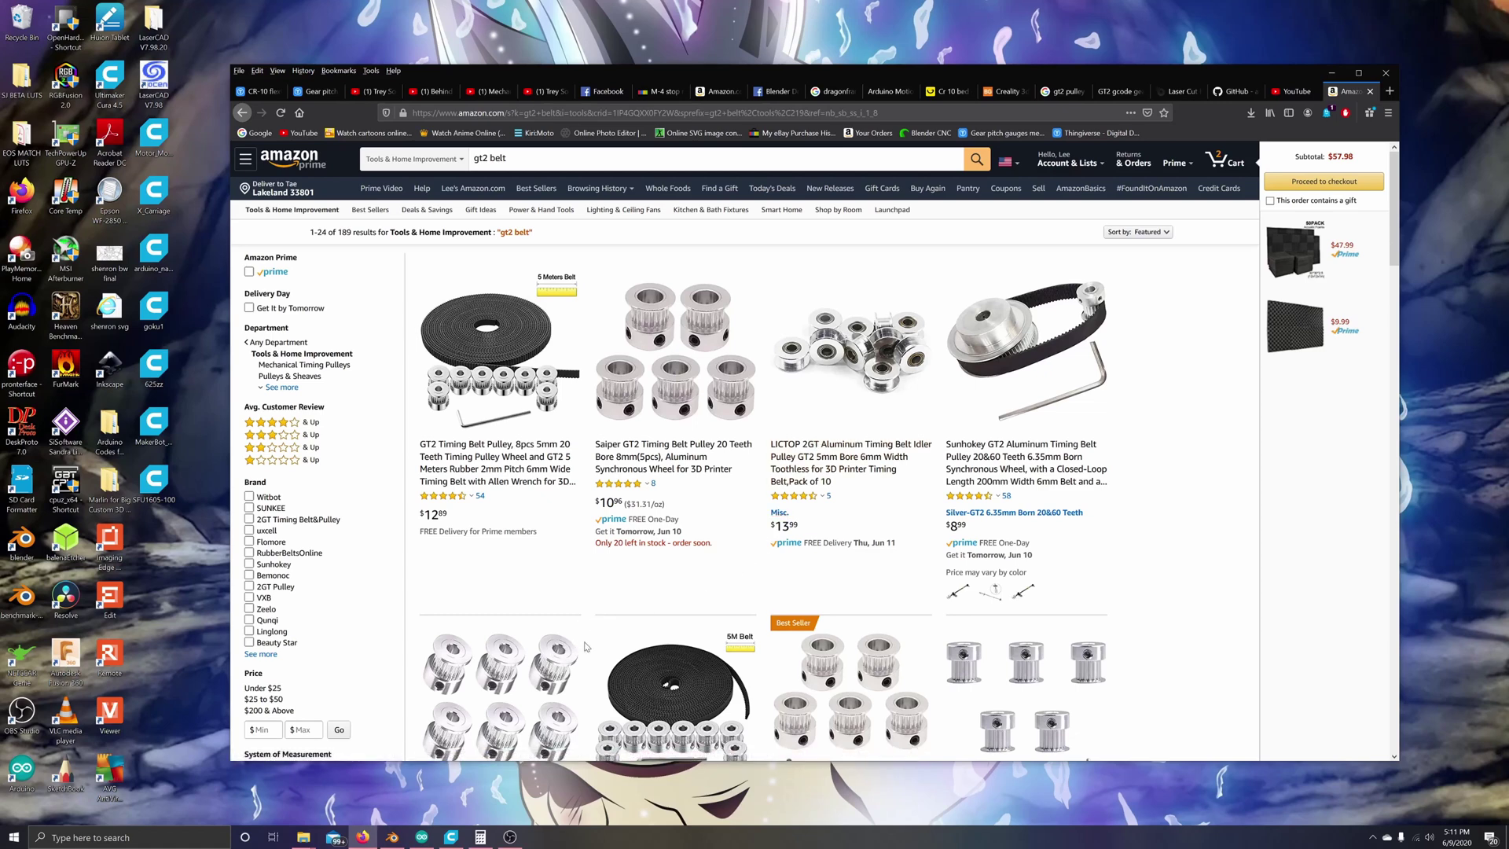
Step: Browse the Amazon 'gt2 belt' results listing 189 GT2 timing belts and pulleys
{"action": "mouse_move", "coordinate": [391, 843]}
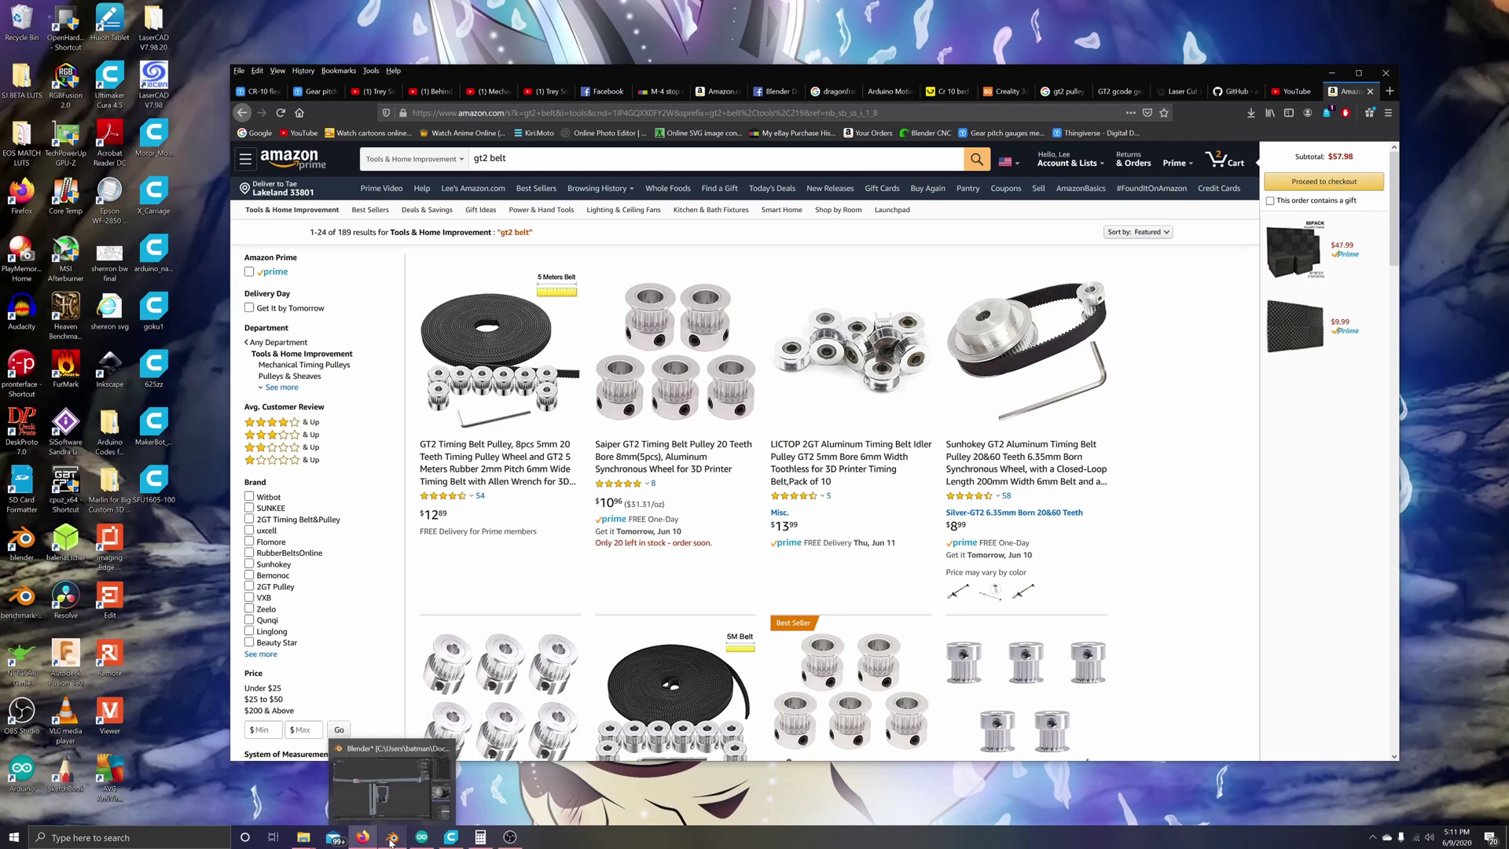
Step: Bring Blender forward and zoom in on the camera motion controller rig's rail and mount
{"action": "left_click", "coordinate": [390, 839]}
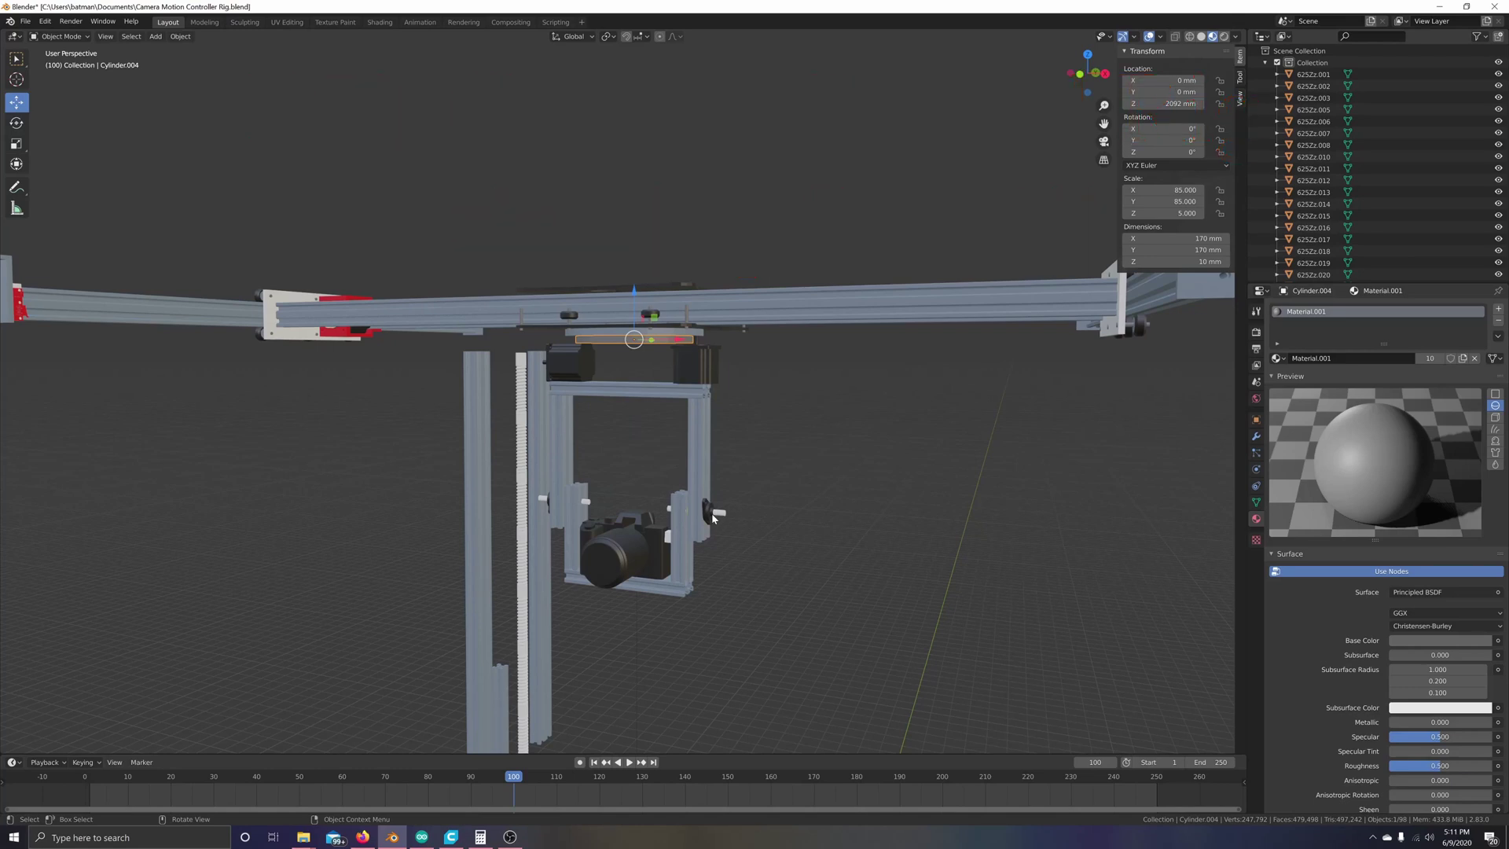
{"action": "scroll", "coordinate": [713, 517], "scroll_direction": "up", "scroll_amount": 2}
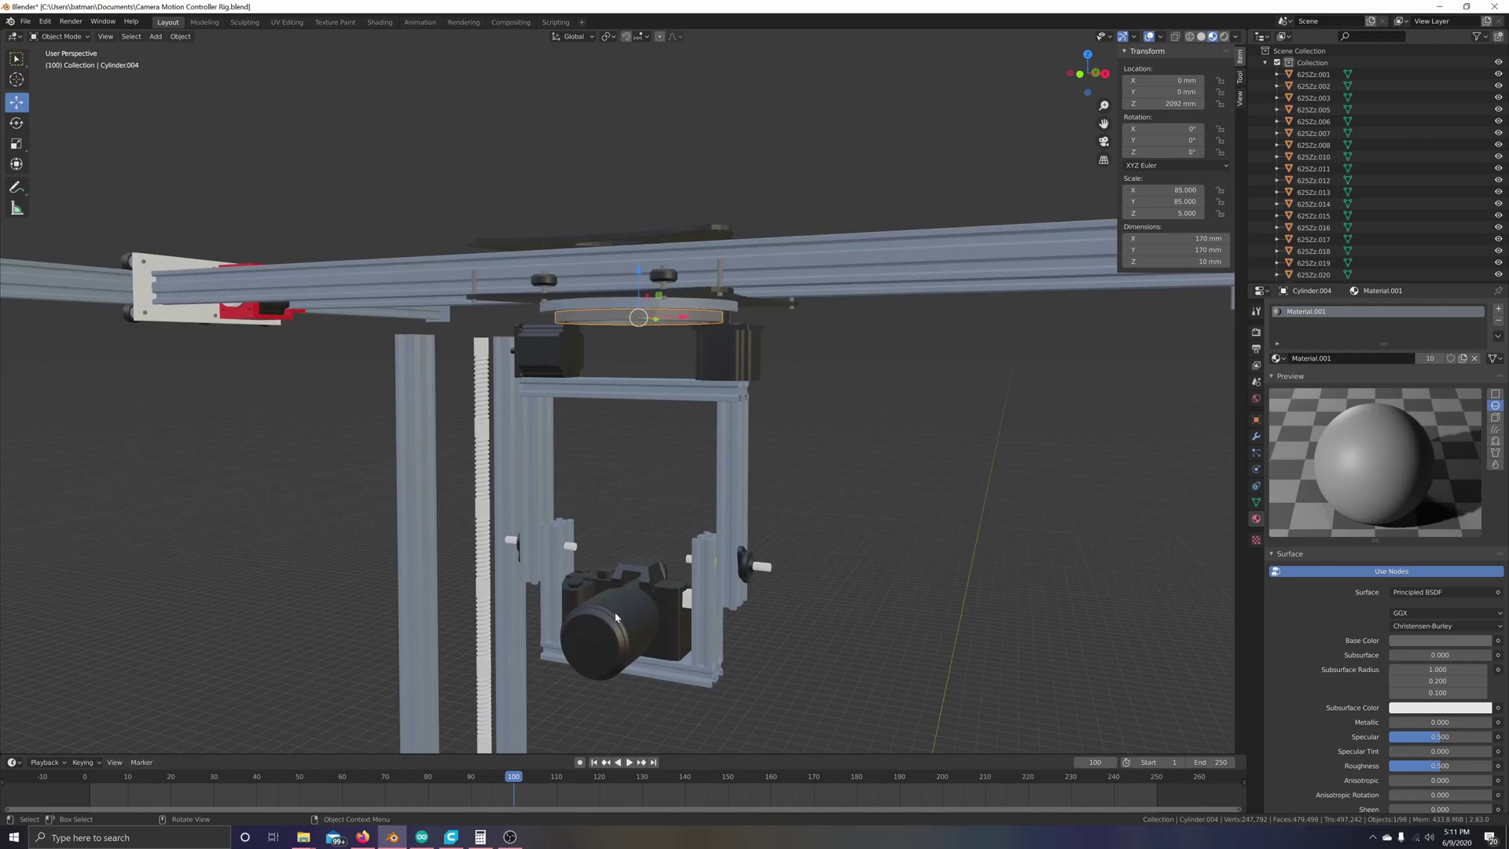
{"action": "middle_click_drag", "start_coordinate": [616, 619], "coordinate": [627, 627]}
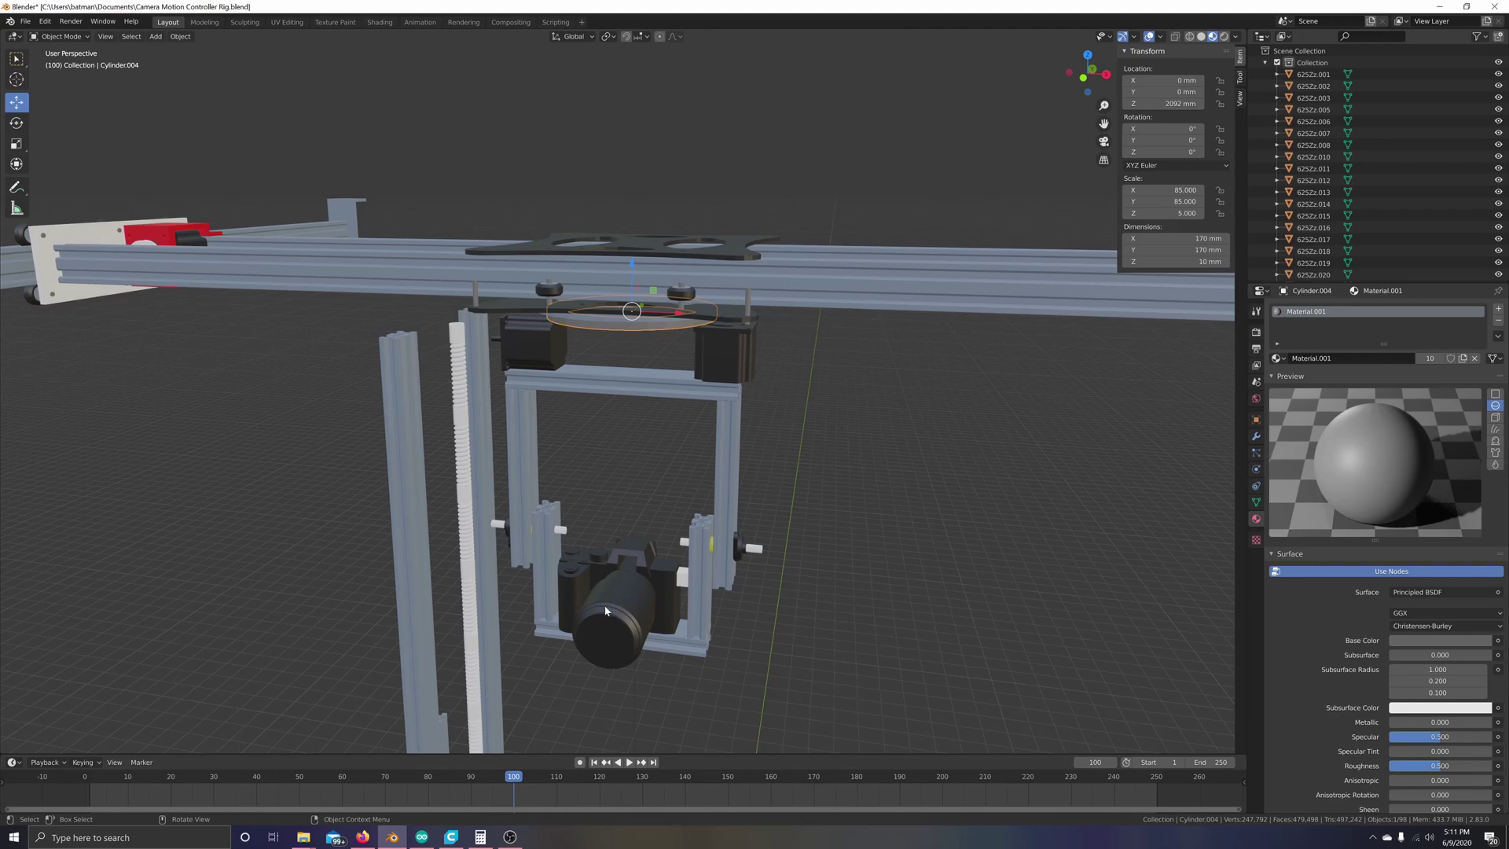
{"action": "mouse_move", "coordinate": [585, 532]}
{"action": "middle_mouse_down"}
{"action": "mouse_move", "coordinate": [550, 518]}
{"action": "mouse_move", "coordinate": [669, 527]}
{"action": "mouse_move", "coordinate": [585, 527]}
{"action": "middle_mouse_up"}
{"action": "scroll", "coordinate": [607, 530], "scroll_direction": "down", "scroll_amount": 6}
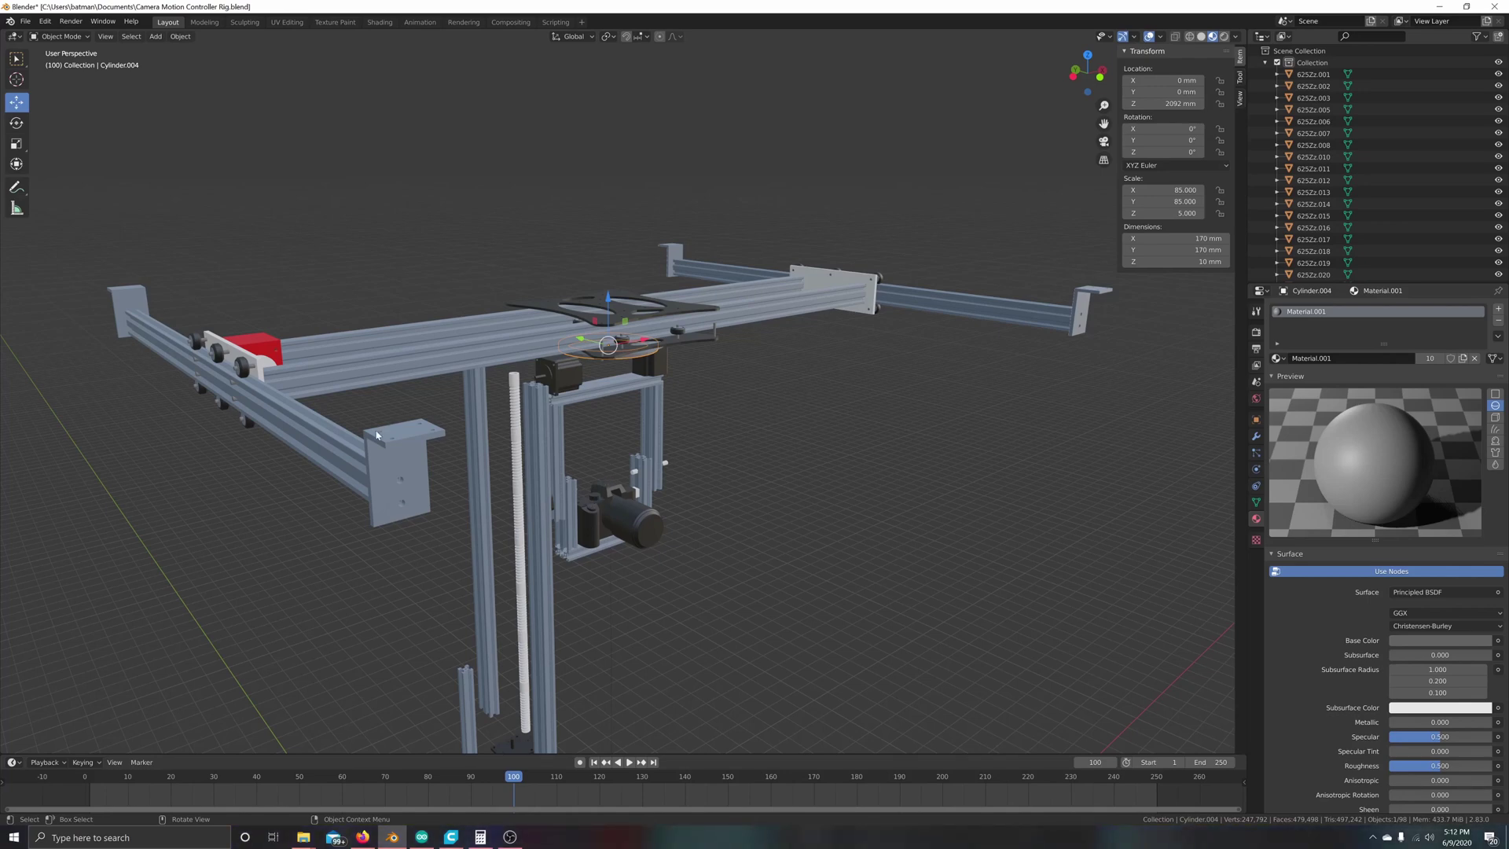
Step: Orbit around the rig to inspect the gimbal, rail and carriage
{"action": "middle_click_drag", "start_coordinate": [376, 434], "coordinate": [310, 432]}
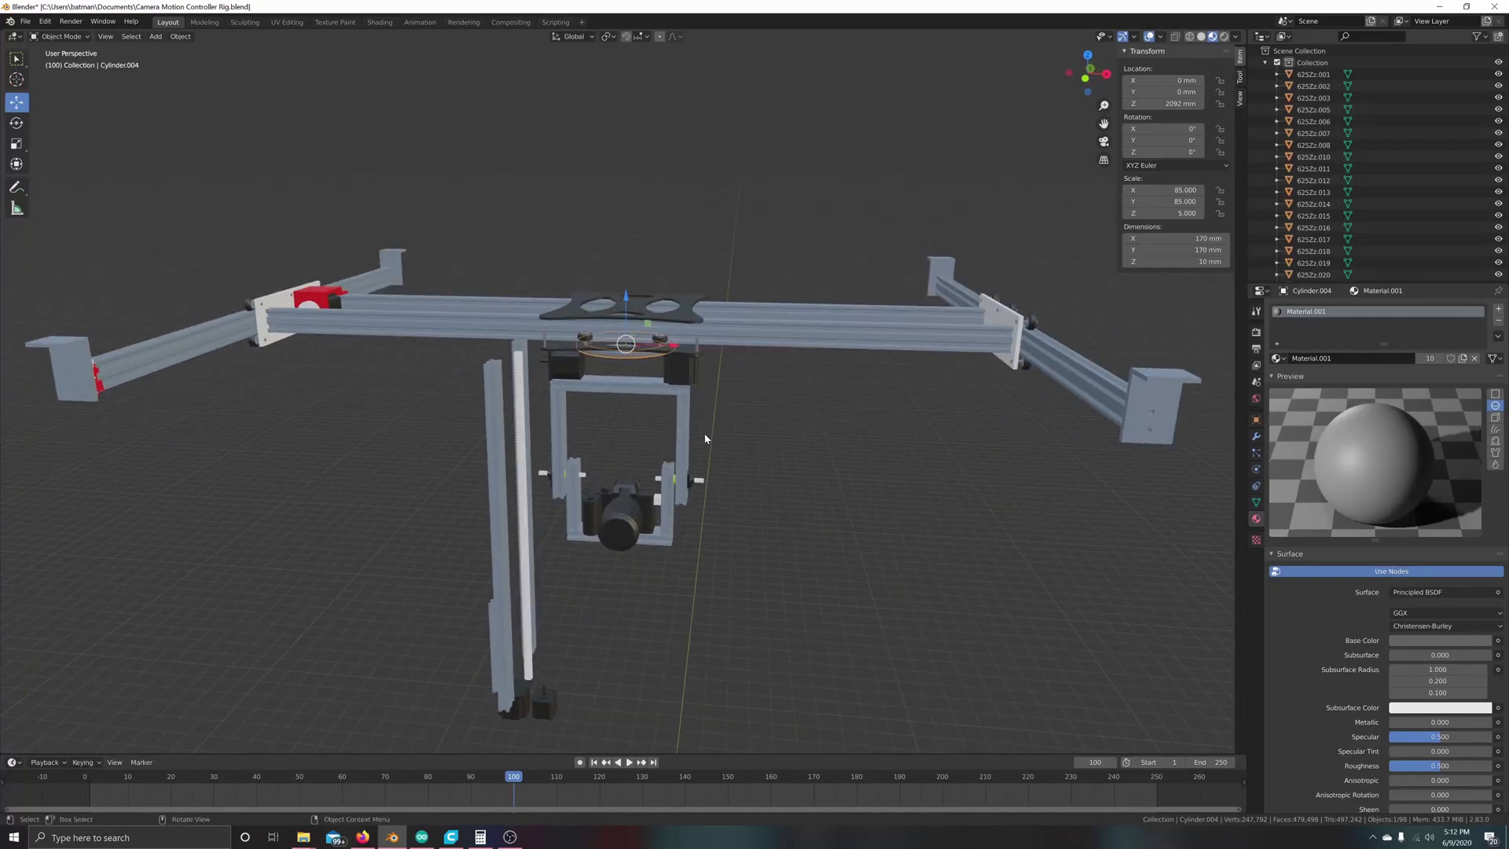
{"action": "middle_click_drag", "start_coordinate": [705, 438], "coordinate": [674, 456]}
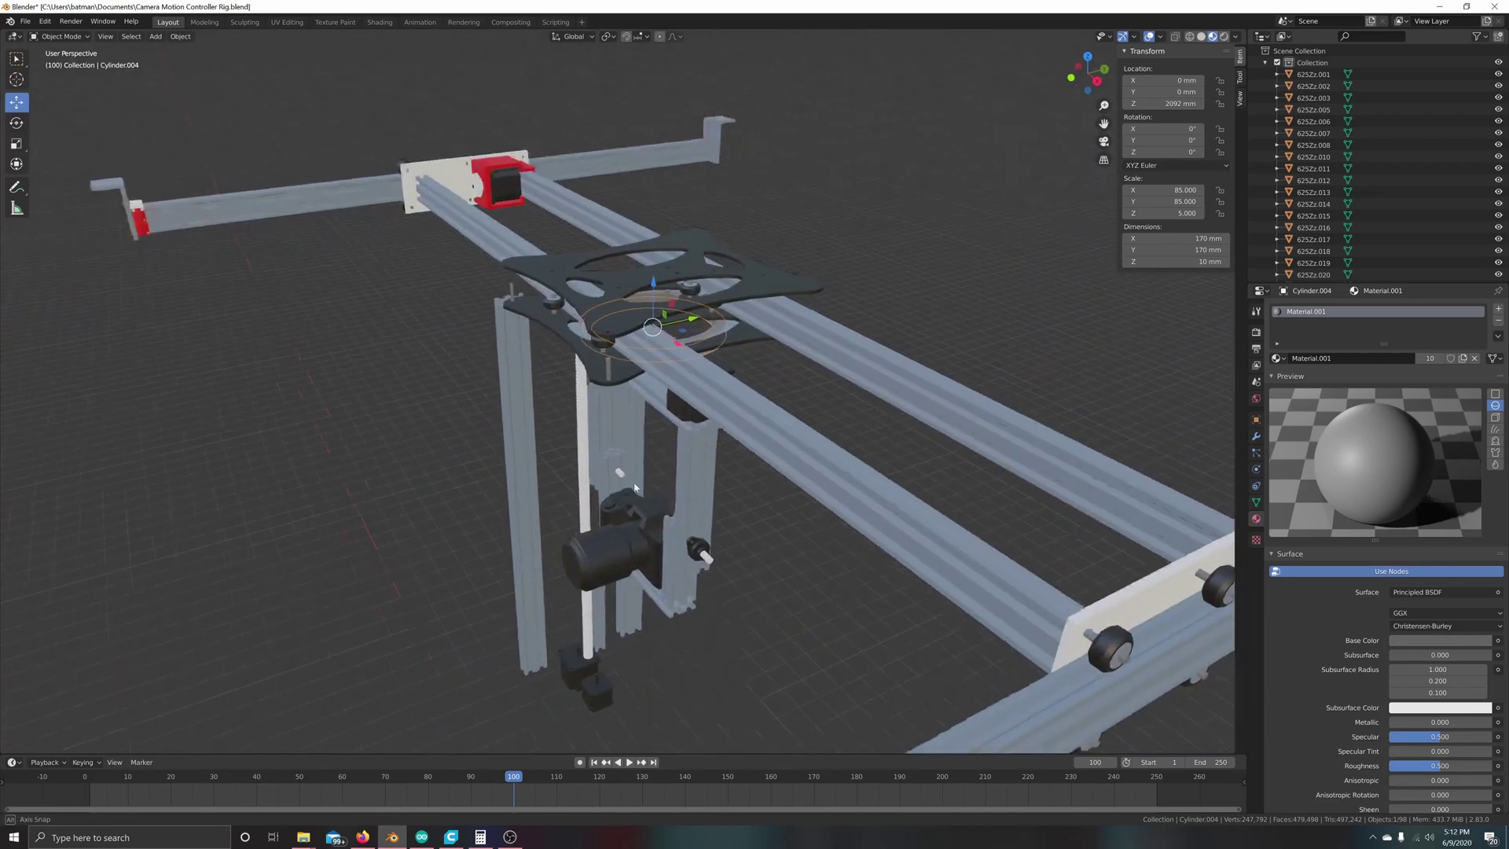
{"action": "middle_click_drag", "start_coordinate": [634, 488], "coordinate": [649, 470]}
{"action": "middle_click_drag", "start_coordinate": [393, 416], "coordinate": [418, 424]}
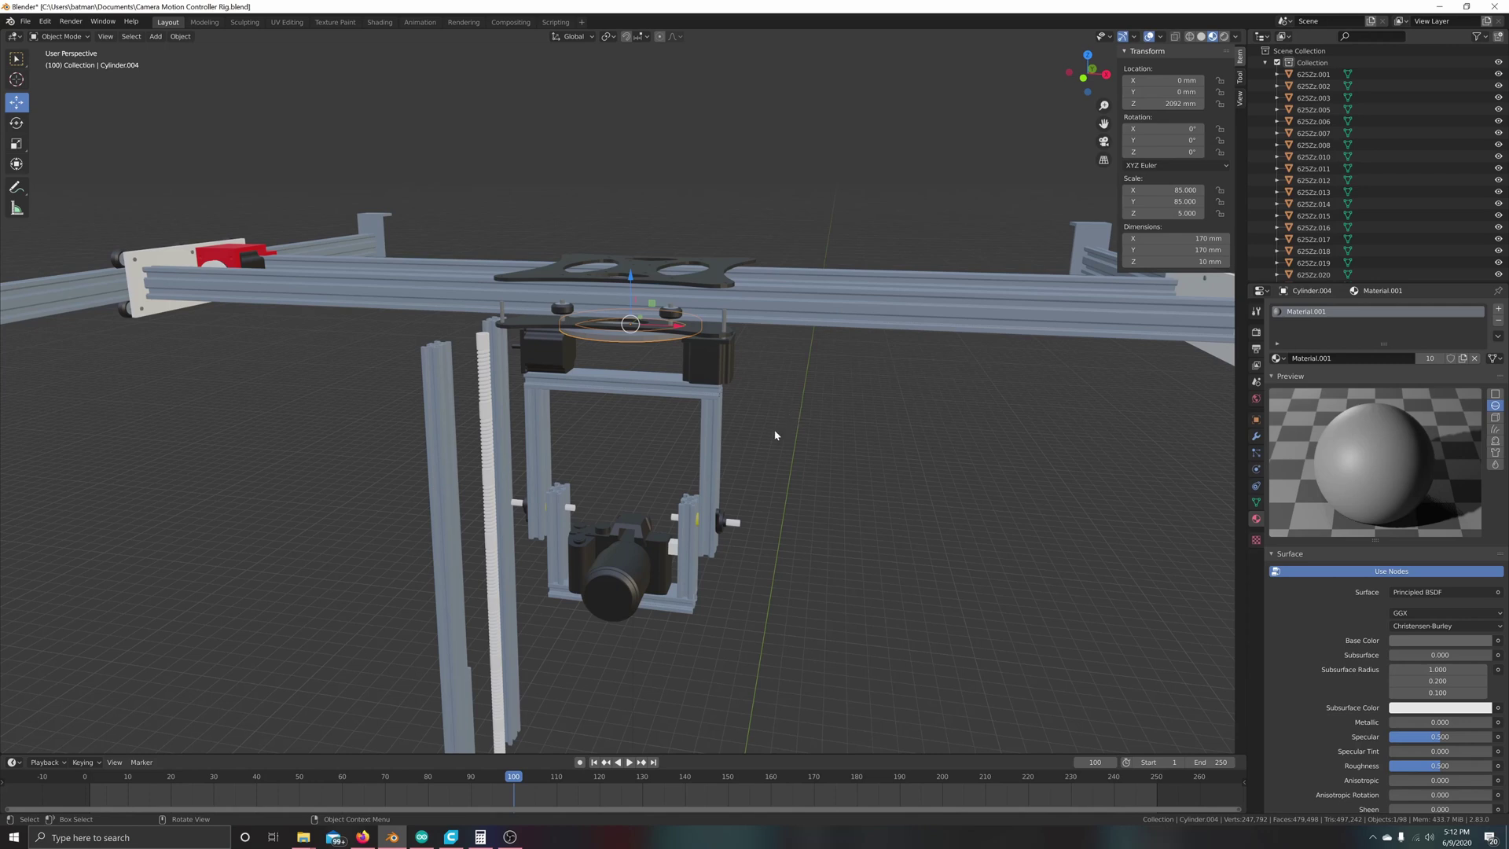
{"action": "middle_click_drag", "start_coordinate": [748, 471], "coordinate": [729, 352]}
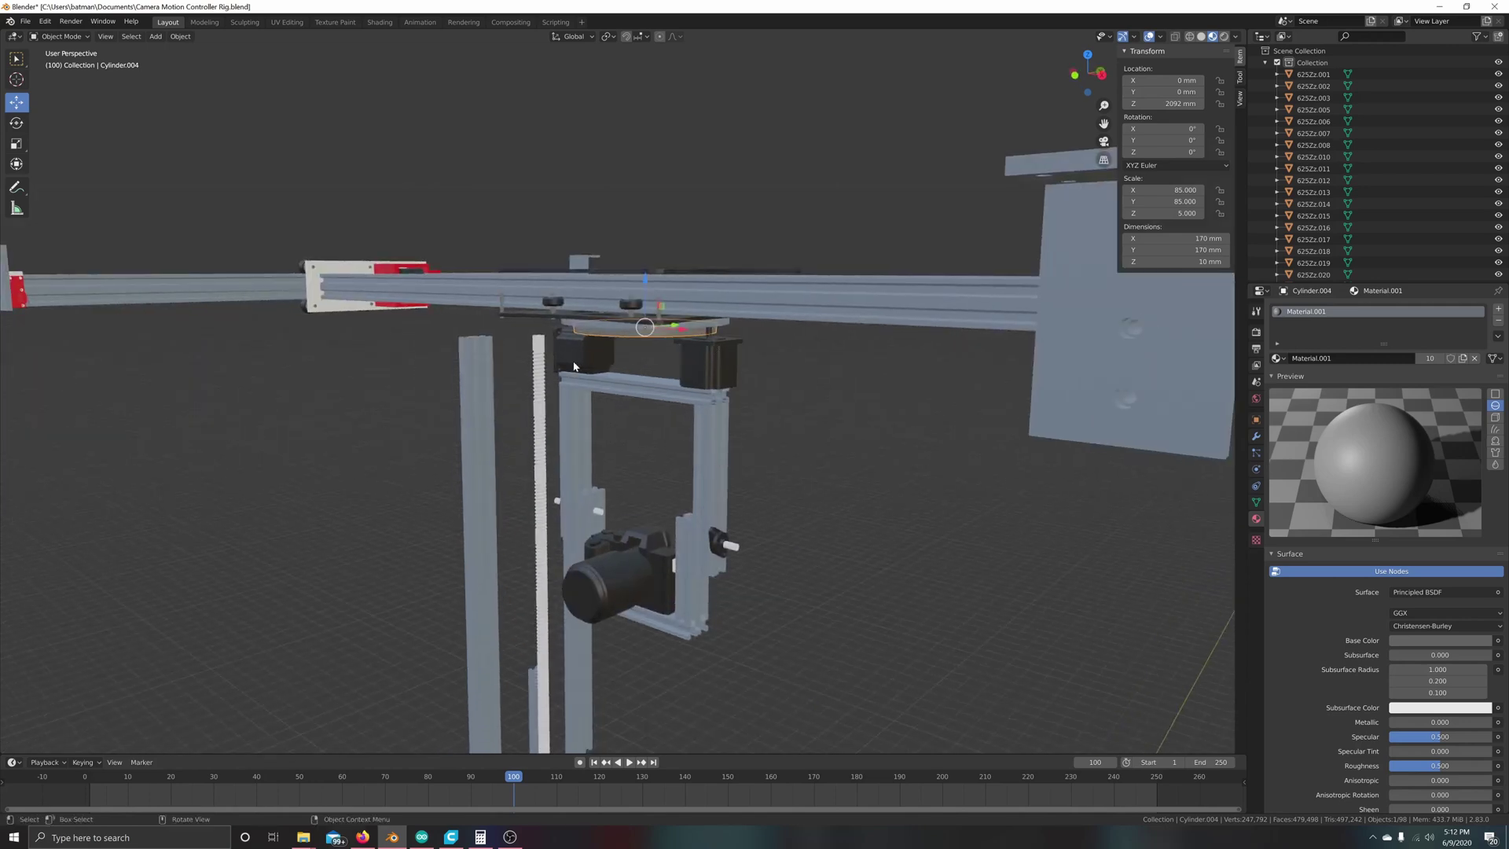
{"action": "middle_click_drag", "start_coordinate": [573, 366], "coordinate": [753, 446]}
Step: Zoom to the ring, read the 200 mm outer and 170 mm inner sizes, then minimize Blender
{"action": "scroll", "coordinate": [724, 361], "scroll_direction": "up", "scroll_amount": 3}
{"action": "scroll", "coordinate": [724, 440], "scroll_direction": "up", "scroll_amount": 2}
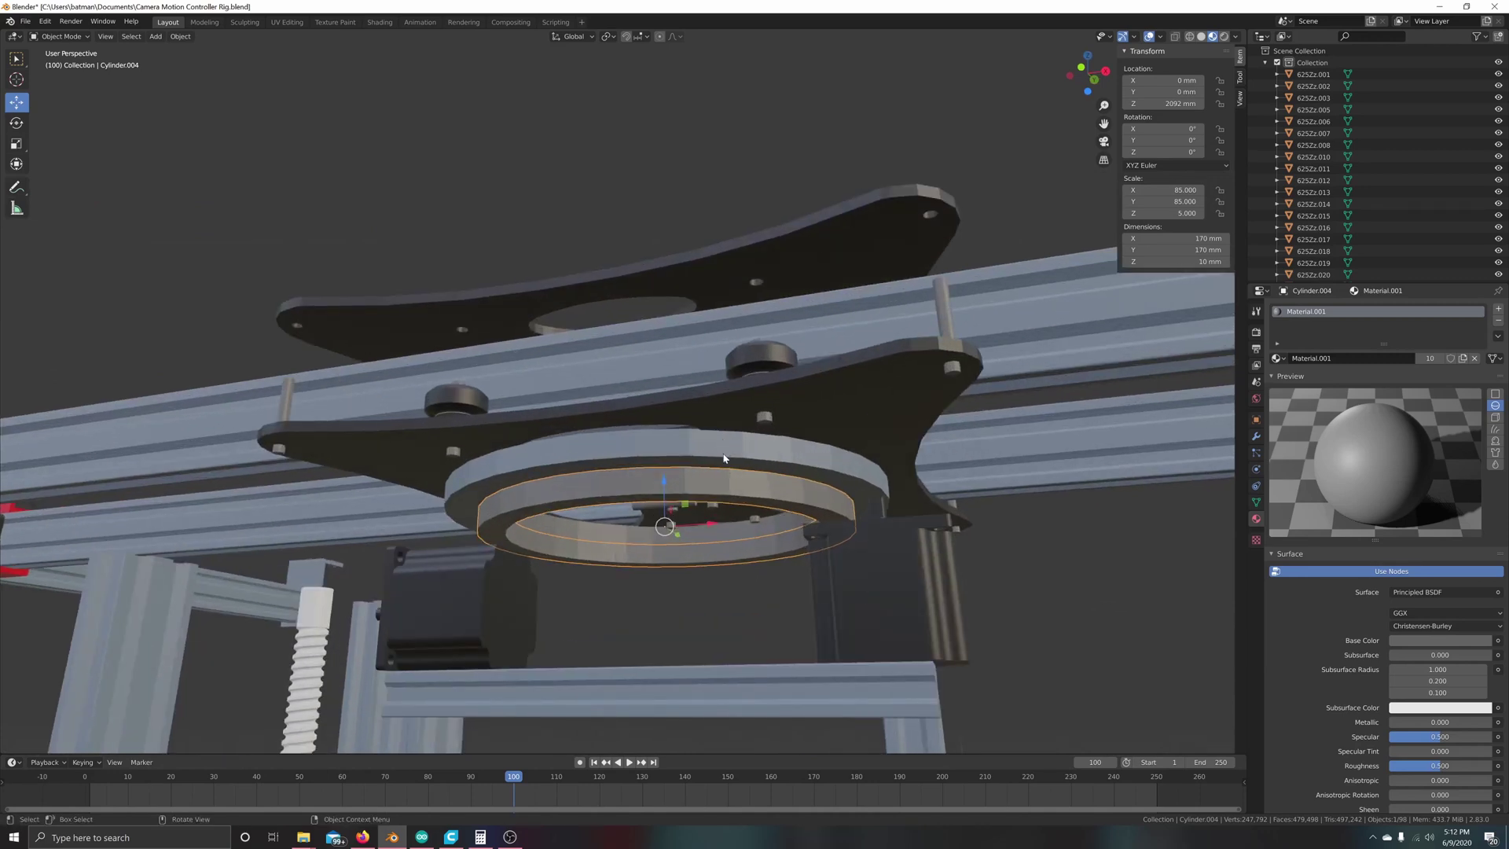
{"action": "middle_click_drag", "start_coordinate": [724, 451], "coordinate": [759, 421], "text": "shift"}
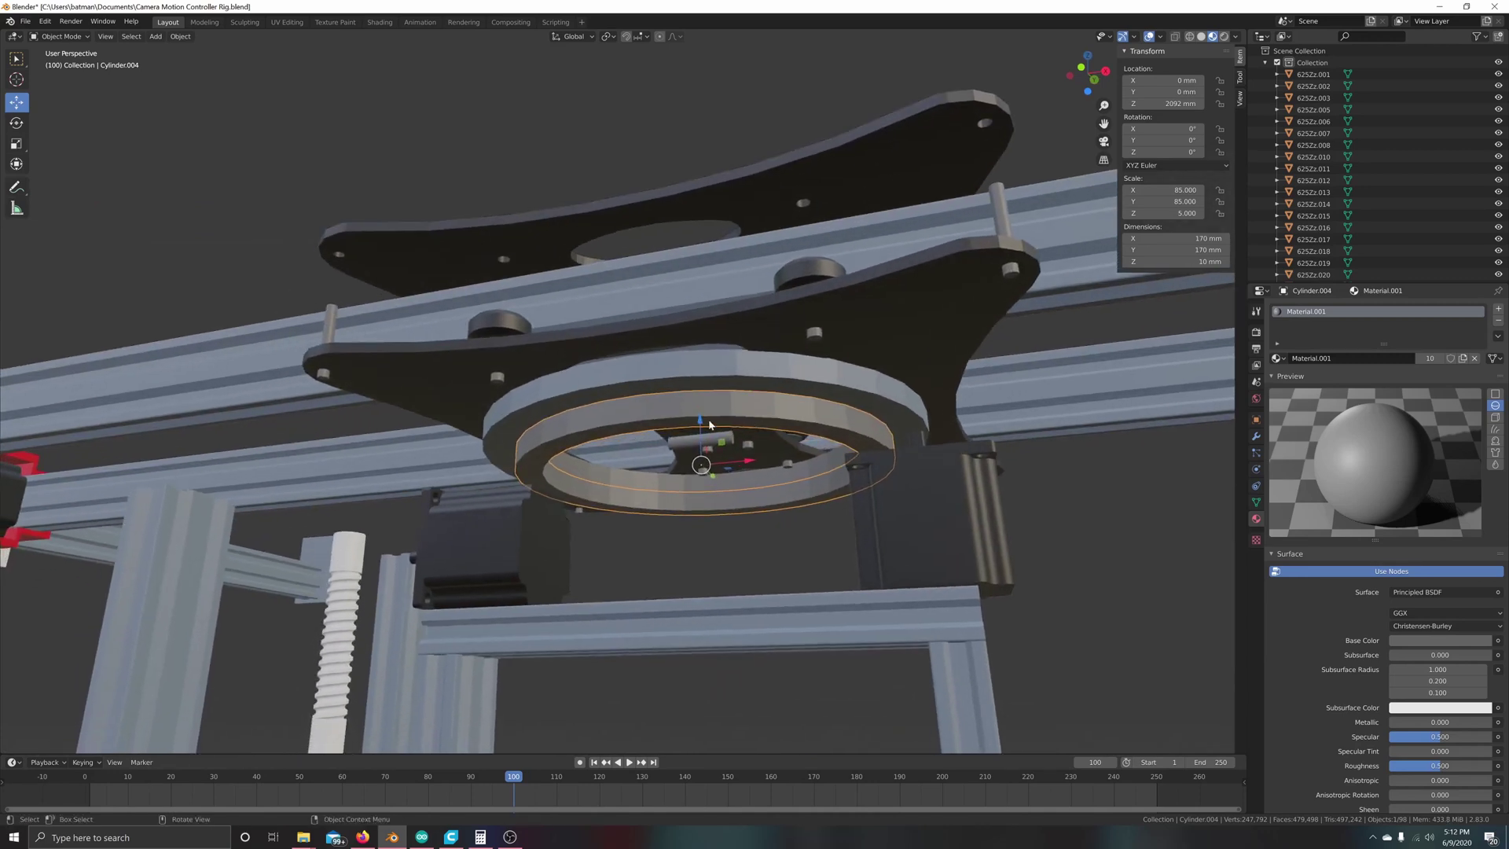
{"action": "middle_click_drag", "start_coordinate": [718, 473], "coordinate": [740, 472]}
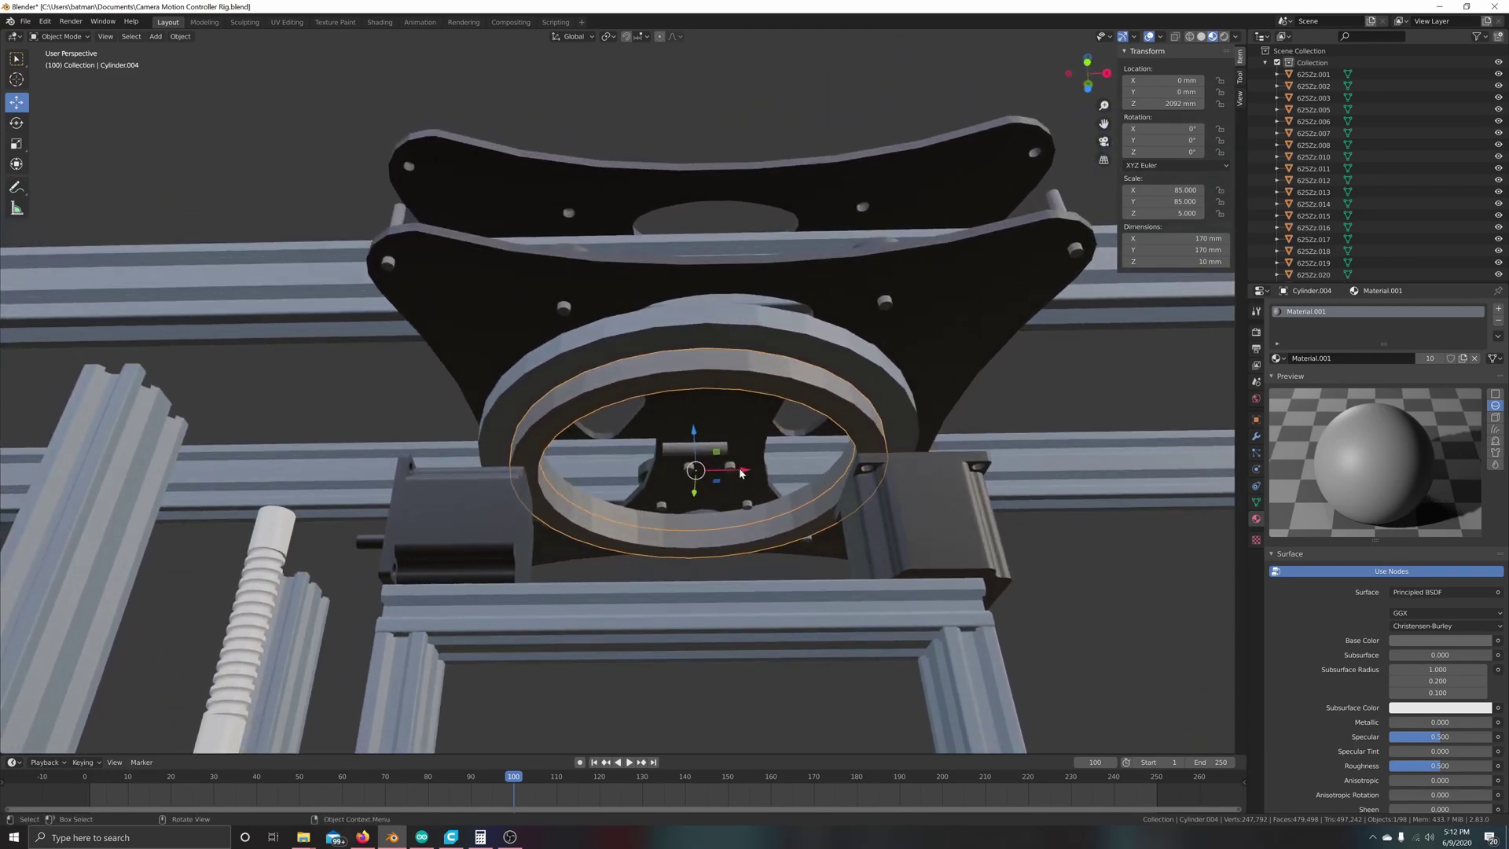
{"action": "left_click", "coordinate": [831, 349]}
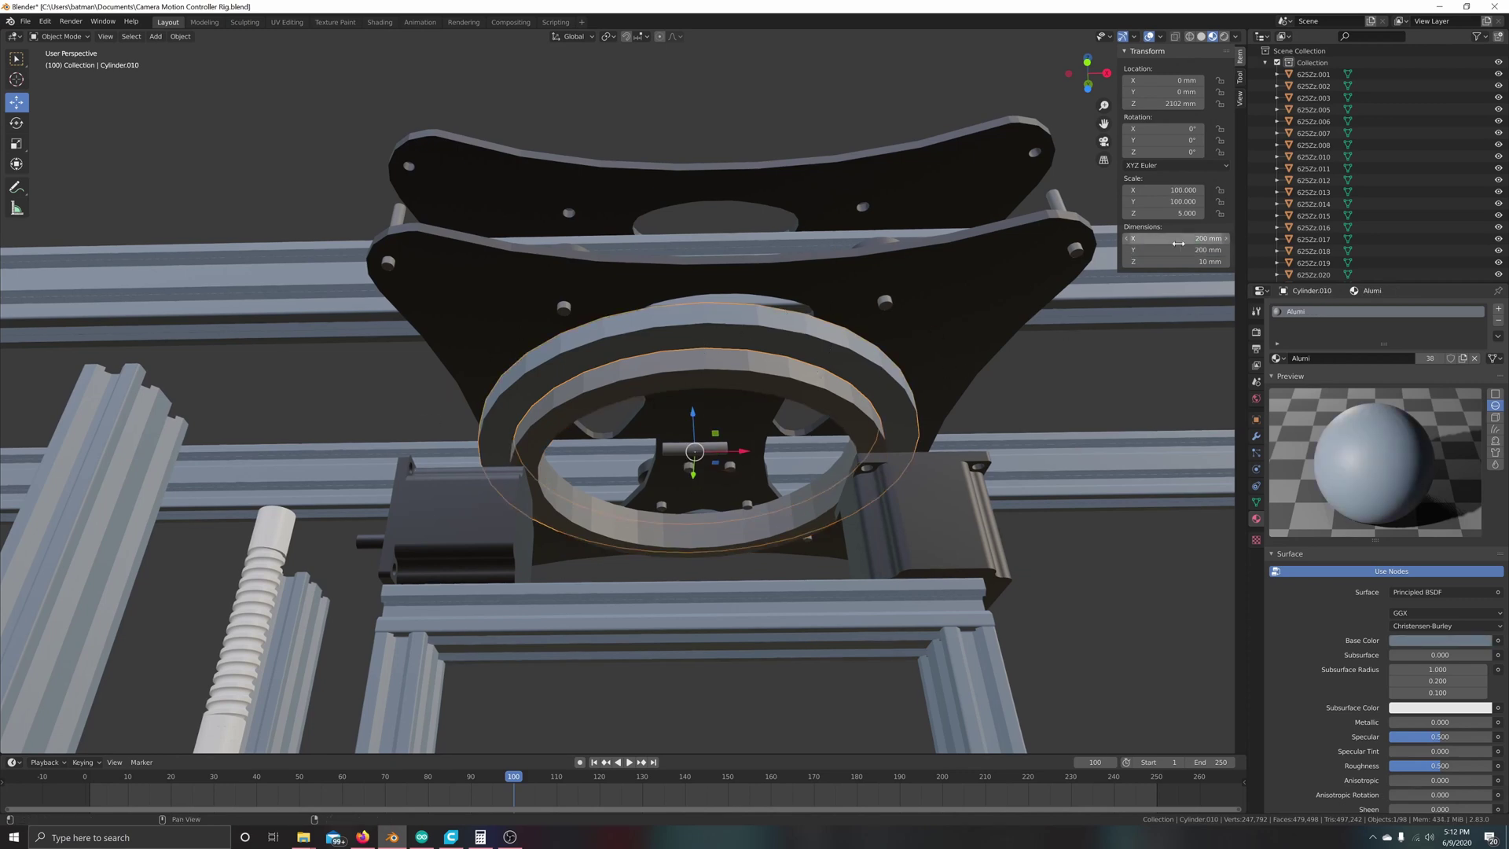
{"action": "left_click", "coordinate": [838, 402]}
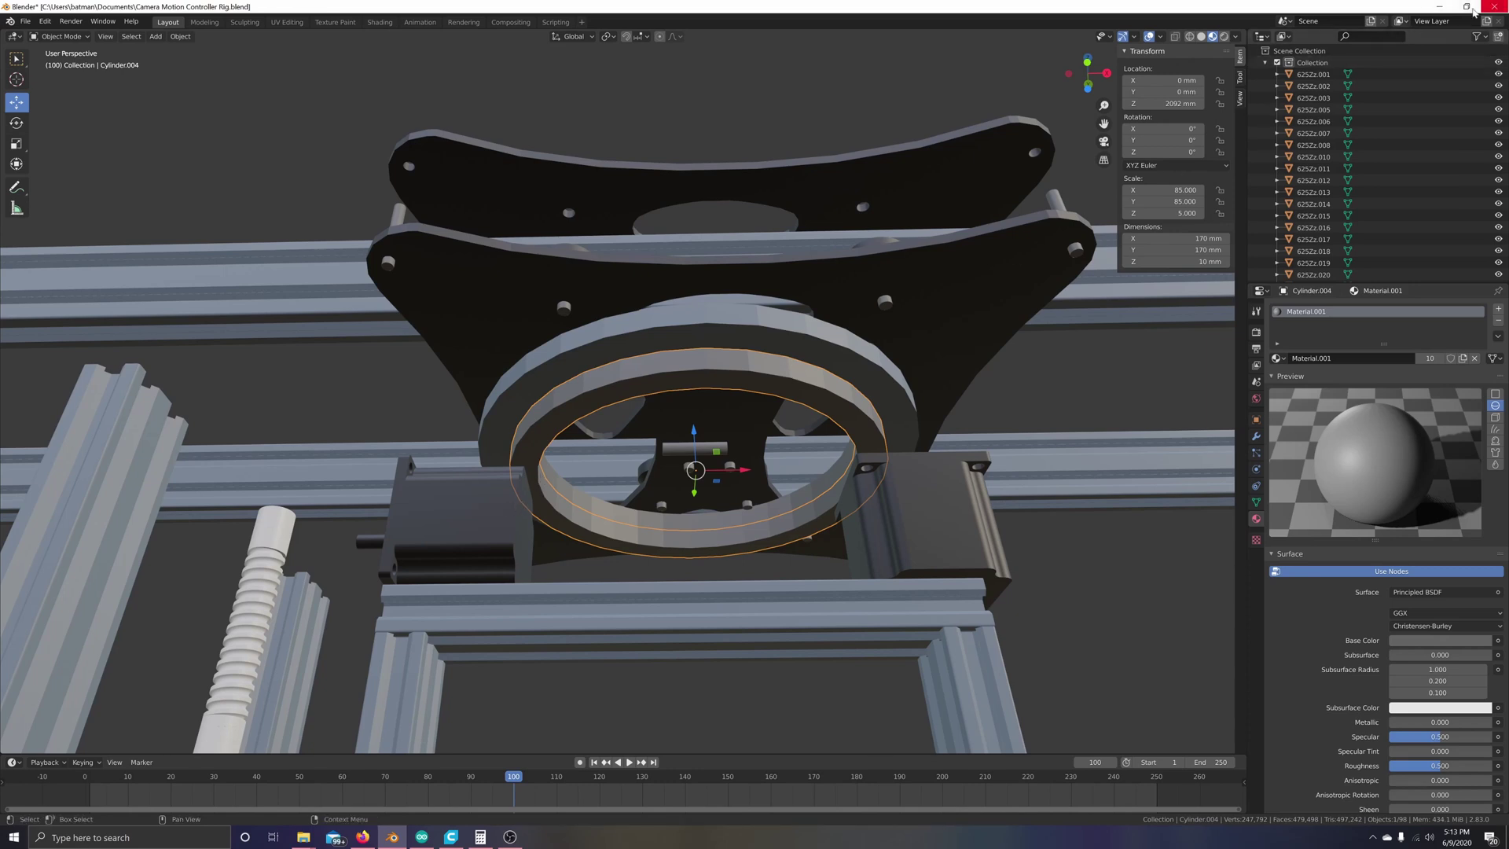
{"action": "left_click", "coordinate": [1448, 6]}
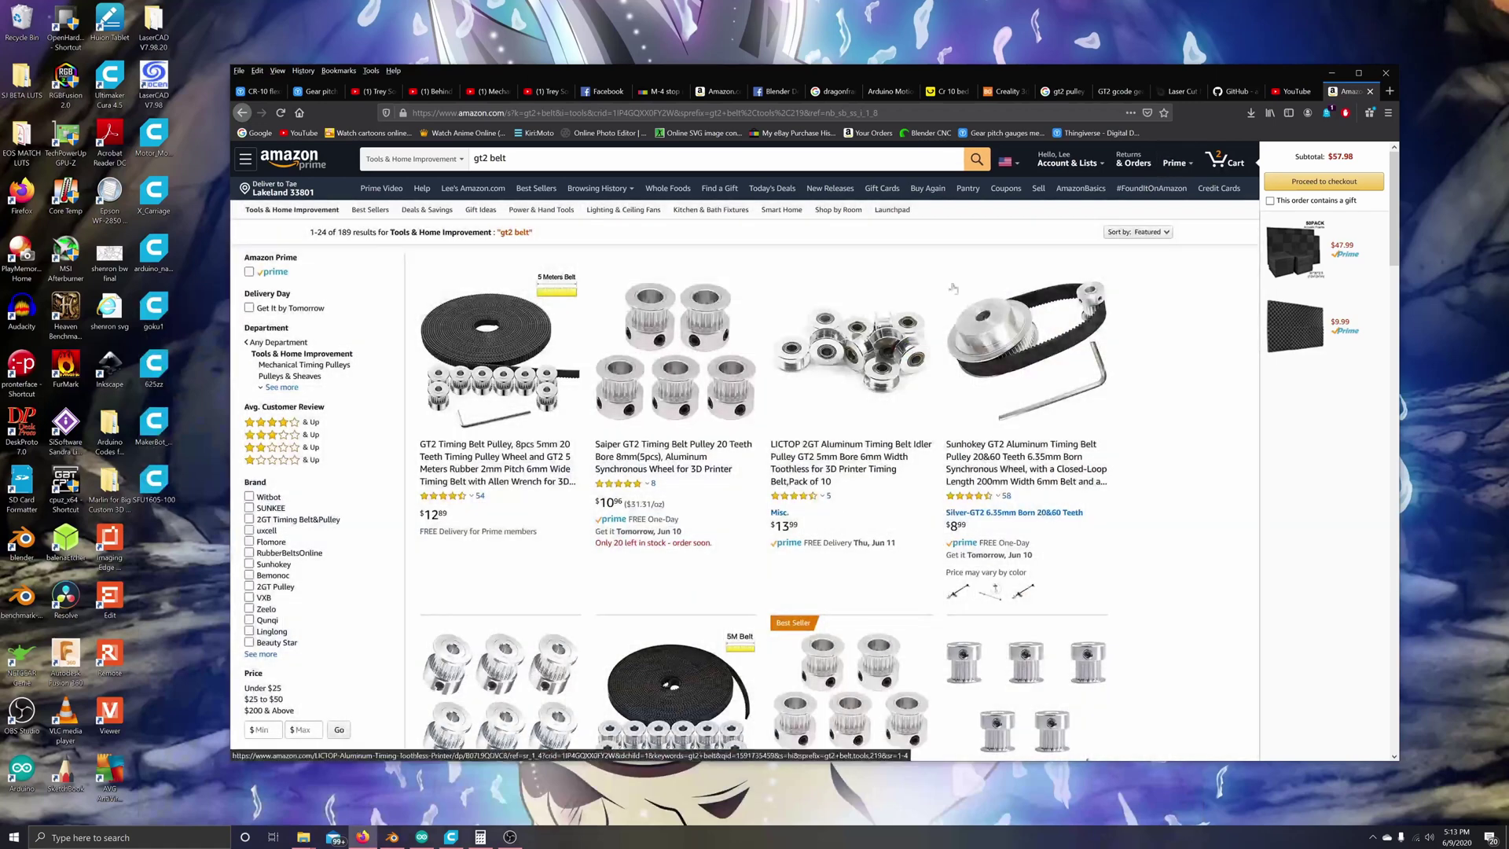
Step: Go to the 'gt2 pulley generator' Google results and open the GT2 gcode gear generator link
{"action": "left_click", "coordinate": [1062, 91]}
{"action": "scroll", "coordinate": [782, 397], "scroll_direction": "up", "scroll_amount": 3}
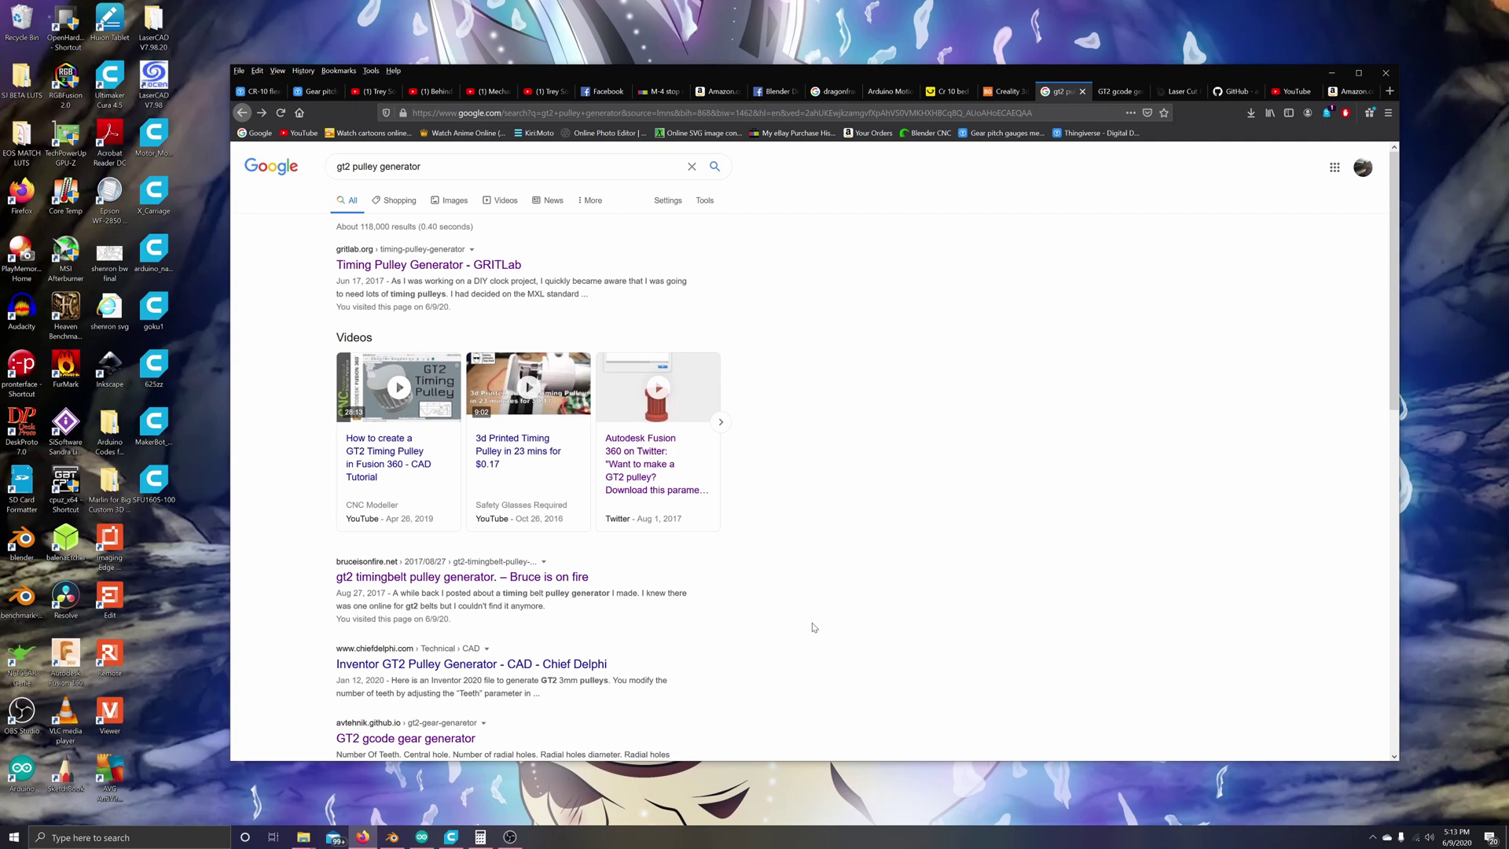
{"action": "mouse_move", "coordinate": [408, 401]}
{"action": "scroll", "coordinate": [760, 469], "scroll_direction": "down", "scroll_amount": 2}
{"action": "scroll", "coordinate": [760, 469], "scroll_direction": "up", "scroll_amount": 2}
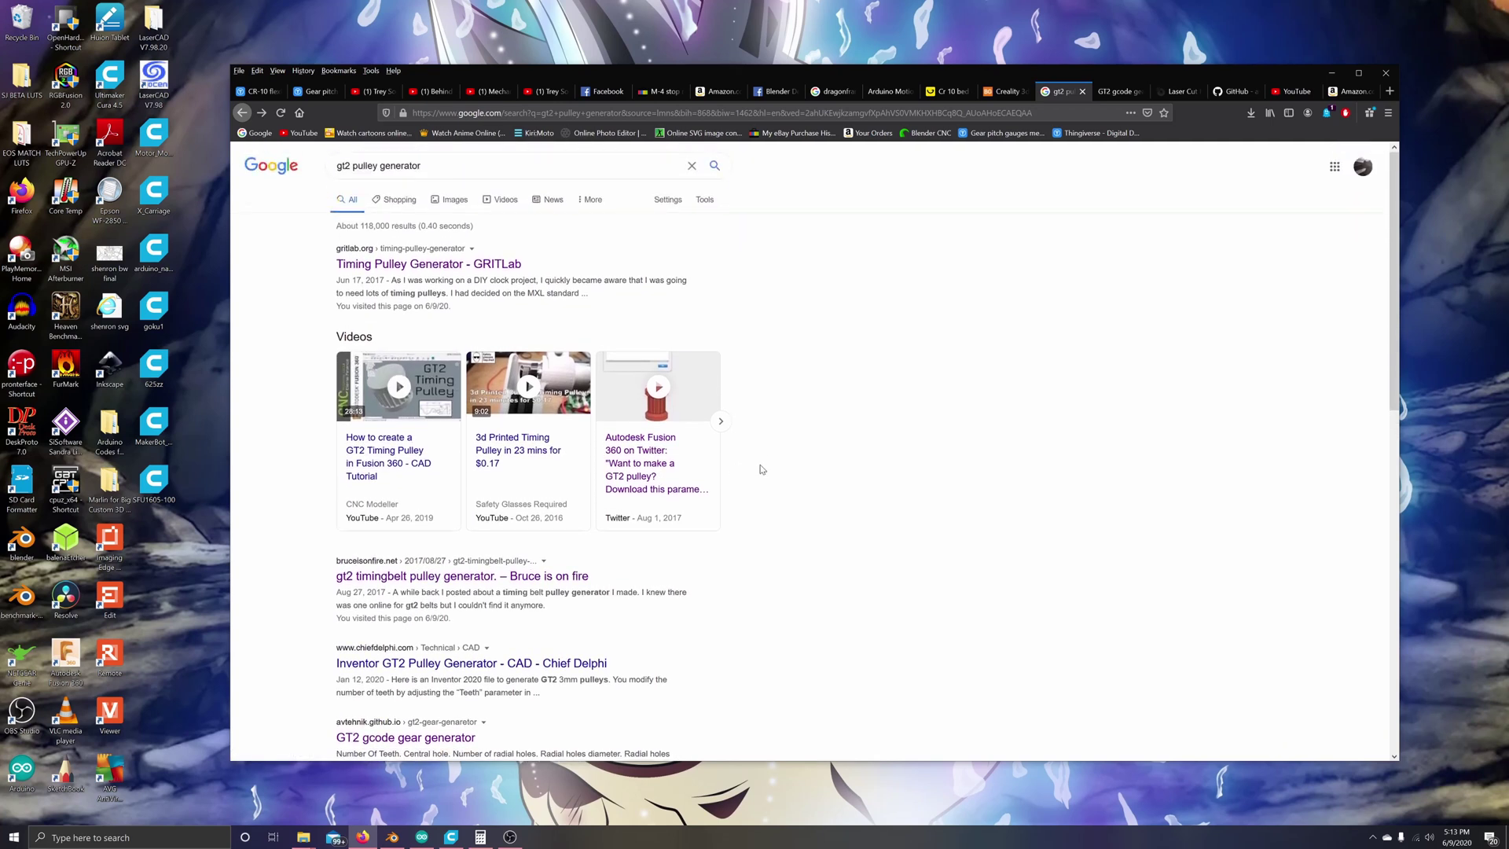
{"action": "scroll", "coordinate": [692, 534], "scroll_direction": "down", "scroll_amount": 3}
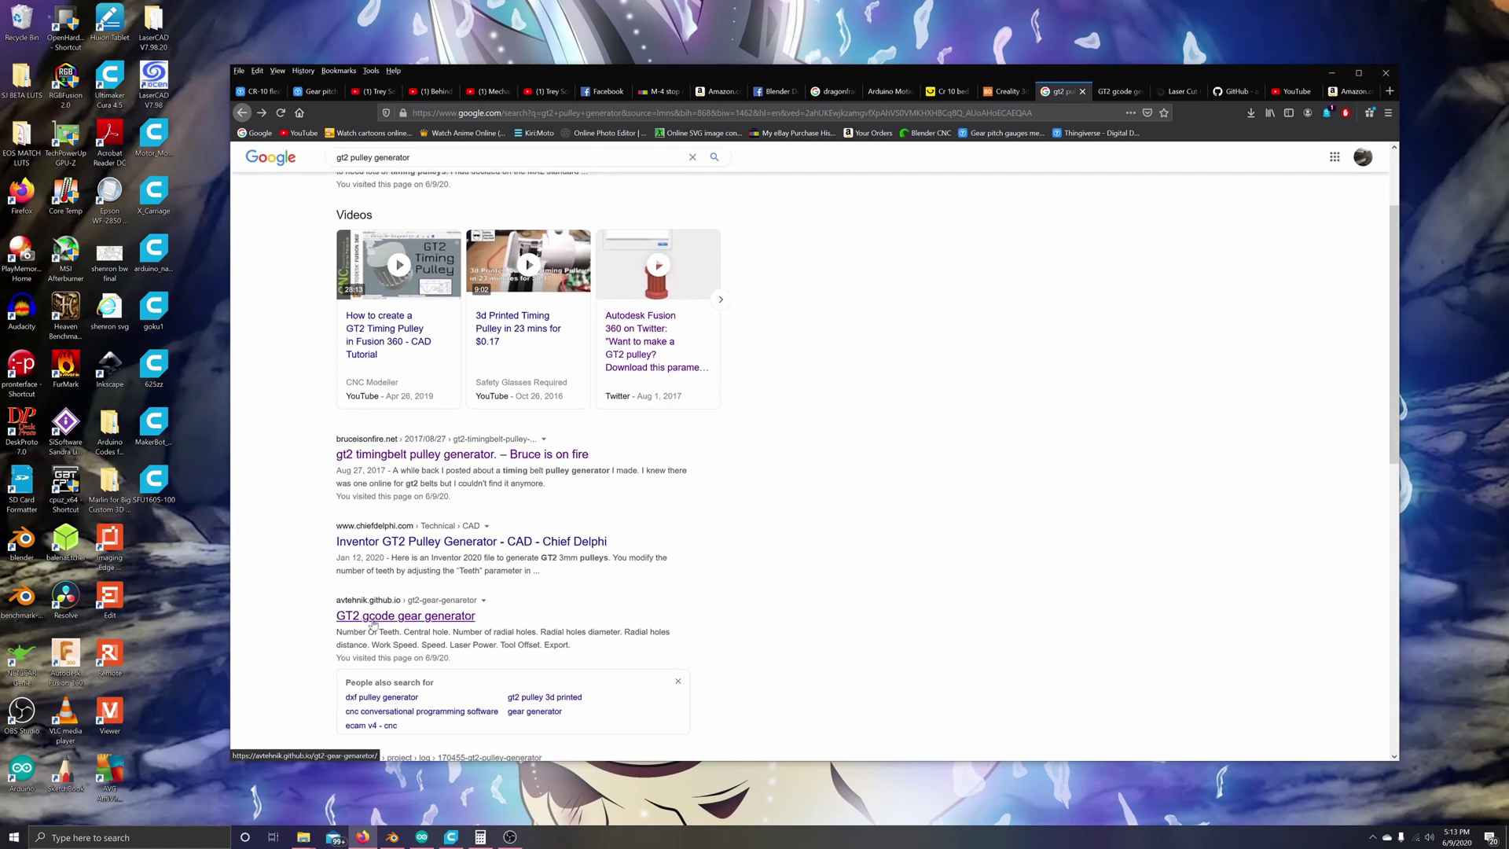
{"action": "left_click", "coordinate": [469, 618]}
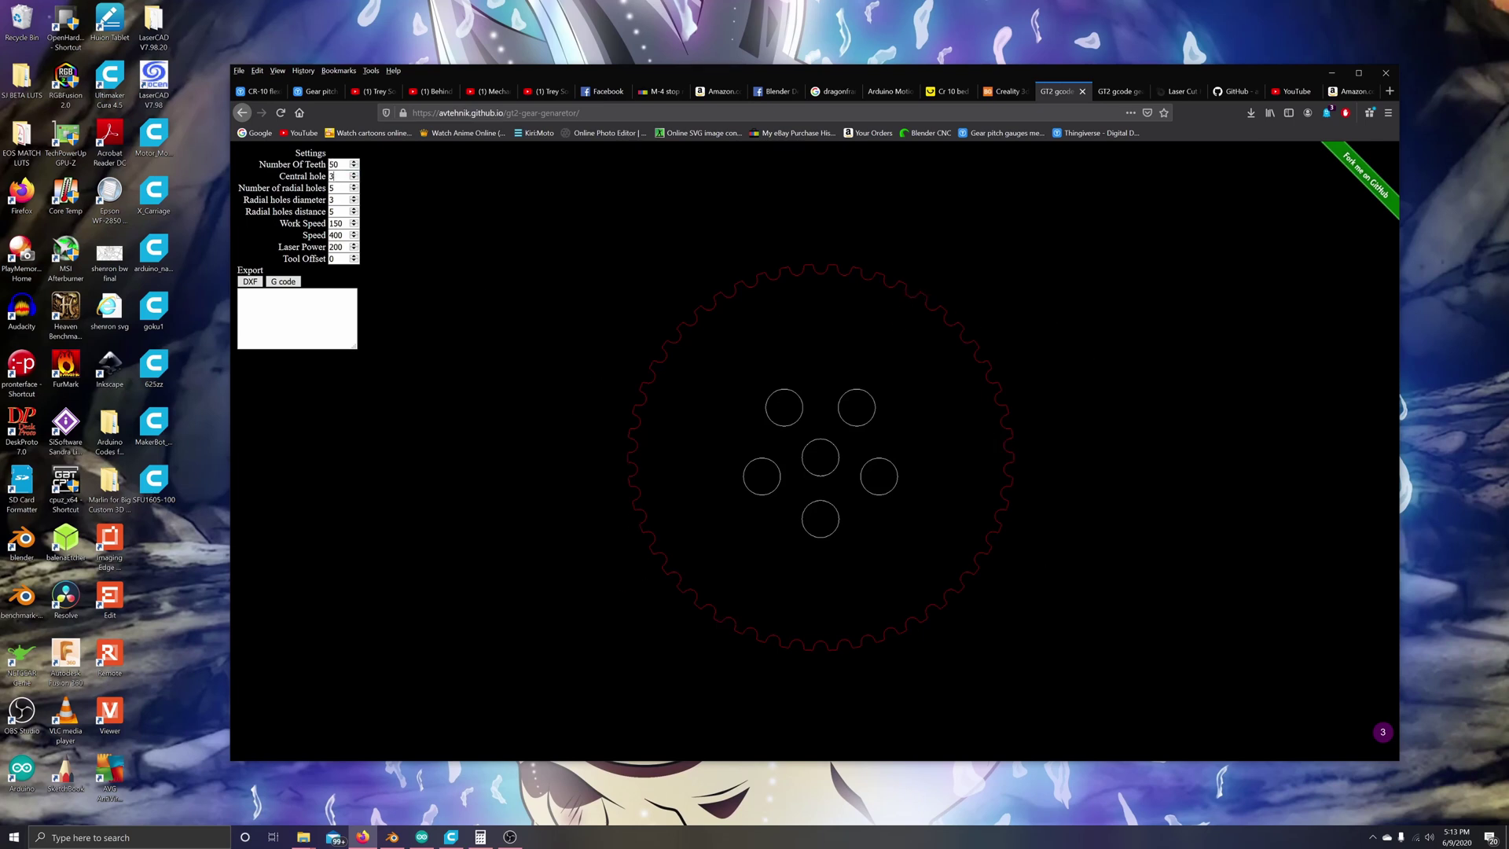
Step: Set Number Of Teeth to 52 and empty the Central hole field
{"action": "left_click", "coordinate": [331, 176]}
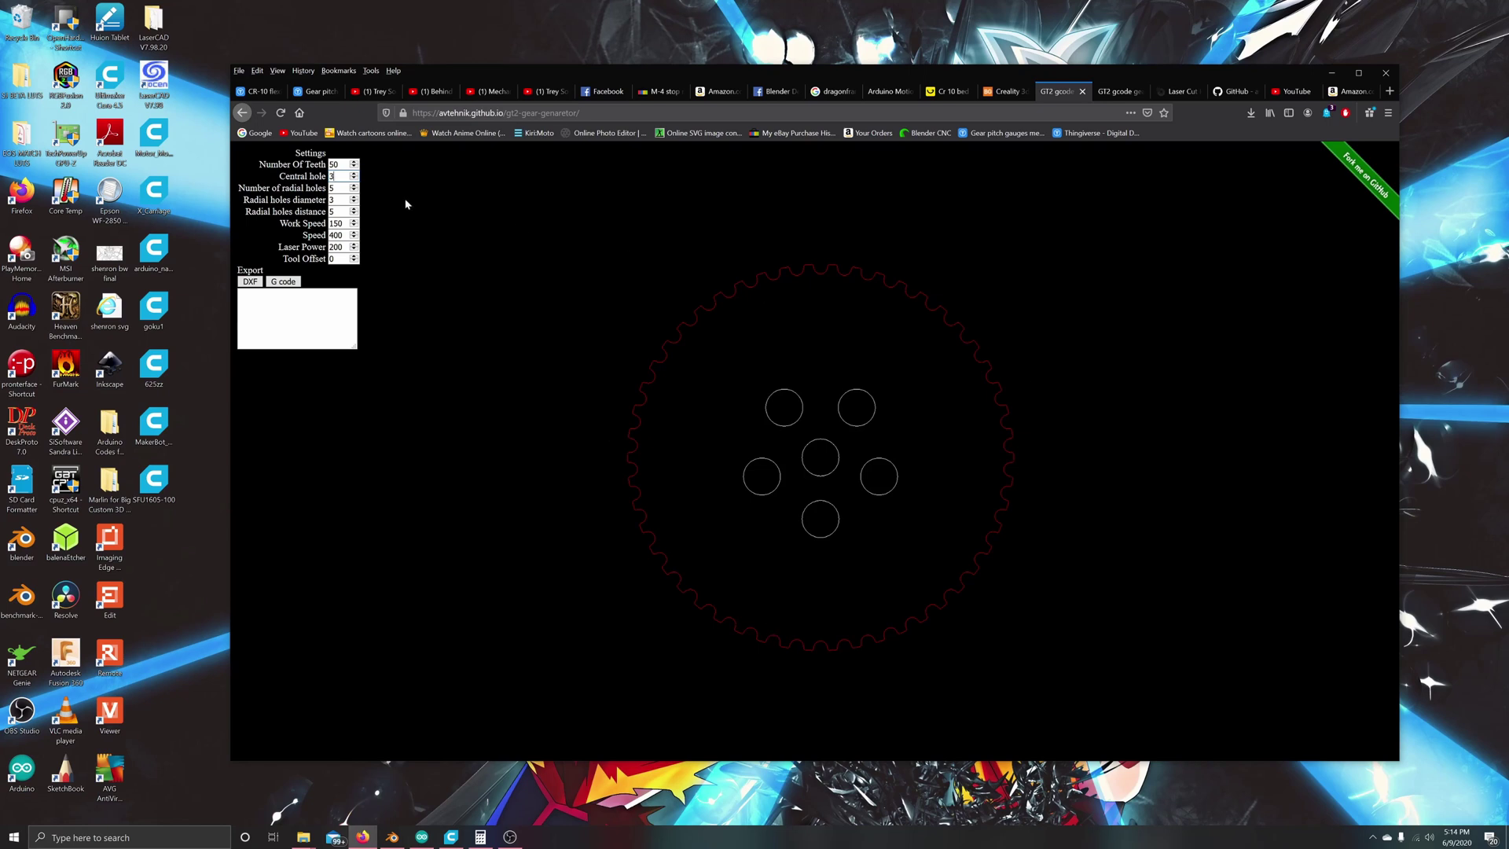
{"action": "key", "text": "ctrl+a"}
{"action": "left_click", "coordinate": [353, 162]}
{"action": "left_click", "coordinate": [354, 163]}
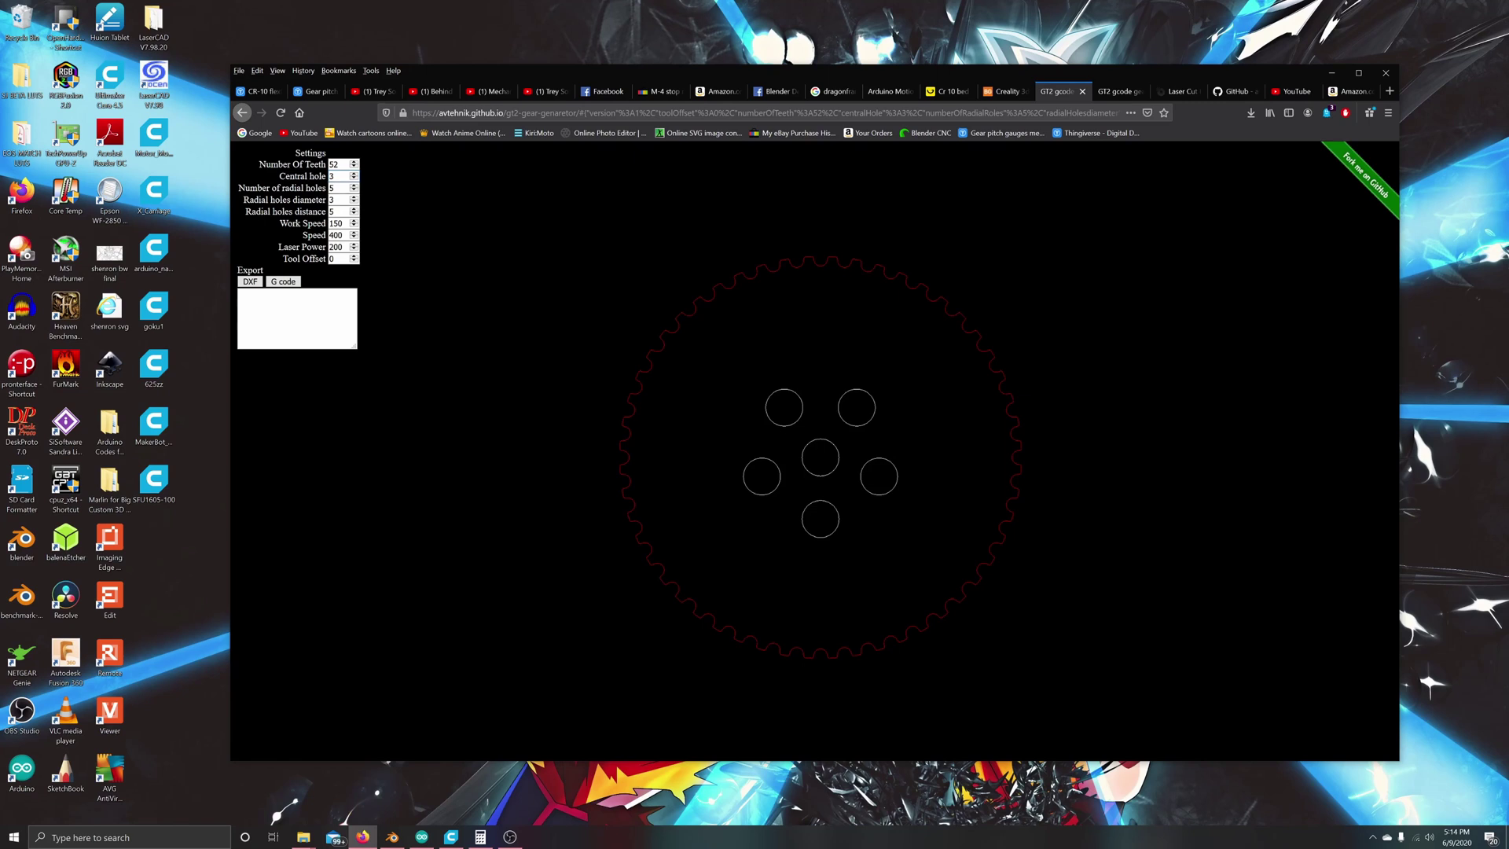
{"action": "double_click", "coordinate": [331, 176]}
{"action": "key", "text": "BackSpace"}
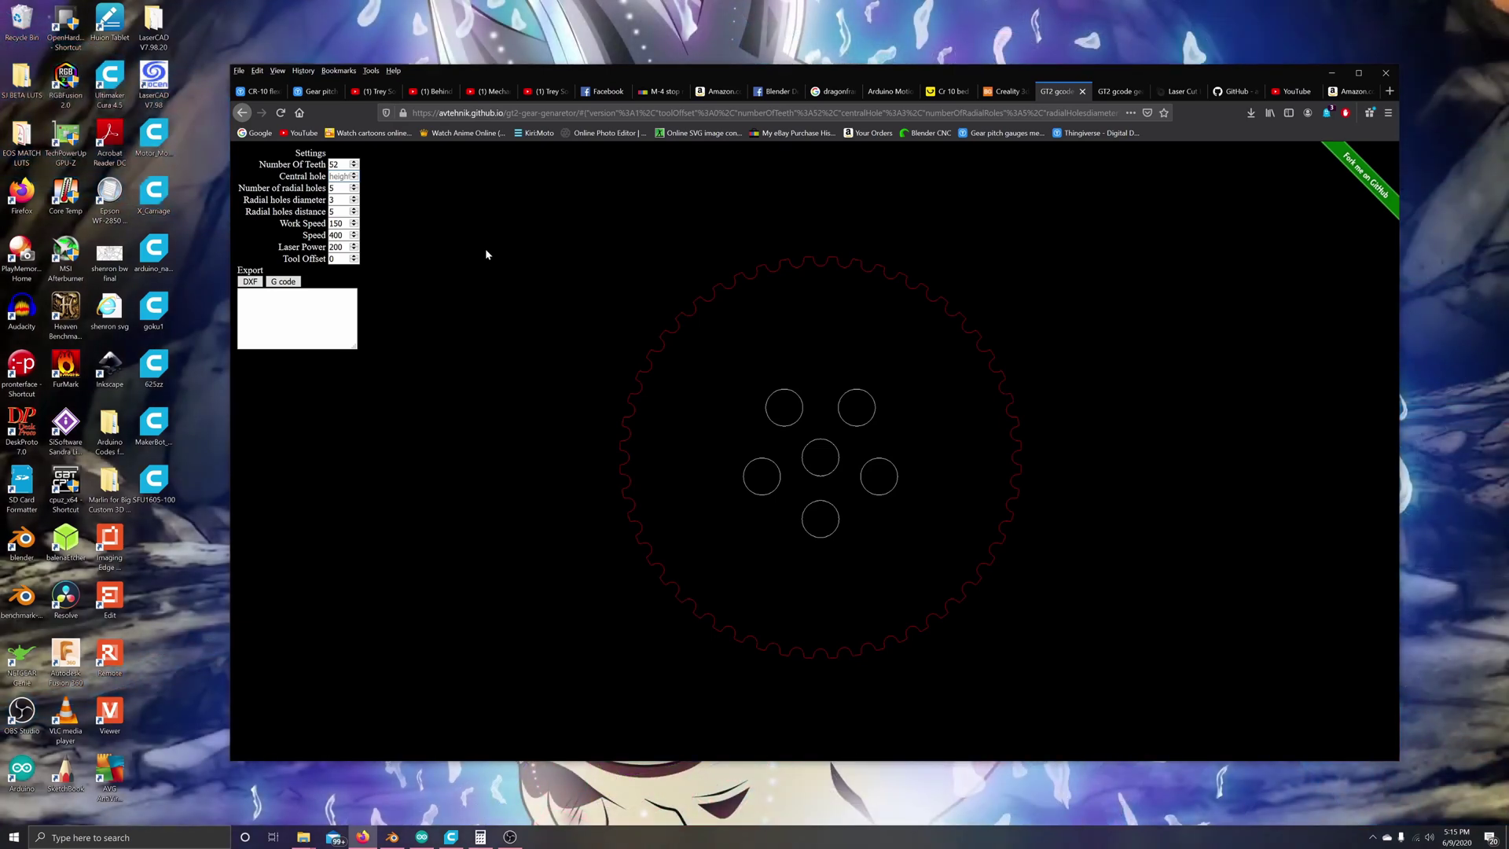
Step: Enter 170 as the central hole and zoom the preview out to see the circle
{"action": "type", "text": "170"}
{"action": "key", "text": "Return"}
{"action": "scroll", "coordinate": [811, 473], "scroll_direction": "down", "scroll_amount": 5}
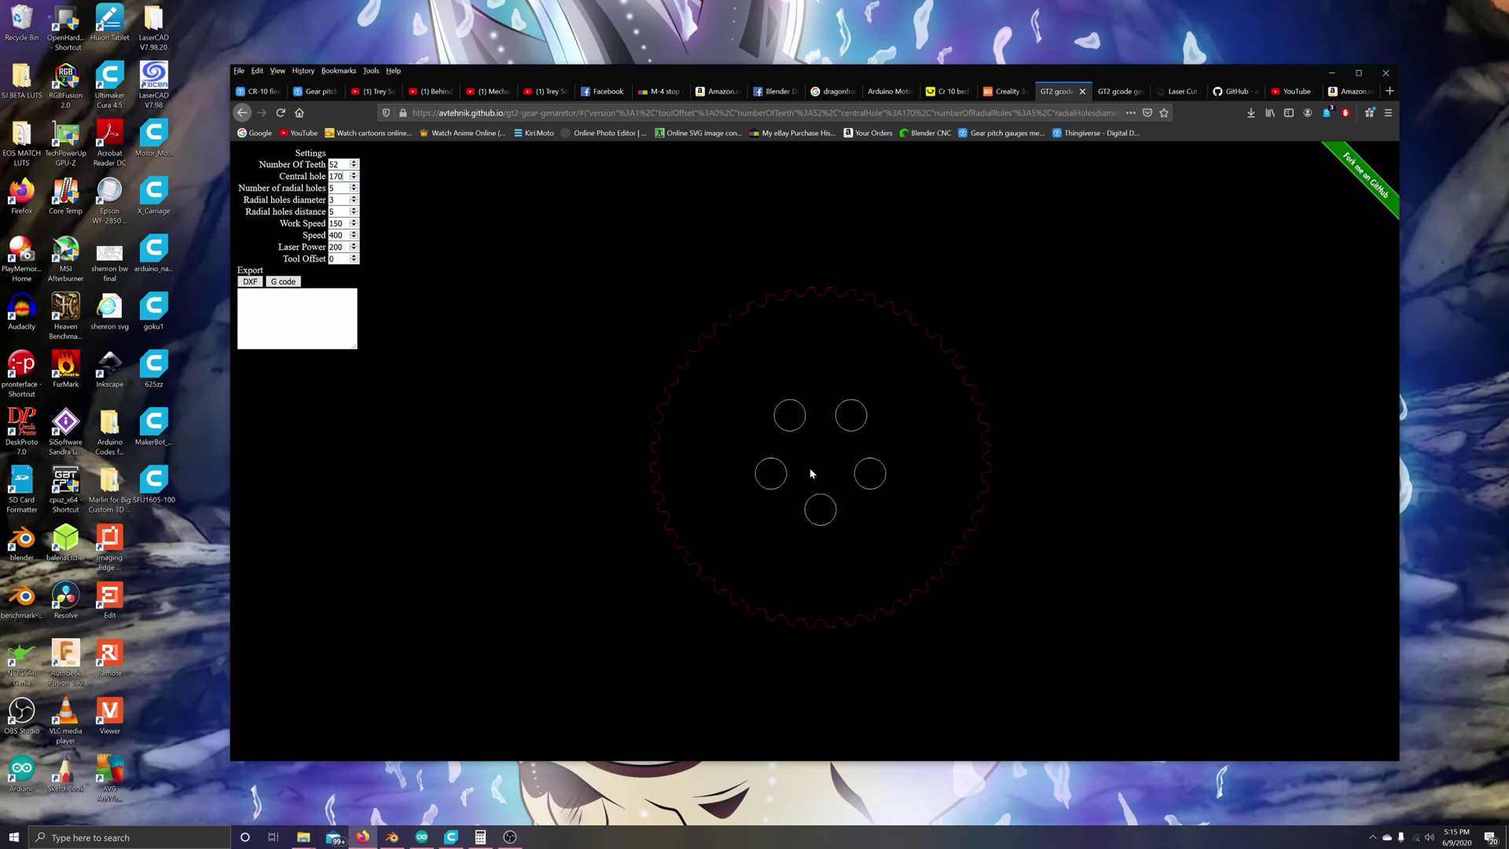
{"action": "scroll", "coordinate": [811, 473], "scroll_direction": "down", "scroll_amount": 5}
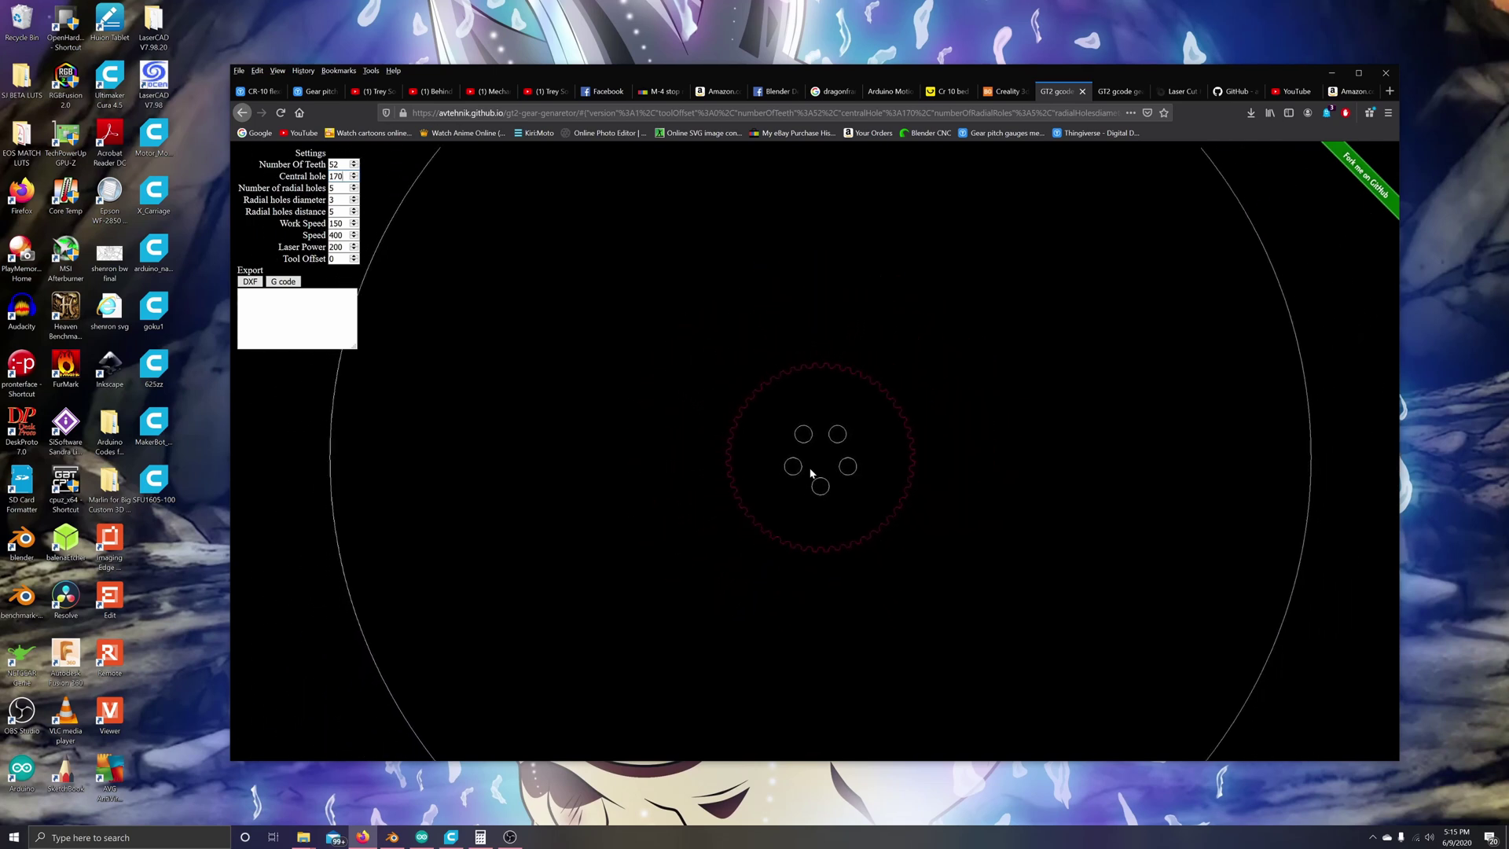
{"action": "scroll", "coordinate": [811, 473], "scroll_direction": "down", "scroll_amount": 5}
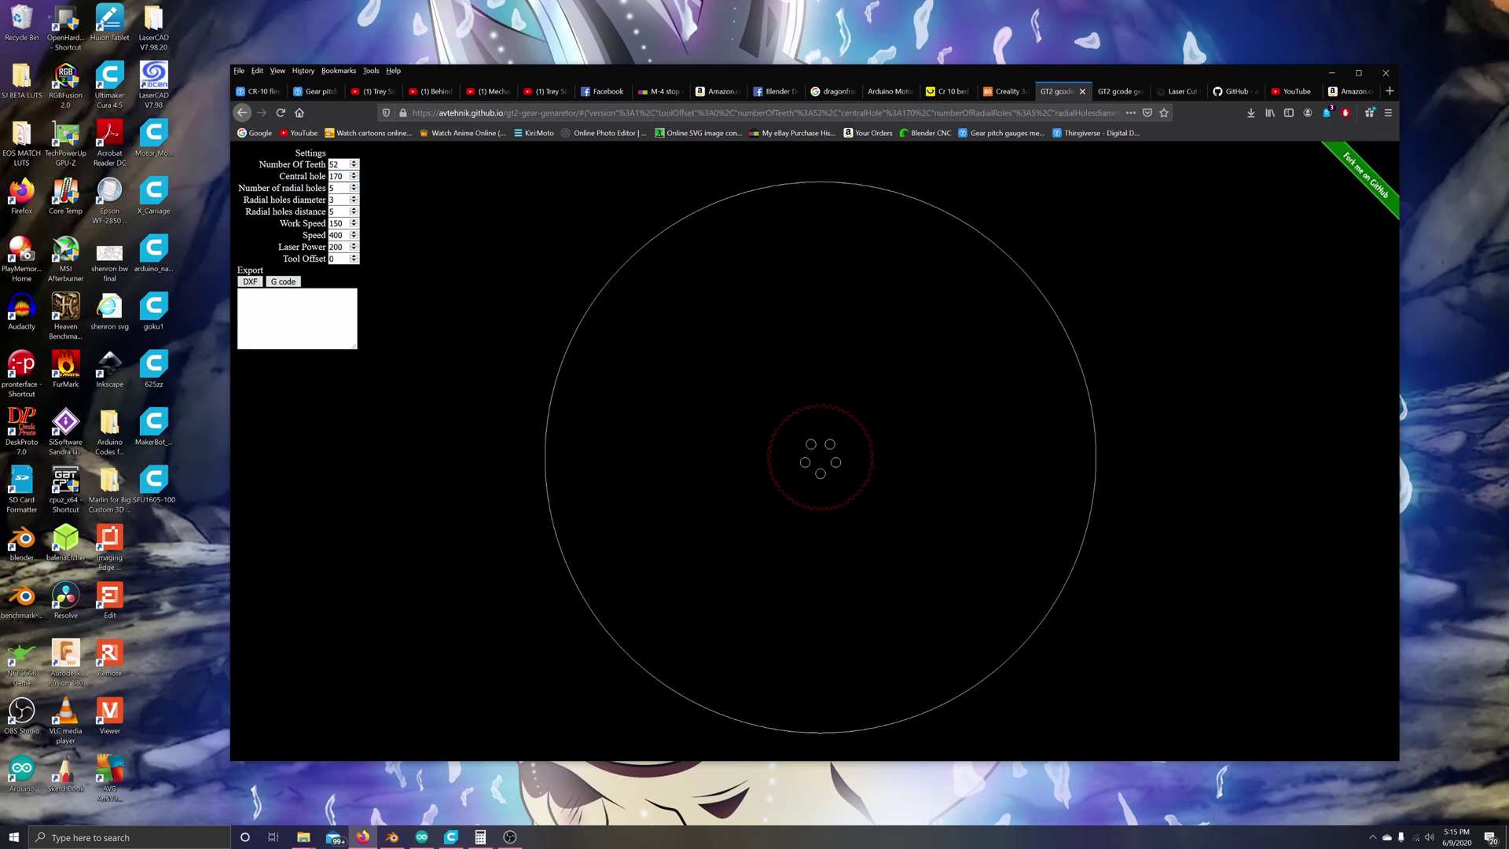
Step: Raise the Number Of Teeth from 52 to 267 so the gear surrounds the 170 hole
{"action": "left_click", "coordinate": [355, 162]}
{"action": "left_click", "coordinate": [355, 161]}
{"action": "left_click", "coordinate": [355, 162]}
{"action": "left_click", "coordinate": [355, 162]}
{"action": "key", "text": "ctrl+a"}
{"action": "key", "text": "BackSpace"}
{"action": "type", "text": "250"}
{"action": "key", "text": "shift+Left"}
{"action": "key", "text": "shift+Left"}
{"action": "type", "text": "60"}
{"action": "left_click", "coordinate": [355, 161]}
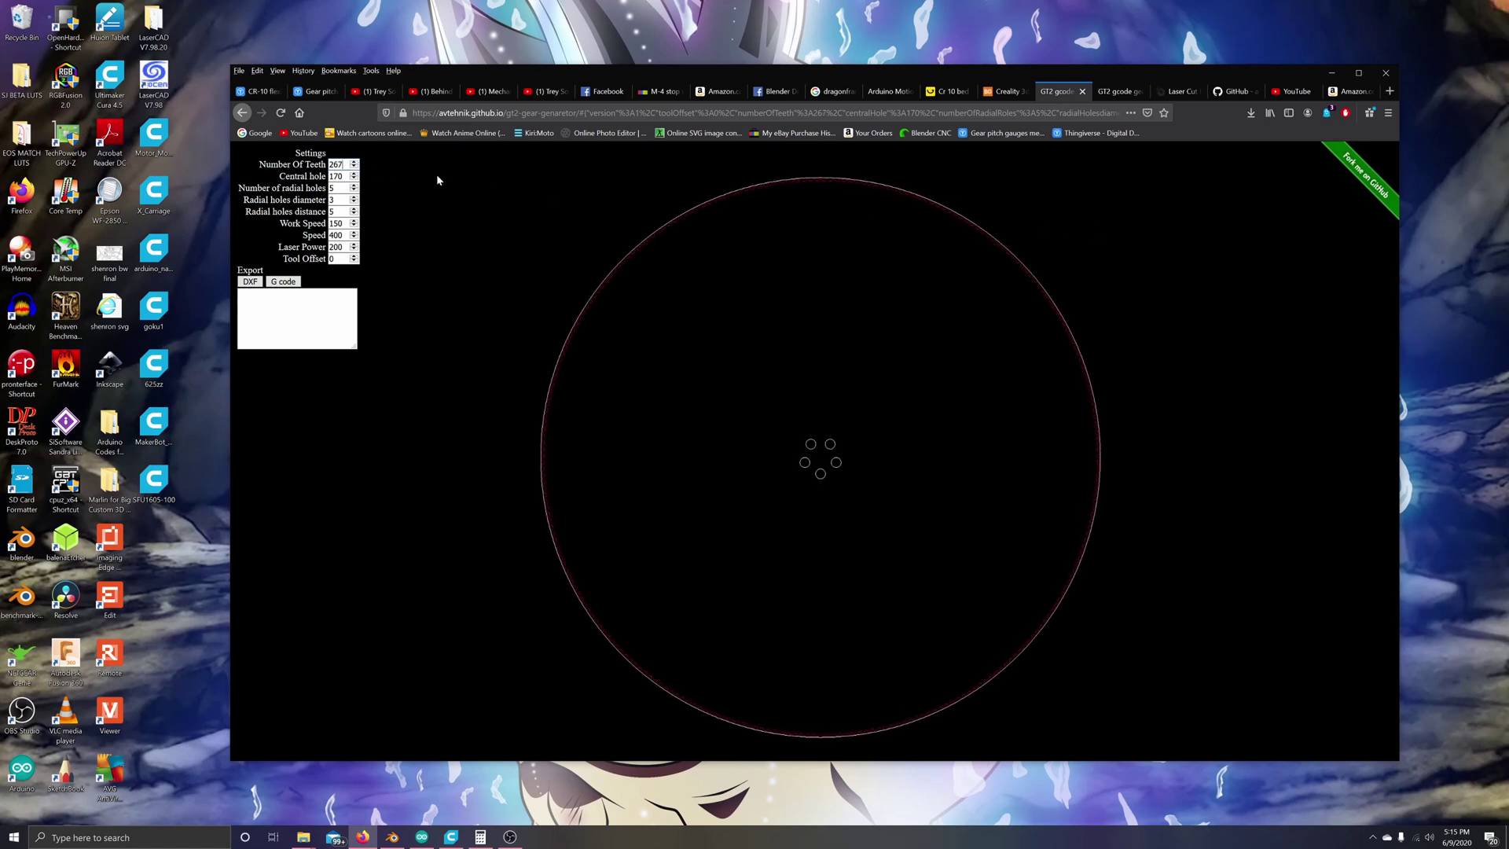
Step: Zoom the preview in on the toothed outline and radial holes, then back out slightly
{"action": "scroll", "coordinate": [1118, 257], "scroll_direction": "up", "scroll_amount": 4}
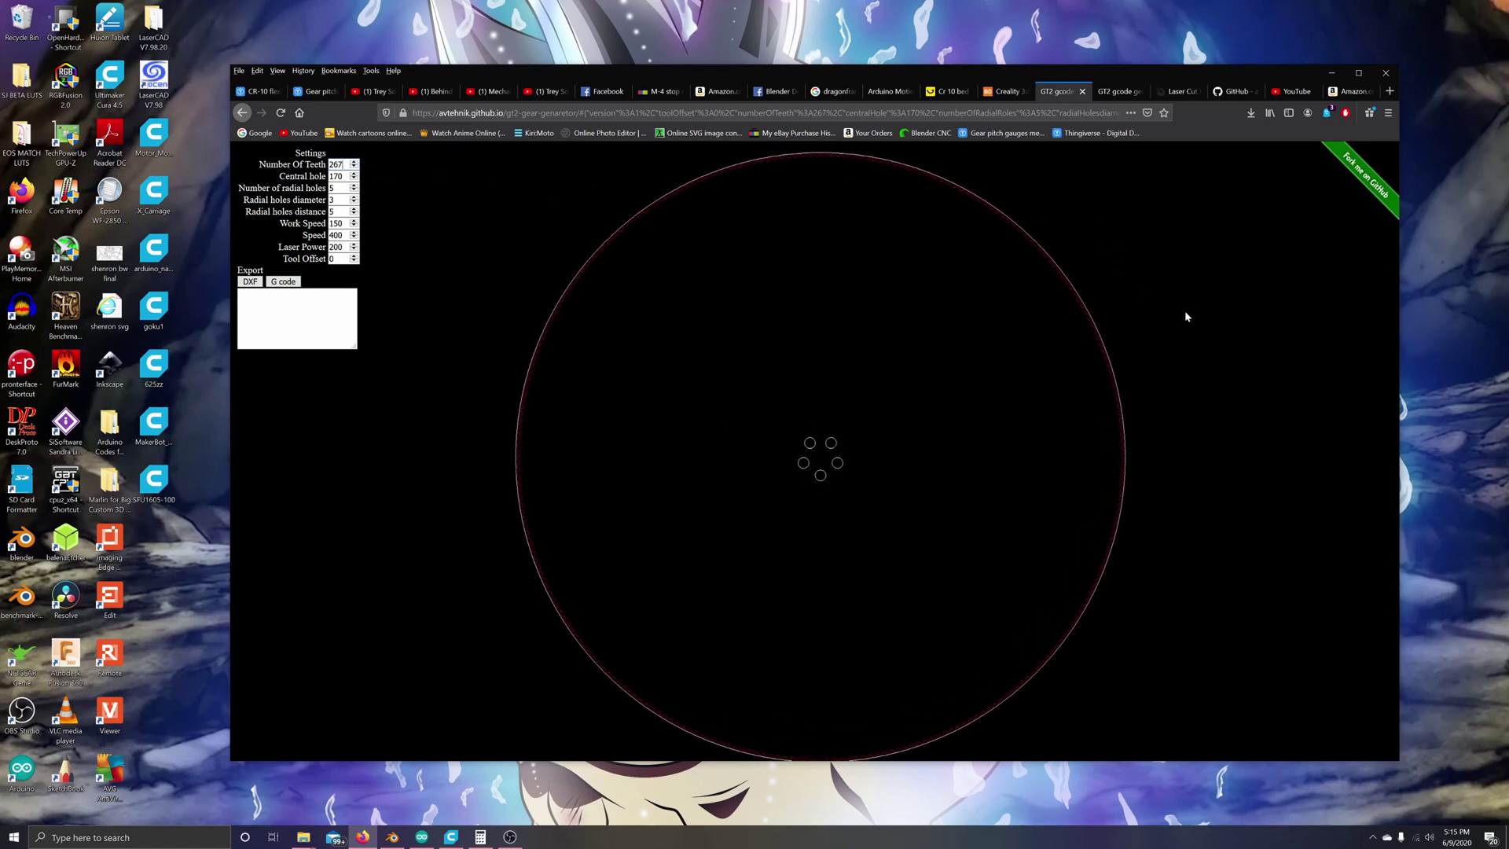
{"action": "scroll", "coordinate": [1178, 551], "scroll_direction": "up", "scroll_amount": 2}
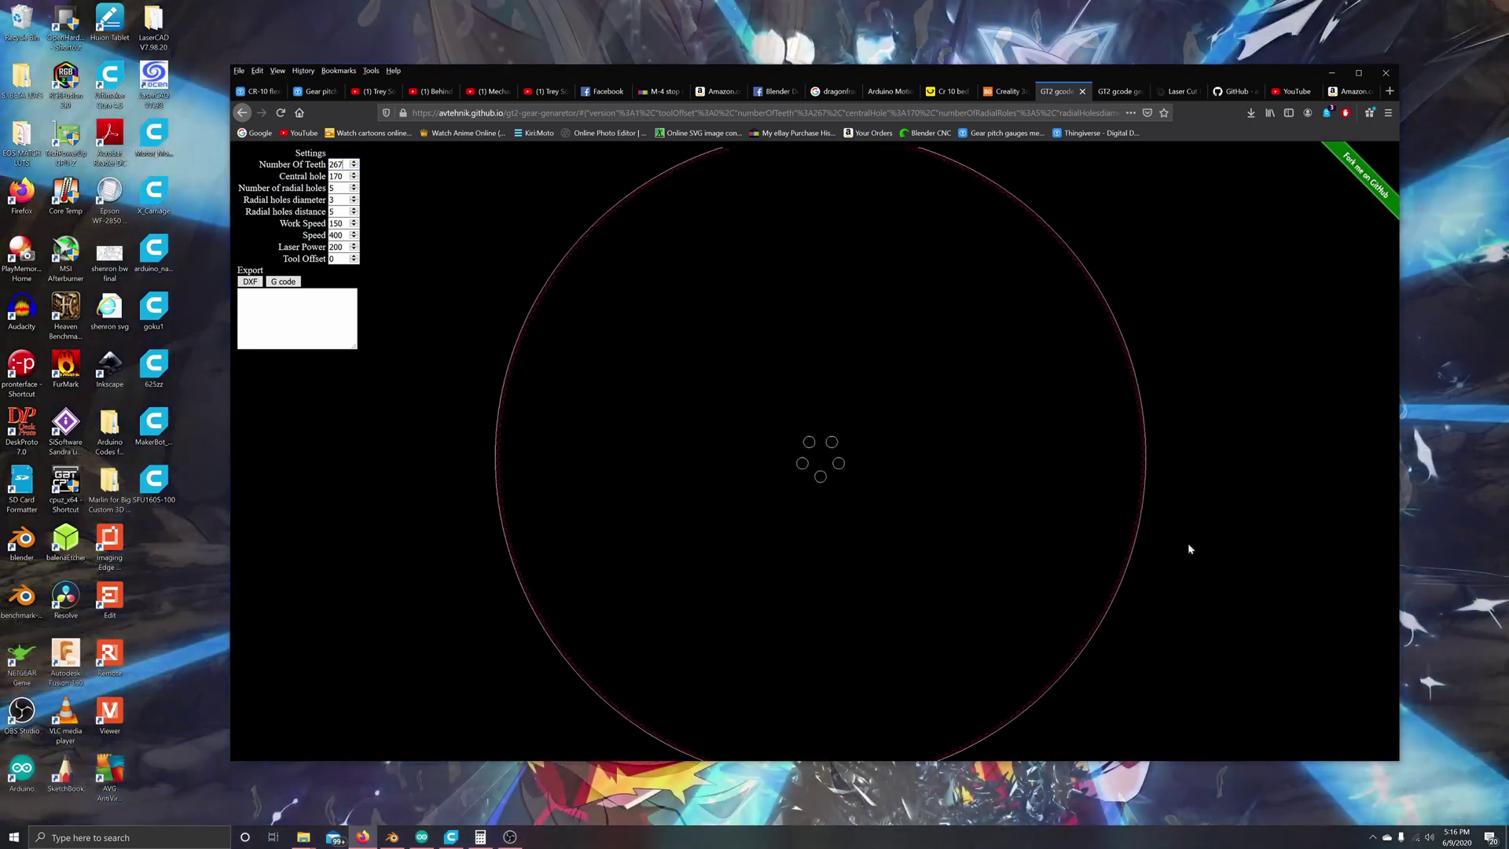
{"action": "middle_click", "coordinate": [1233, 532]}
{"action": "middle_click", "coordinate": [1200, 478]}
{"action": "middle_click", "coordinate": [1178, 464]}
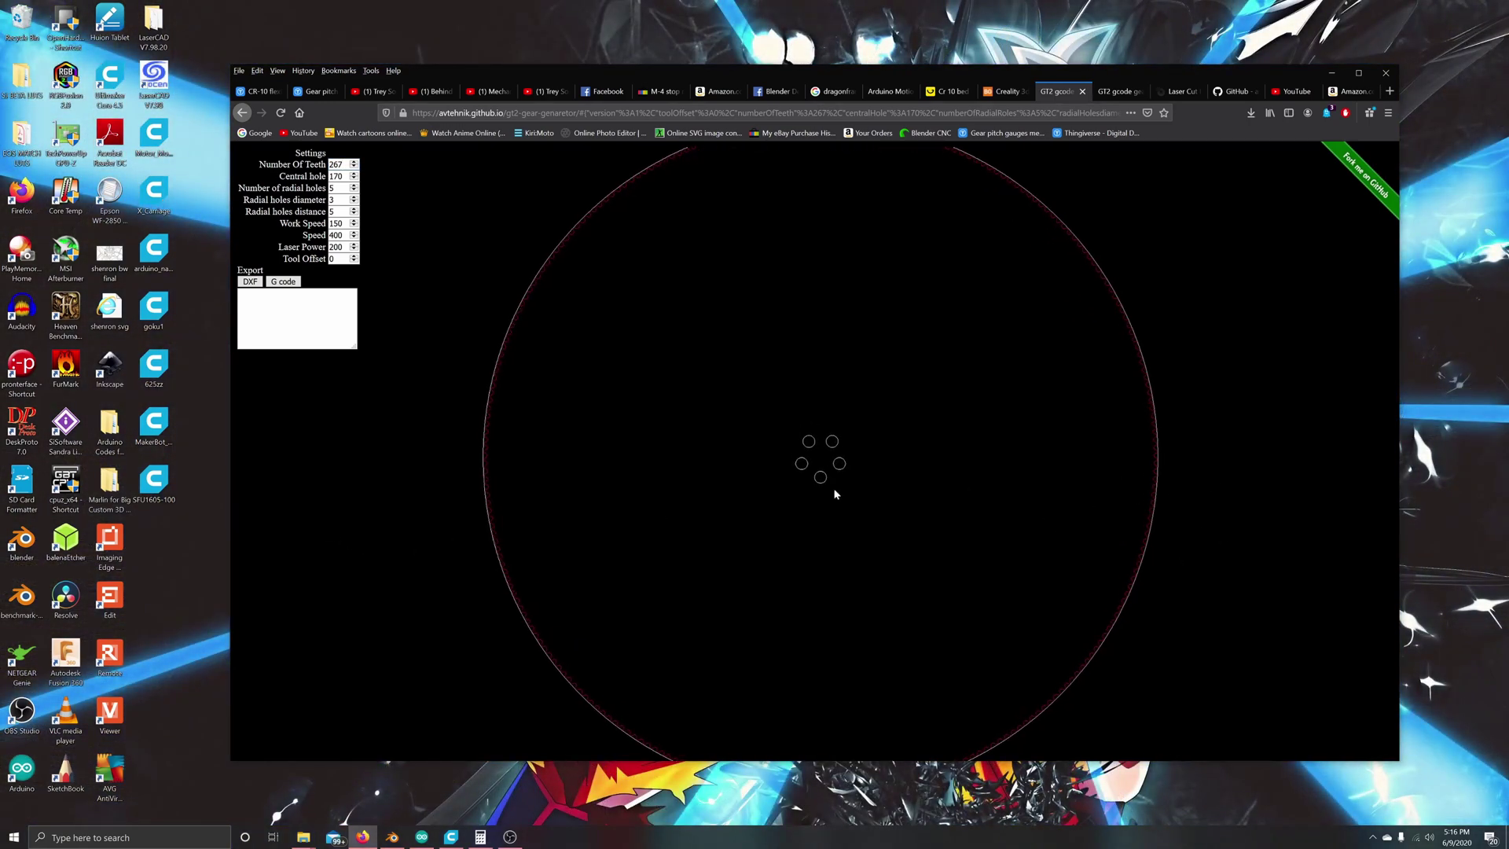
{"action": "scroll", "coordinate": [1193, 414], "scroll_direction": "up", "scroll_amount": 1}
{"action": "scroll", "coordinate": [1193, 413], "scroll_direction": "up", "scroll_amount": 5}
{"action": "scroll", "coordinate": [1303, 455], "scroll_direction": "up", "scroll_amount": 3}
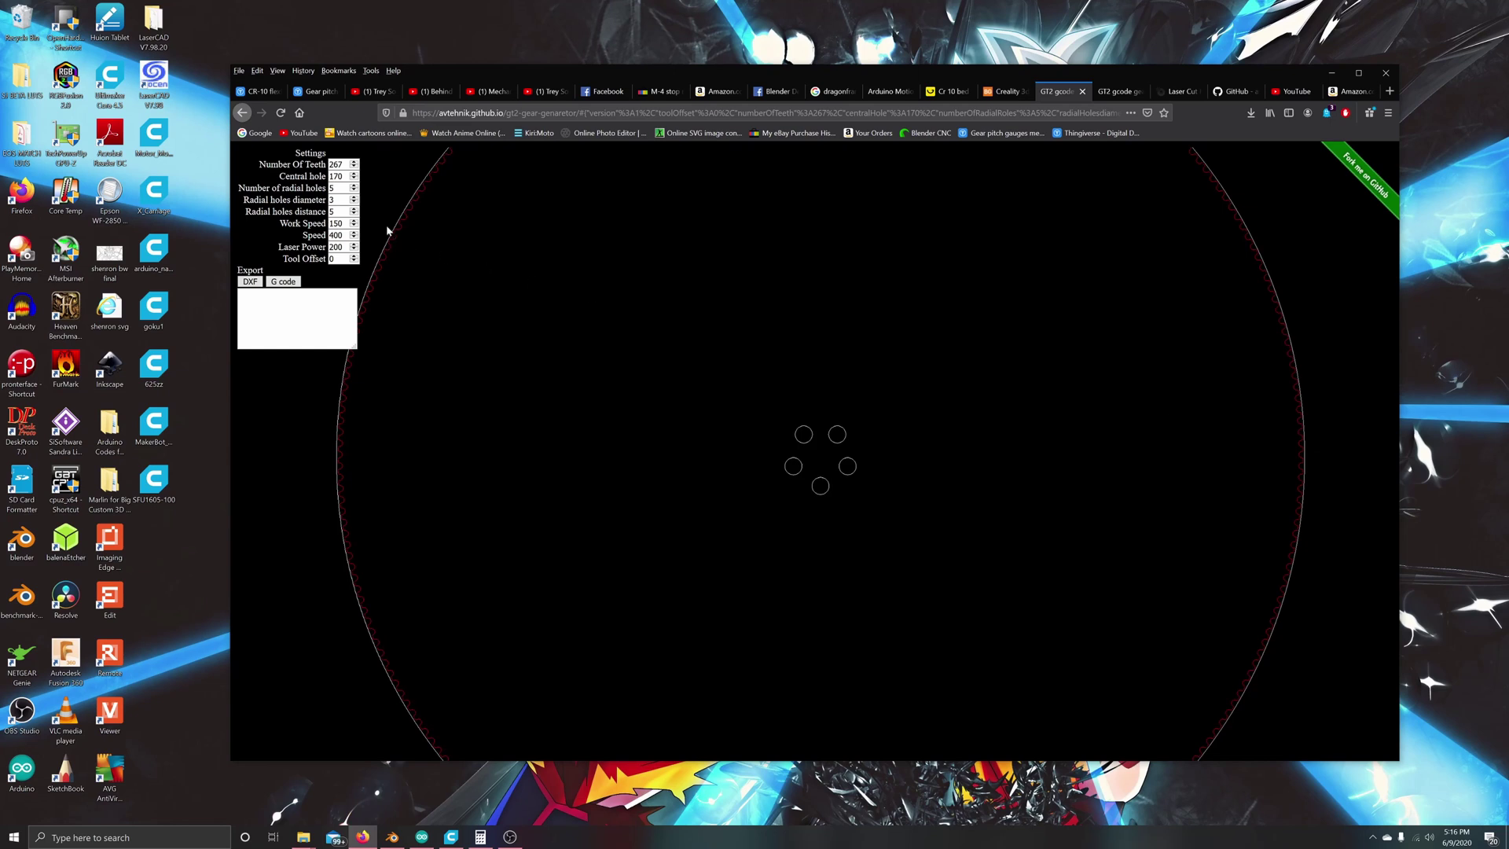
{"action": "scroll", "coordinate": [786, 421], "scroll_direction": "down", "scroll_amount": 3}
{"action": "scroll", "coordinate": [813, 424], "scroll_direction": "down", "scroll_amount": 1}
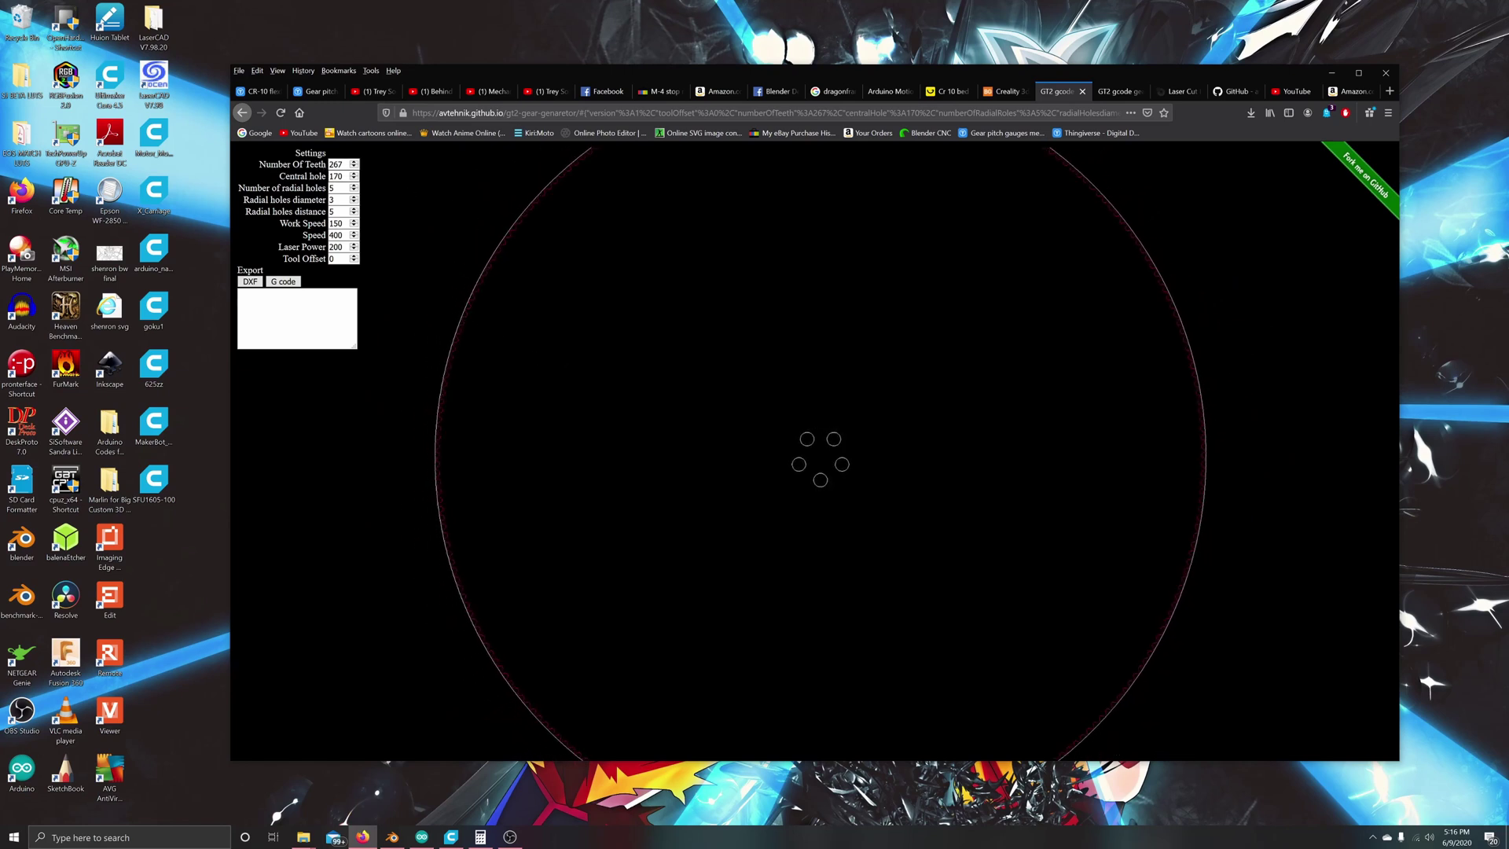
Step: Change the central hole from 170 to 145, then view the pulley model from below in Blender
{"action": "key", "text": "ctrl+a"}
{"action": "key", "text": "BackSpace"}
{"action": "type", "text": "145"}
{"action": "key", "text": "Return"}
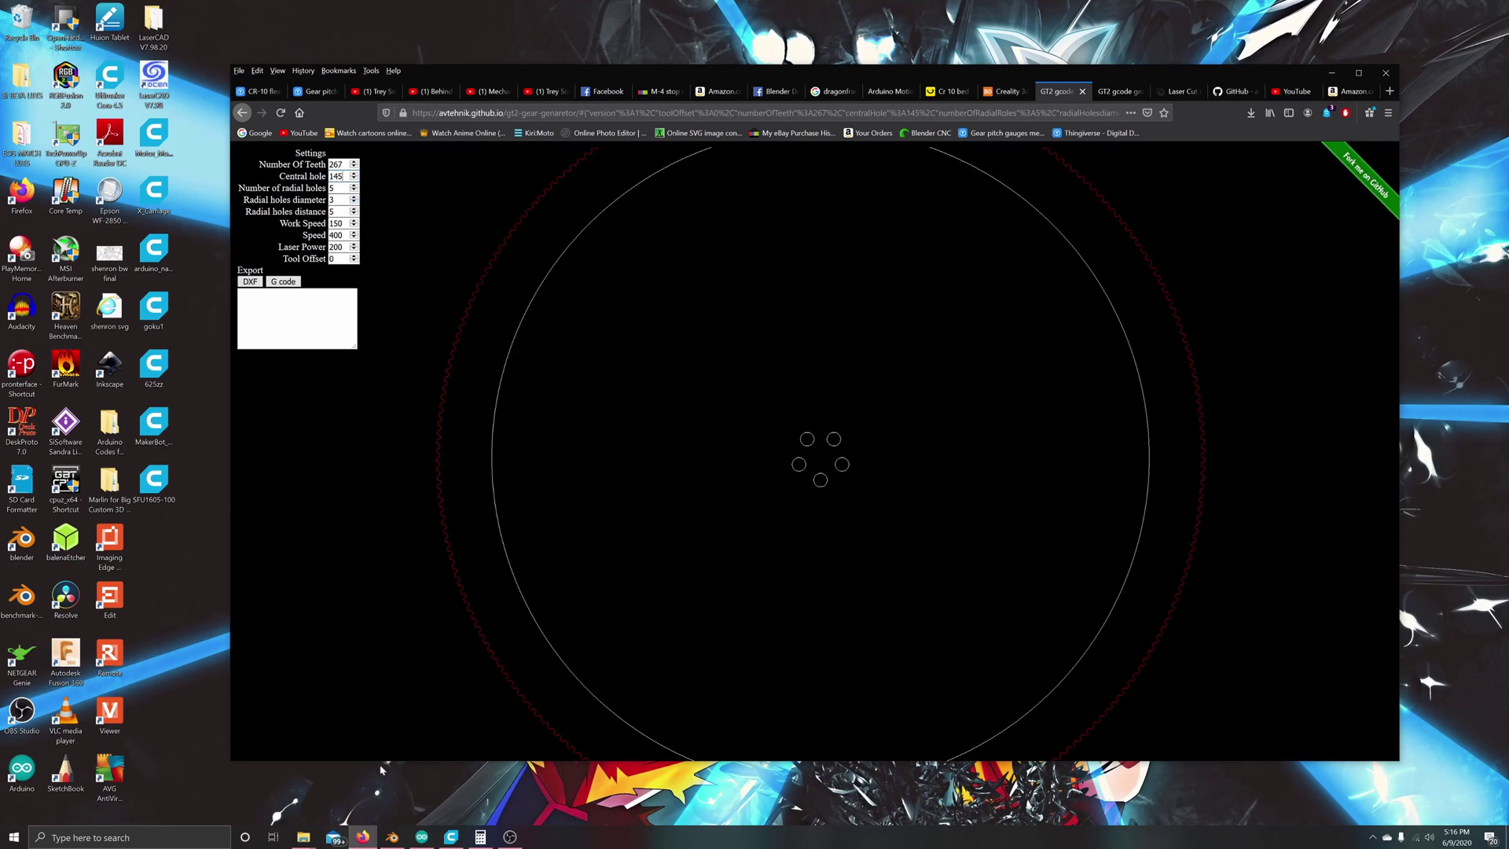
{"action": "left_click", "coordinate": [392, 837]}
{"action": "middle_click_drag", "start_coordinate": [958, 465], "coordinate": [922, 468]}
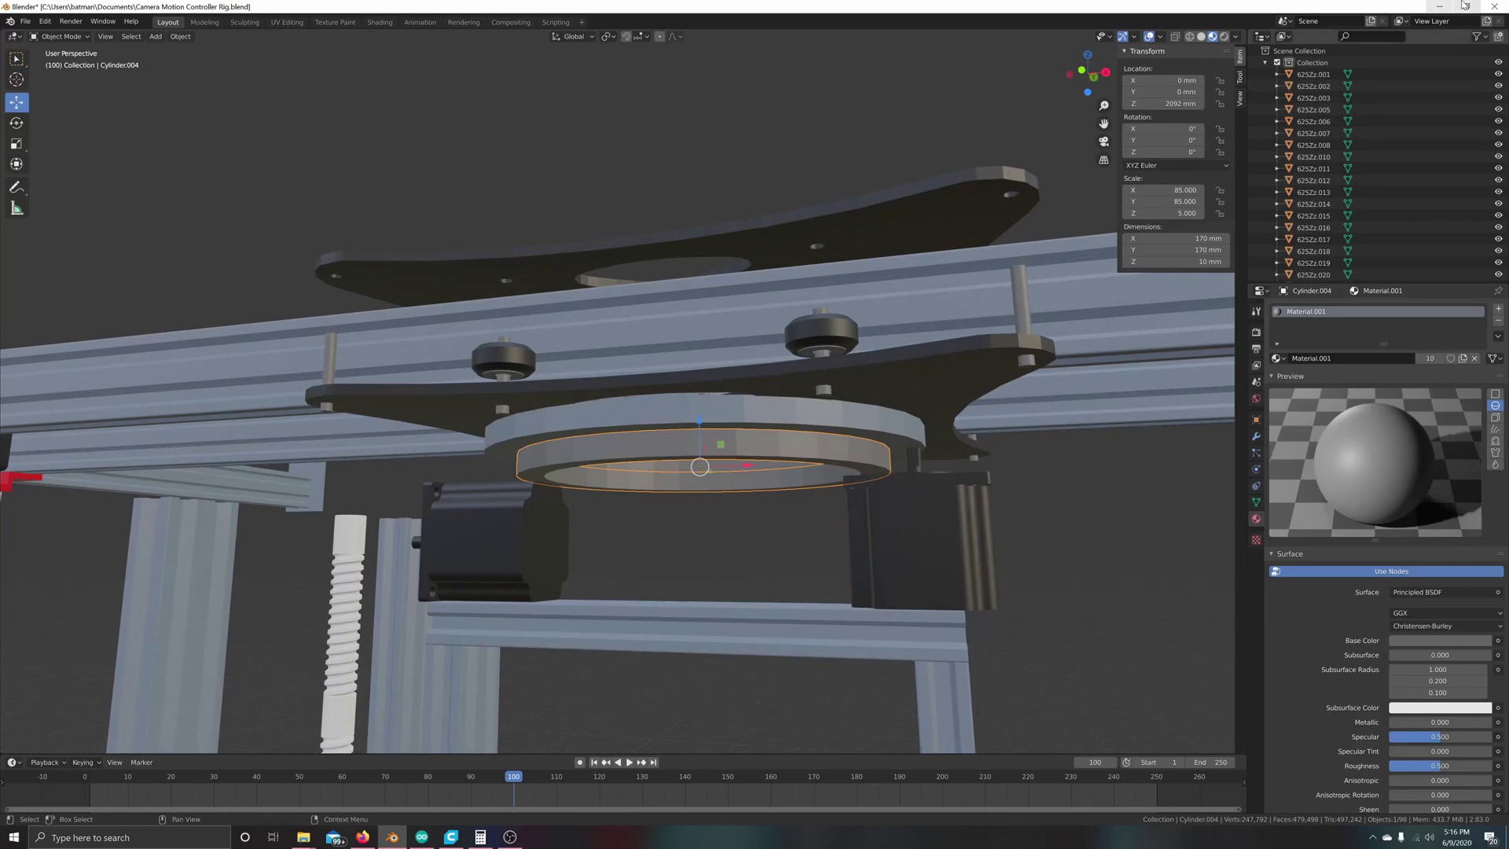
Step: Back in the generator, set Number of radial holes to 0 and zoom the preview out
{"action": "left_click", "coordinate": [1431, 7]}
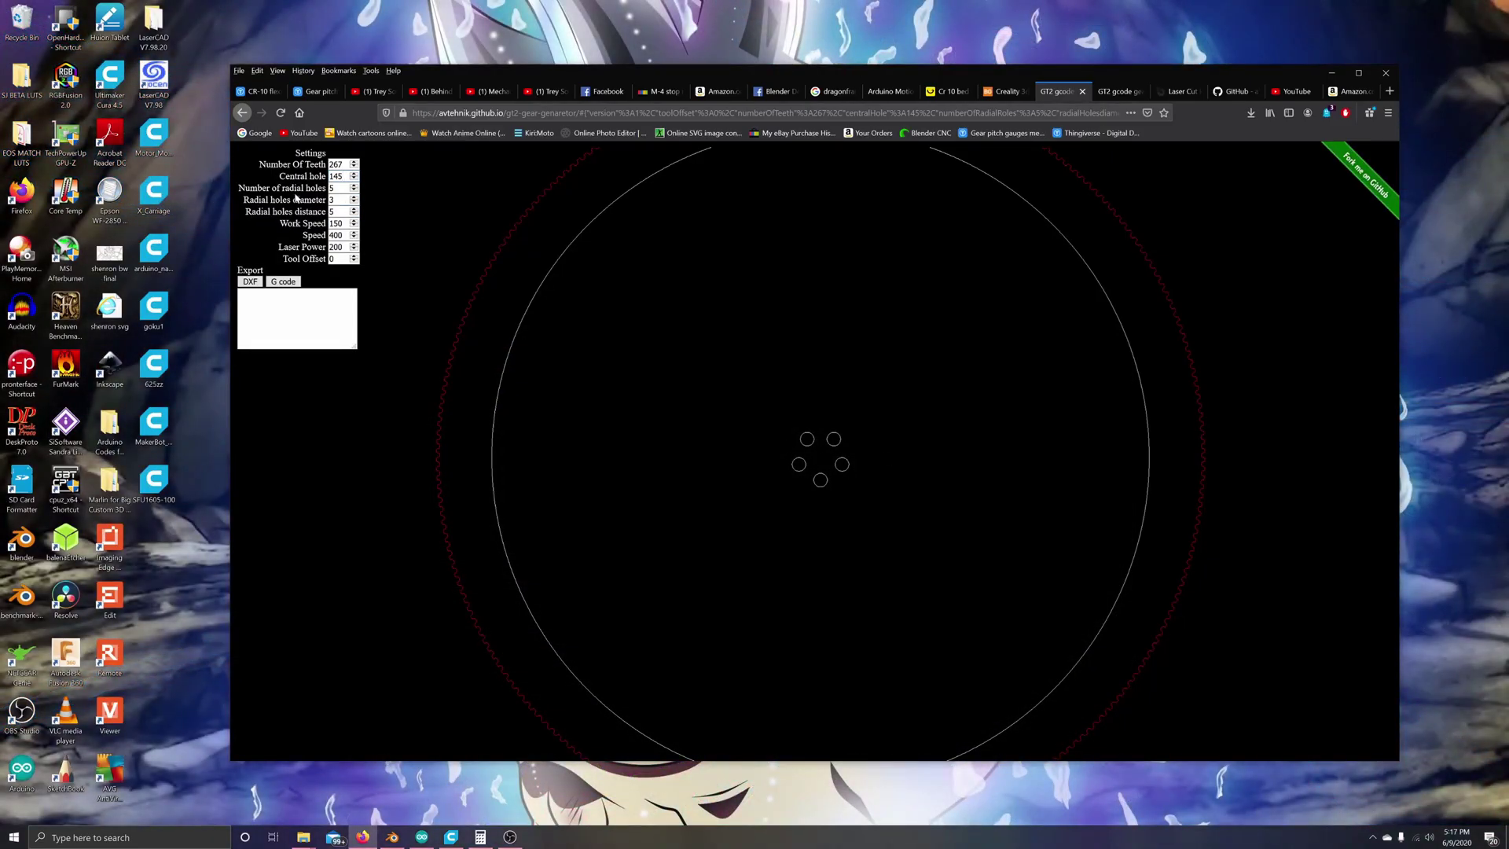
{"action": "key", "text": "Tab"}
{"action": "key", "text": "BackSpace"}
{"action": "type", "text": "0"}
{"action": "scroll", "coordinate": [831, 451], "scroll_direction": "down", "scroll_amount": 5}
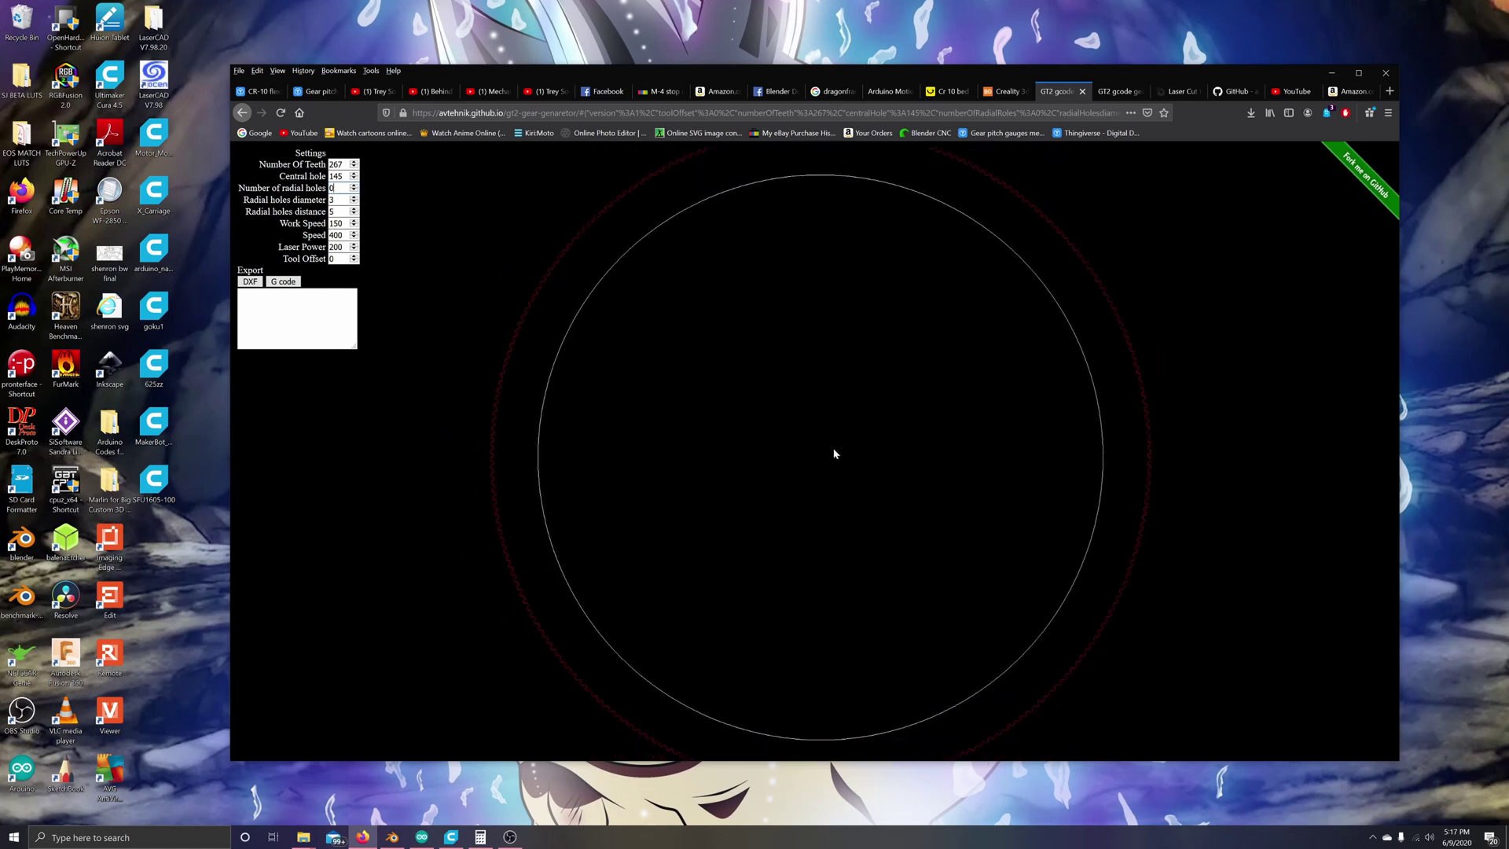
{"action": "scroll", "coordinate": [834, 454], "scroll_direction": "down", "scroll_amount": 2}
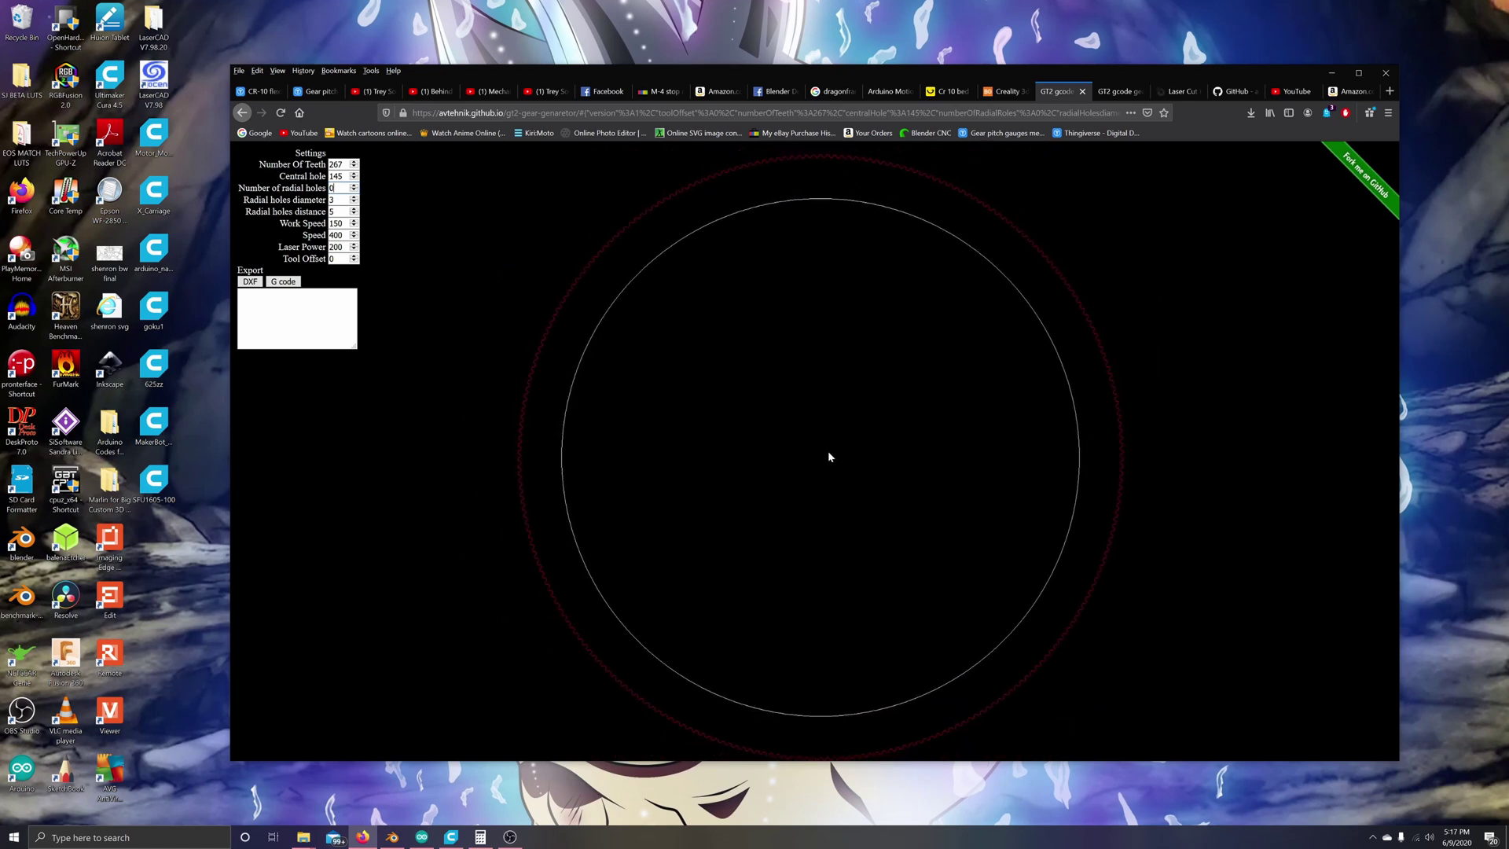
{"action": "scroll", "coordinate": [829, 456], "scroll_direction": "down", "scroll_amount": 1}
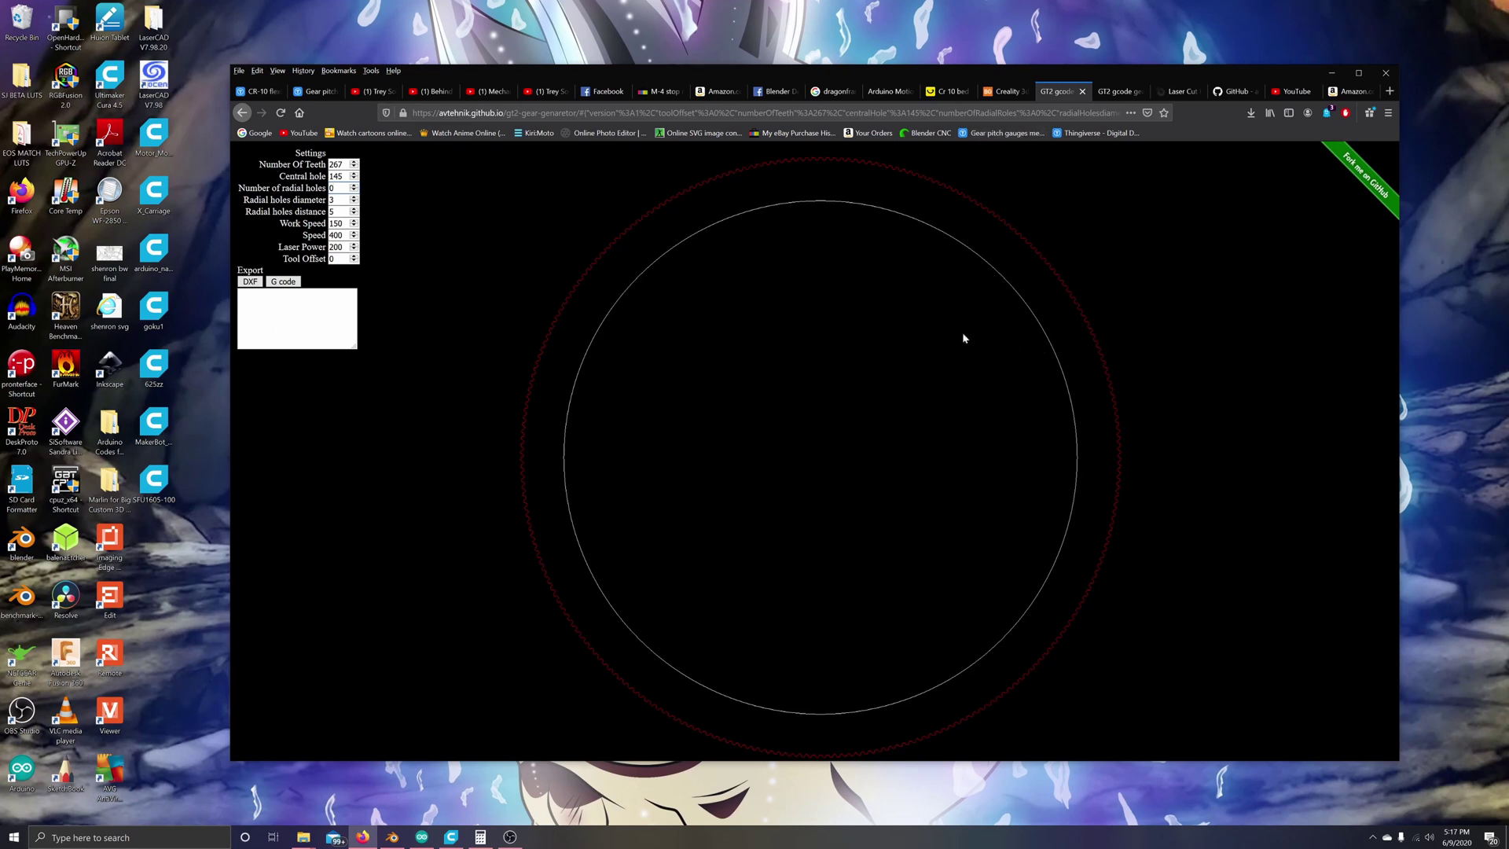
{"action": "left_click", "coordinate": [338, 187]}
{"action": "scroll", "coordinate": [956, 500], "scroll_direction": "down", "scroll_amount": 1}
{"action": "scroll", "coordinate": [956, 503], "scroll_direction": "down", "scroll_amount": 1}
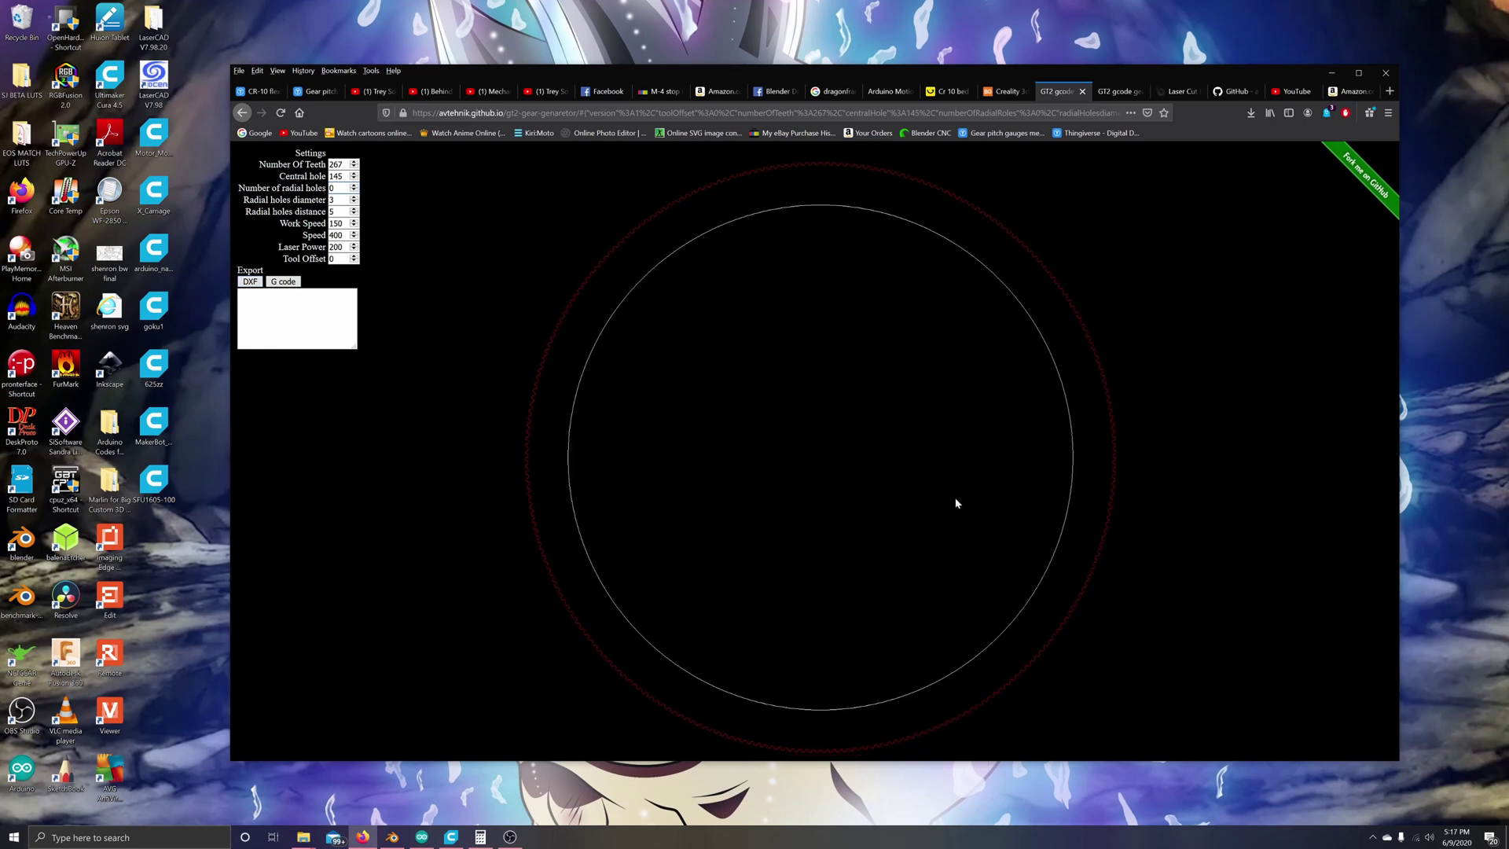
Step: Generate the DXF text for the 267-tooth gear, then select all of it and copy
{"action": "left_click", "coordinate": [250, 282]}
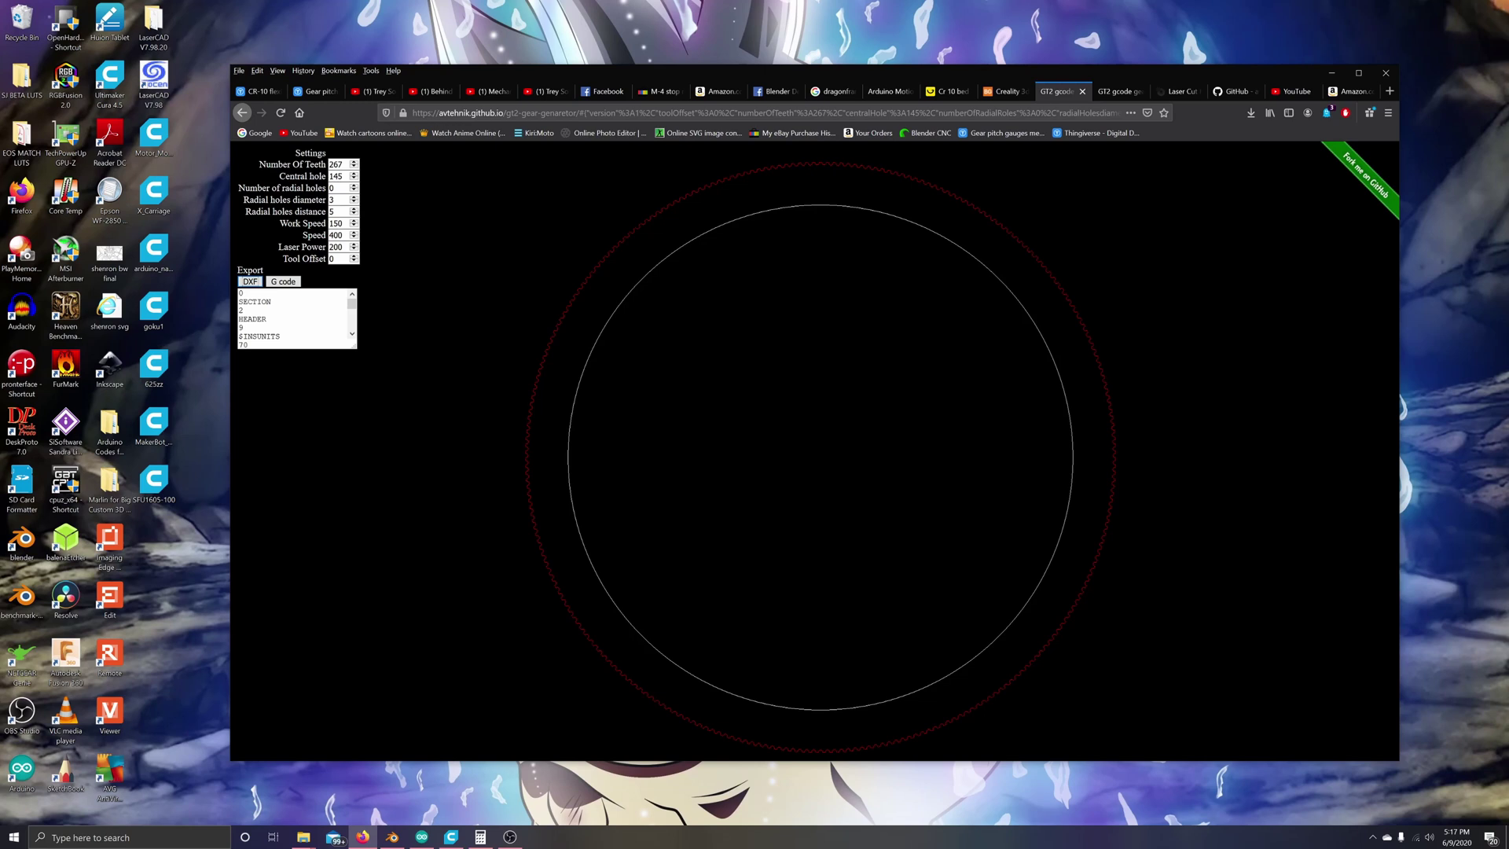
{"action": "right_click", "coordinate": [290, 314]}
{"action": "left_click", "coordinate": [346, 389]}
{"action": "right_click", "coordinate": [320, 316]}
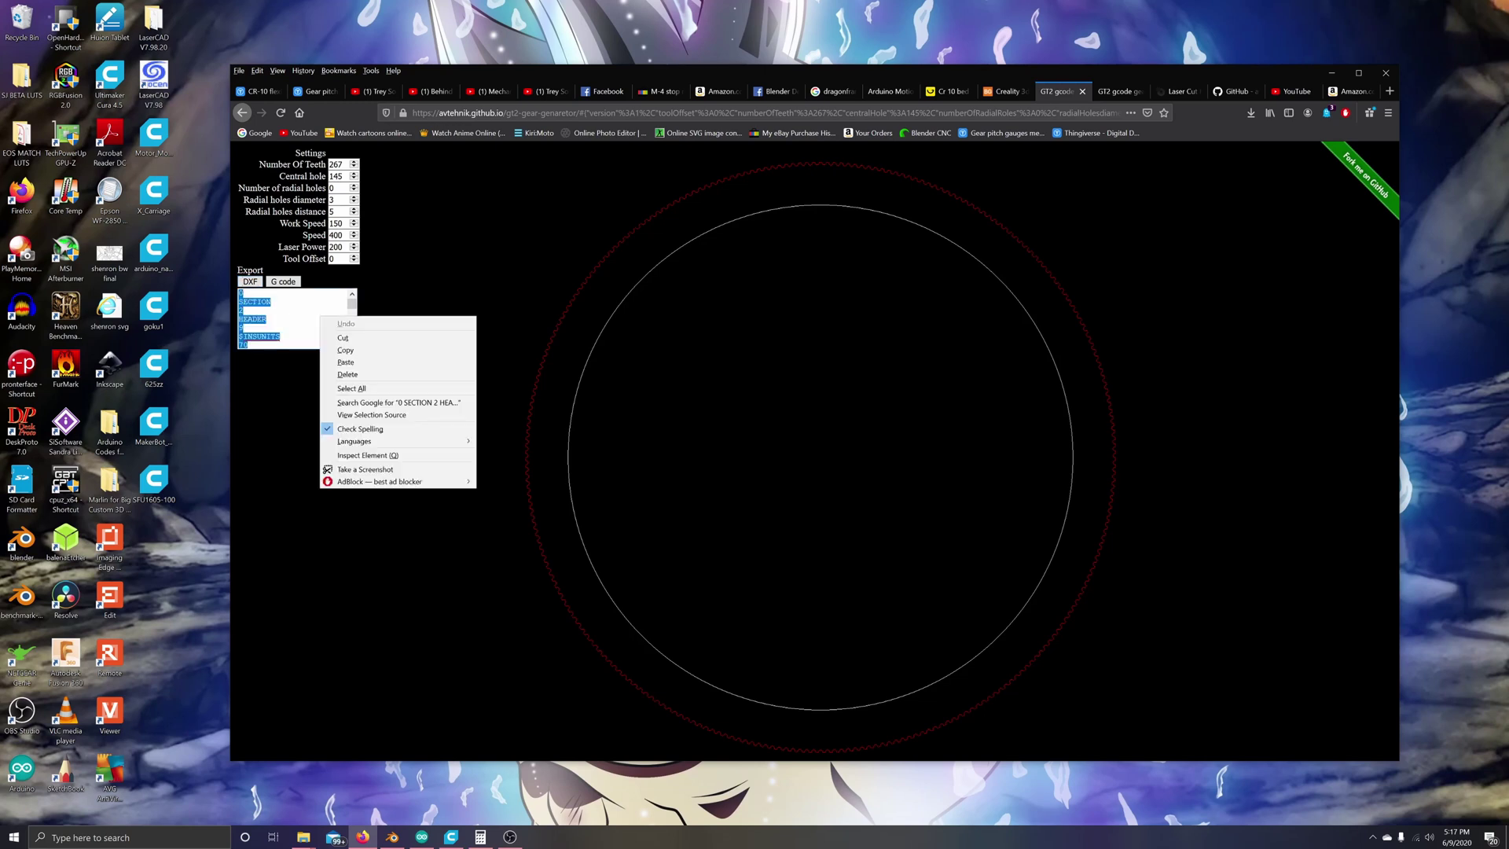
{"action": "left_click", "coordinate": [349, 353]}
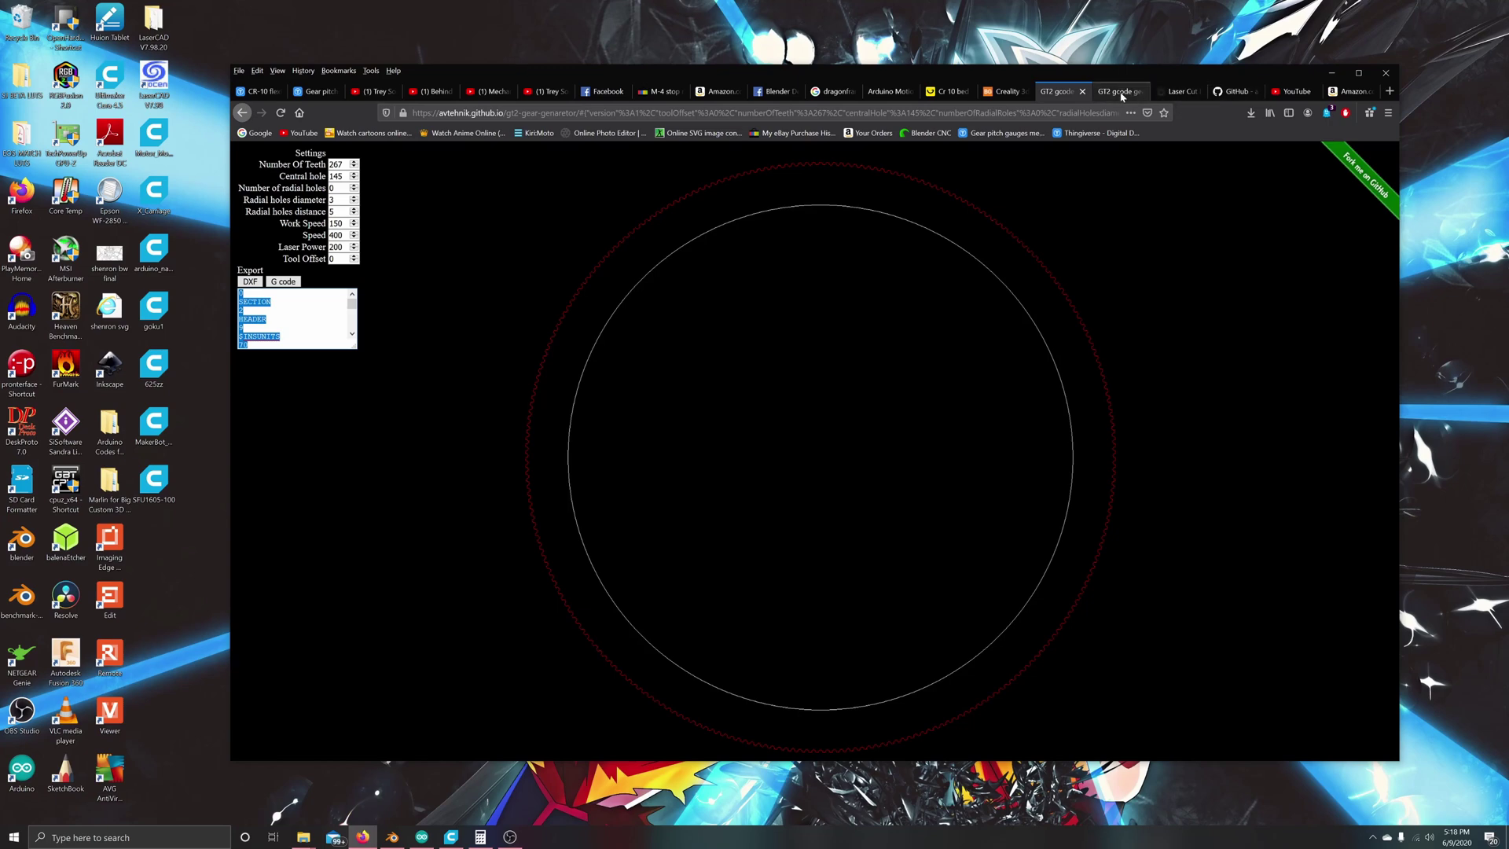
Step: Download the Laser Cut Hello Kitty 3D Puzzle DXF file (801.17 KB) from 3axis.co's free DXF files
{"action": "left_click", "coordinate": [1179, 92]}
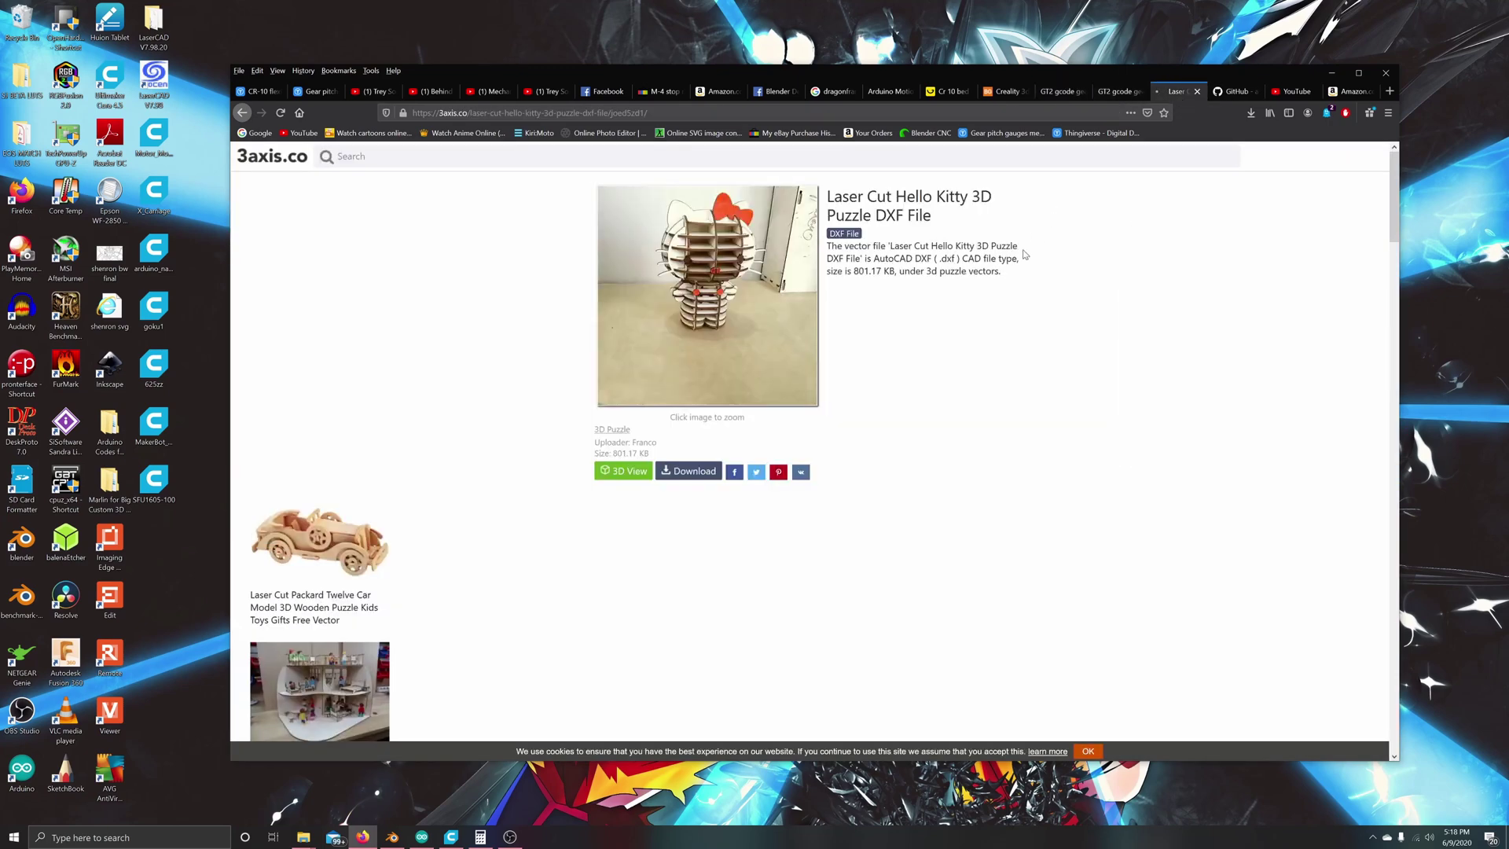
{"action": "key", "text": "alt+Left"}
{"action": "key", "text": "alt+Left"}
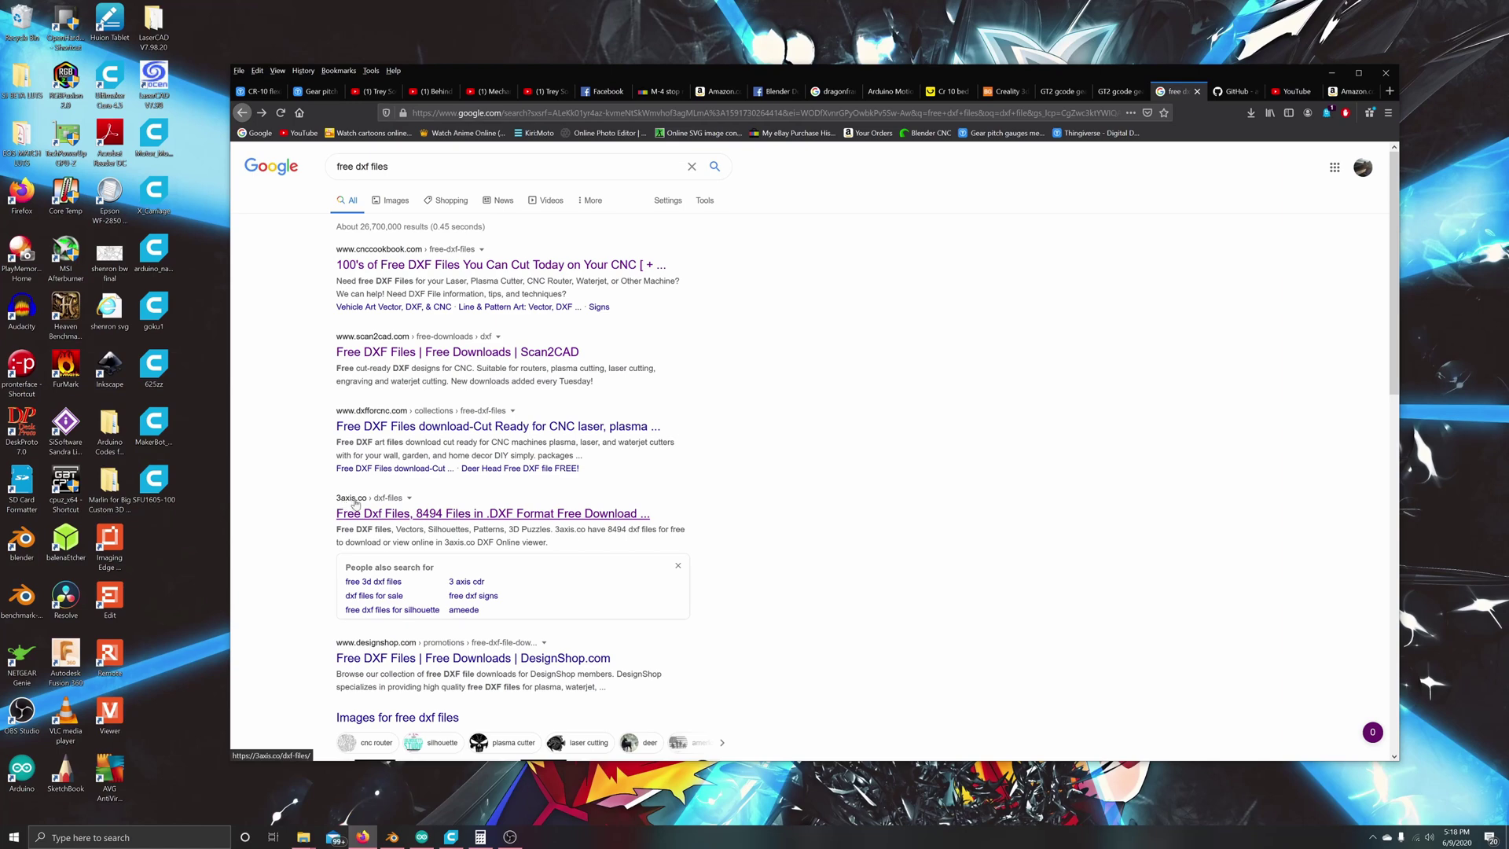
{"action": "left_click", "coordinate": [416, 514]}
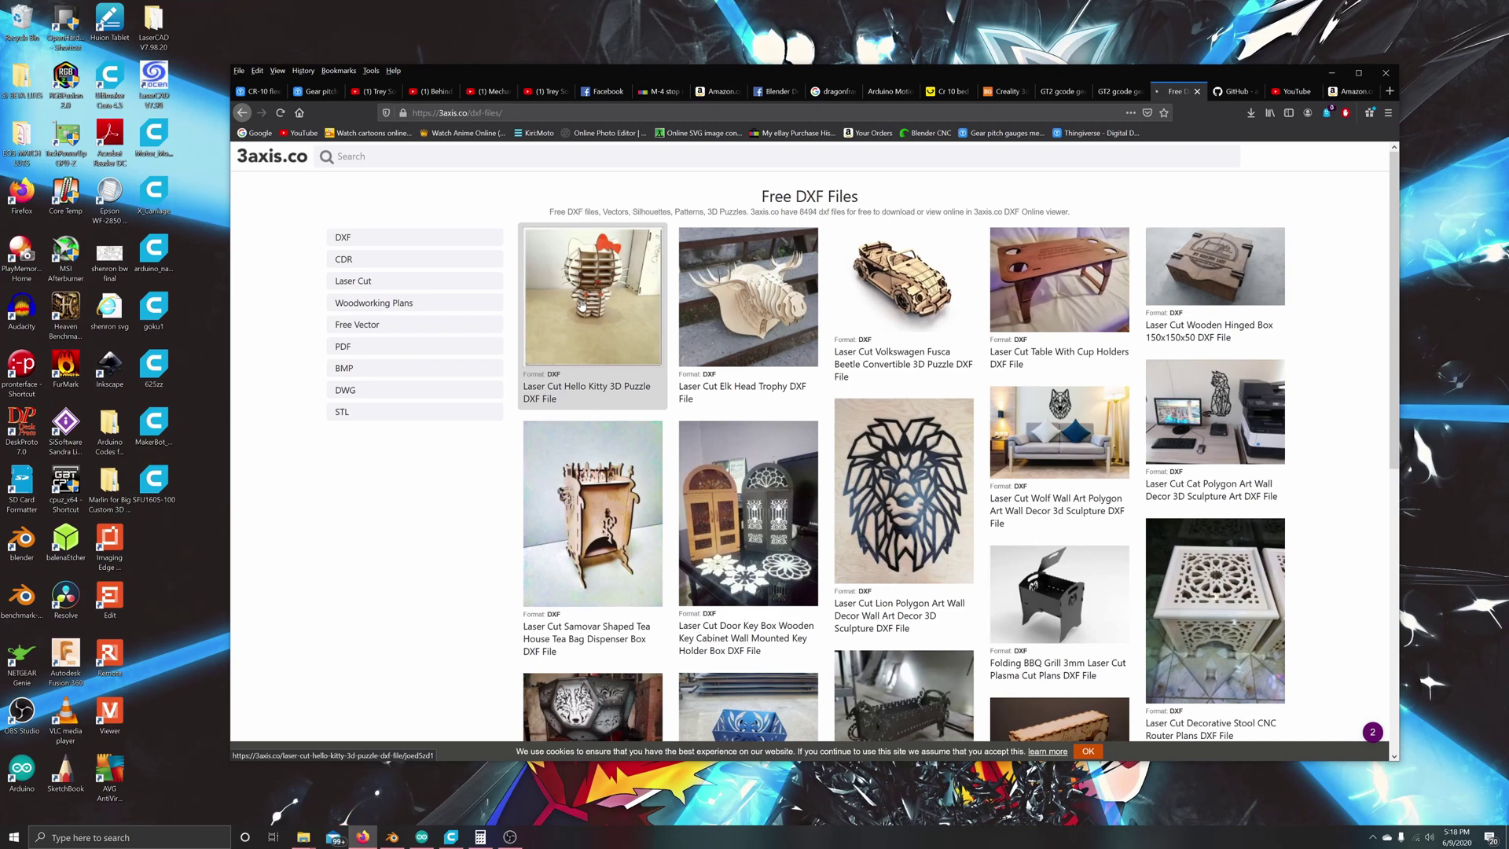
{"action": "left_click", "coordinate": [583, 304]}
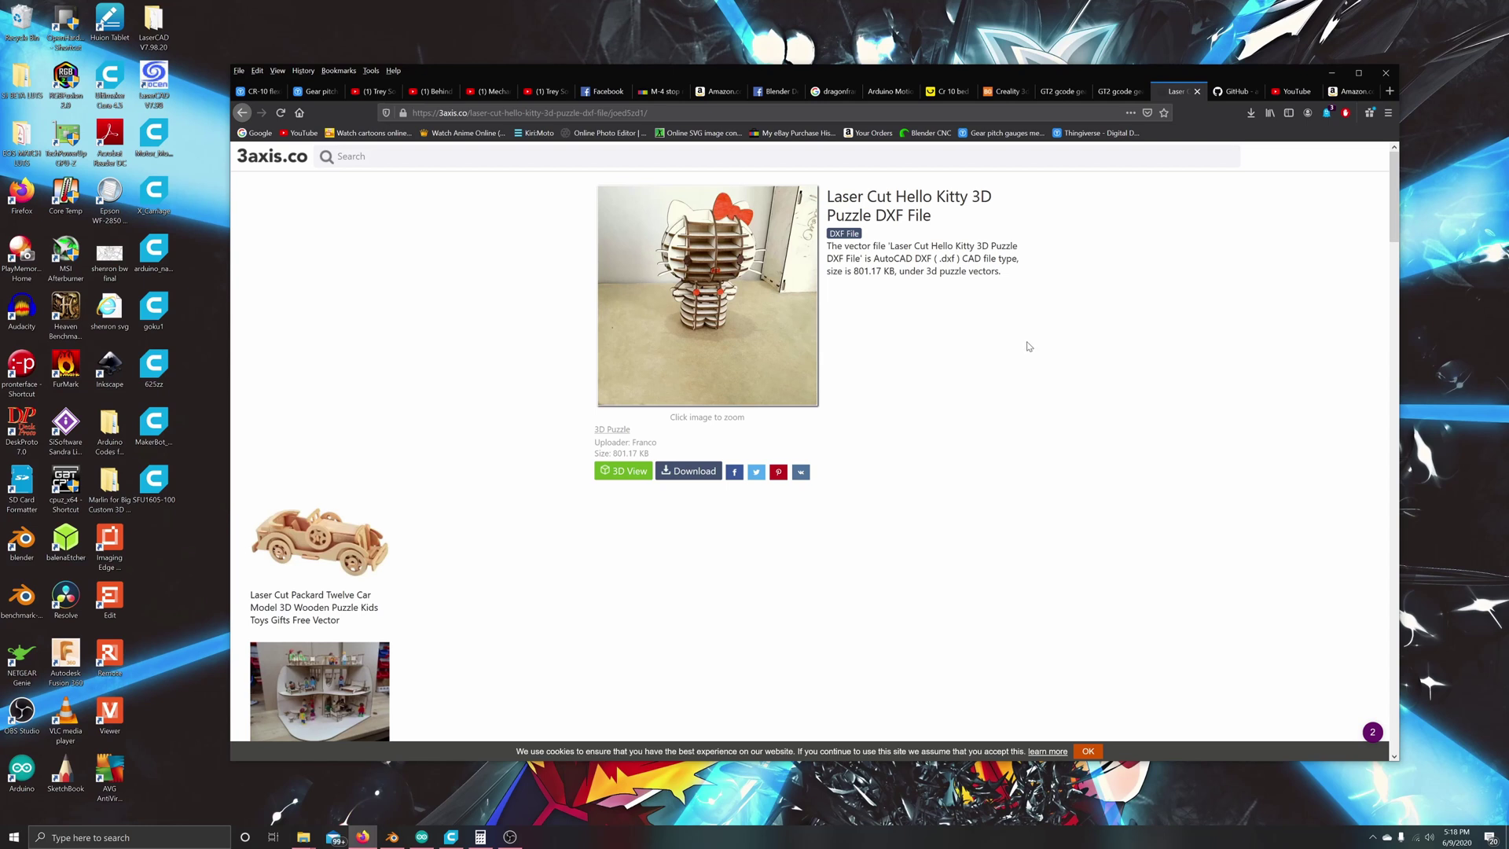
{"action": "left_click", "coordinate": [686, 476]}
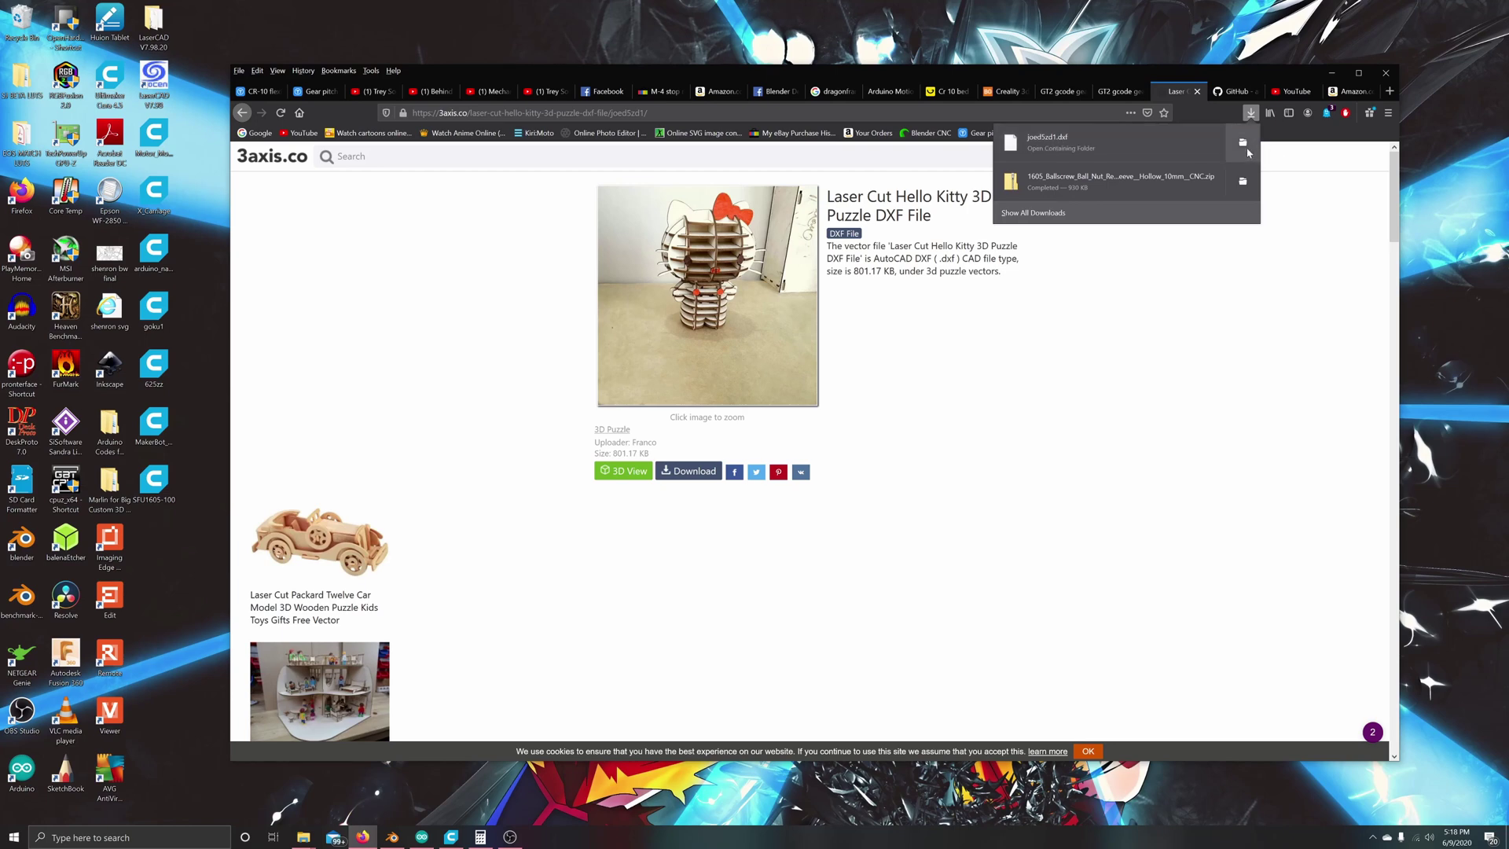
Step: Show the downloaded joed5zd1.dxf in the Downloads folder and bring up its options
{"action": "left_click", "coordinate": [1242, 144]}
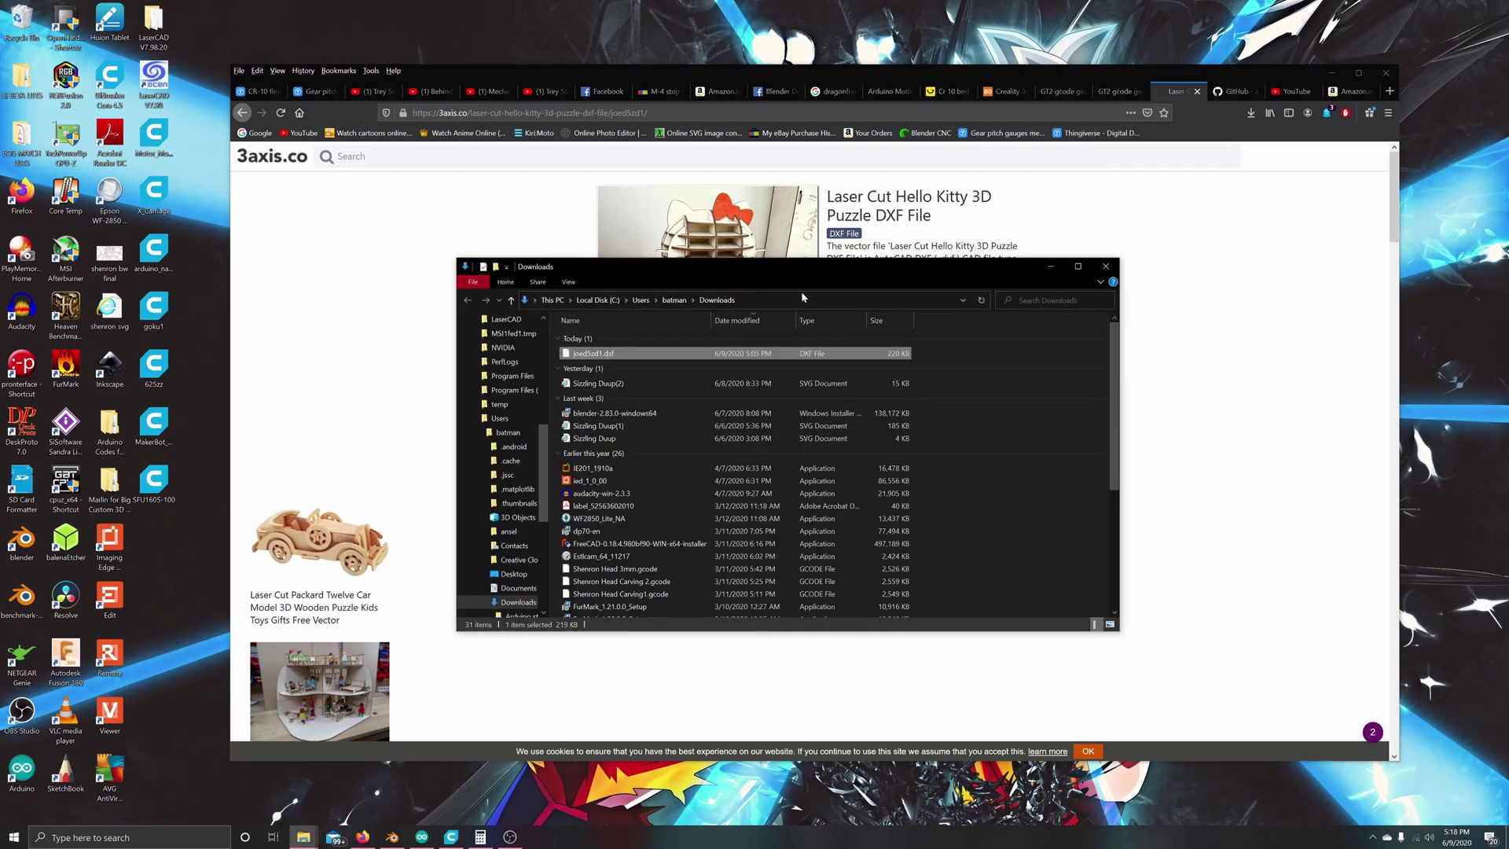
{"action": "right_click", "coordinate": [599, 360]}
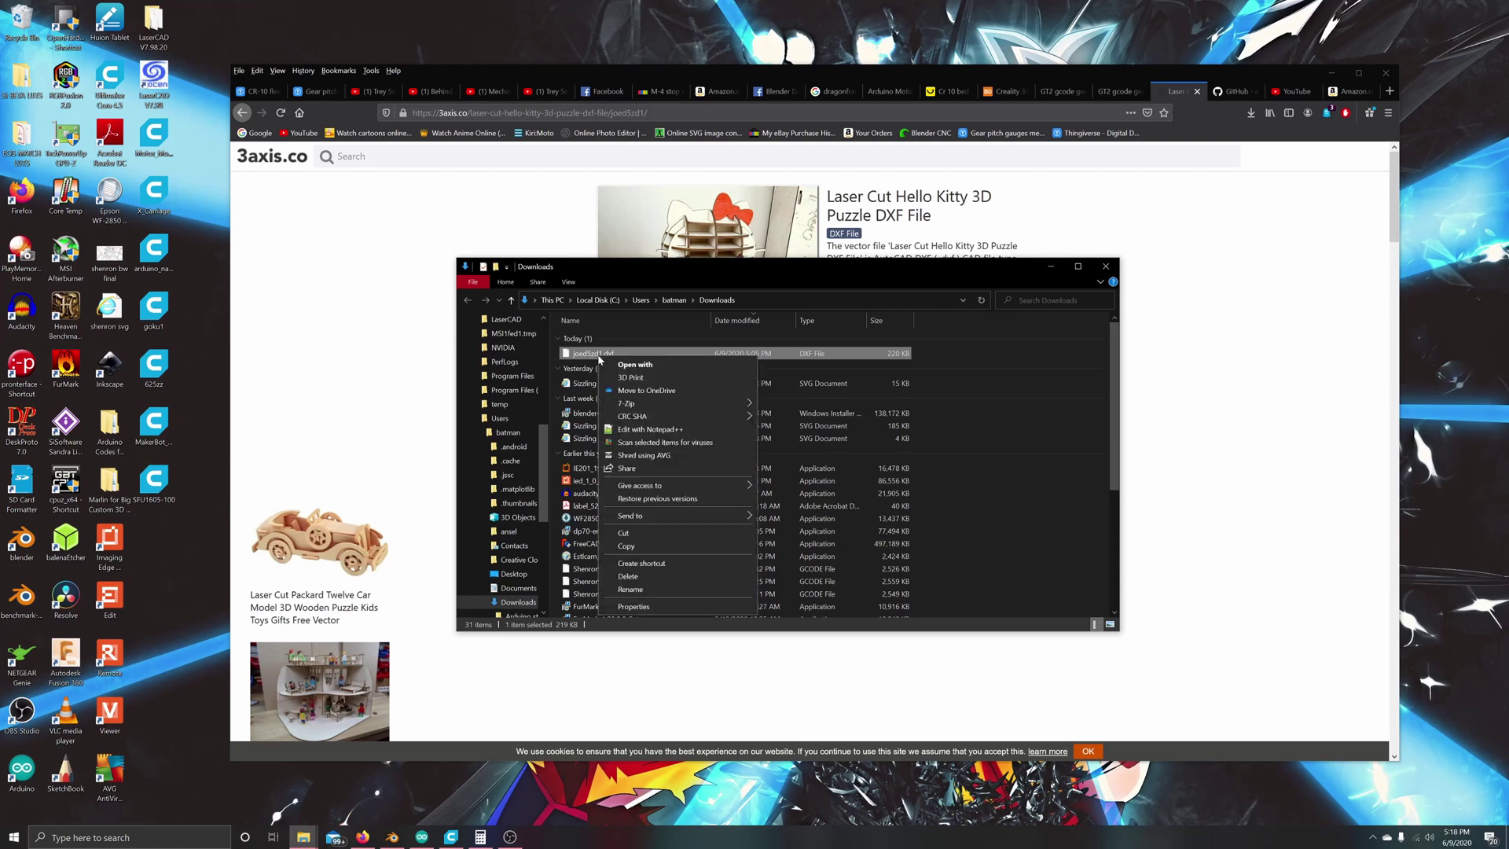
Step: Open joed5zd1.dxf in Notepad++ with Edit with Notepad++
{"action": "left_click", "coordinate": [647, 433]}
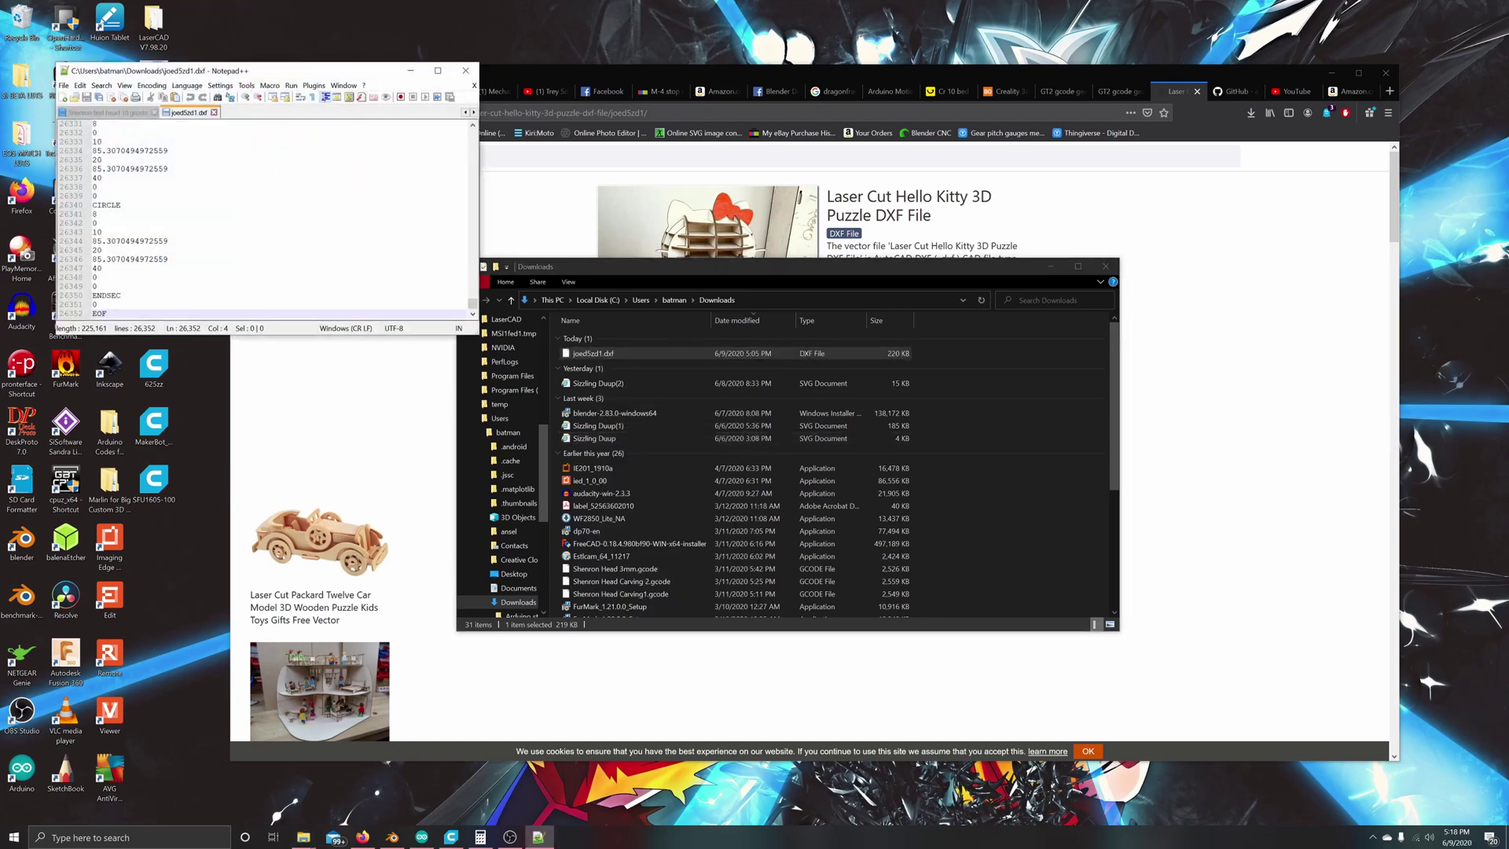
{"action": "right_click", "coordinate": [677, 354]}
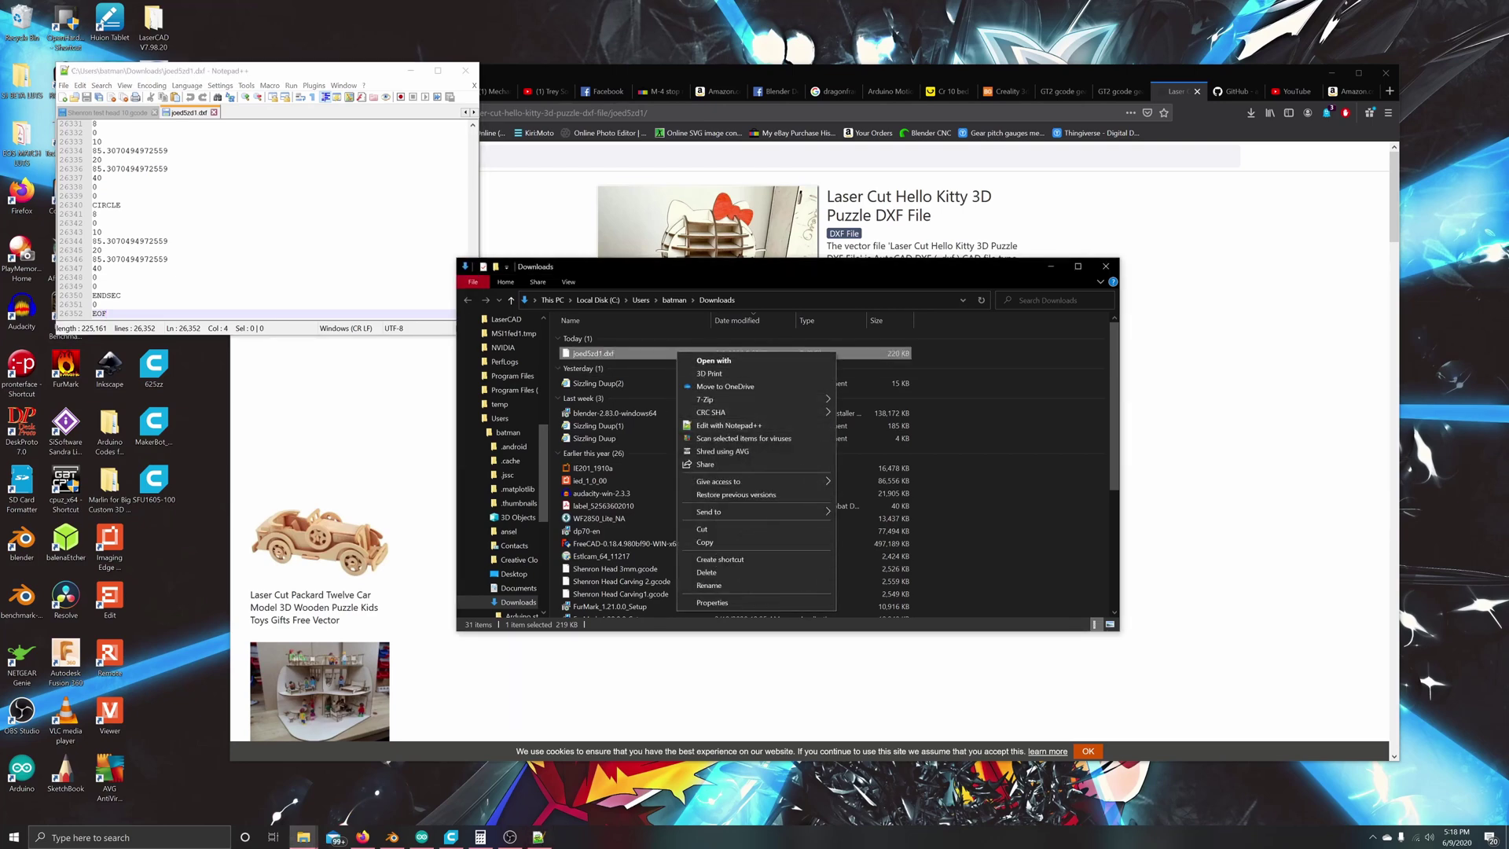
{"action": "left_click", "coordinate": [729, 425]}
Step: Replace the file's entire text with the pasted 26,194-line gear DXF, save, and close Notepad++
{"action": "right_click", "coordinate": [281, 190]}
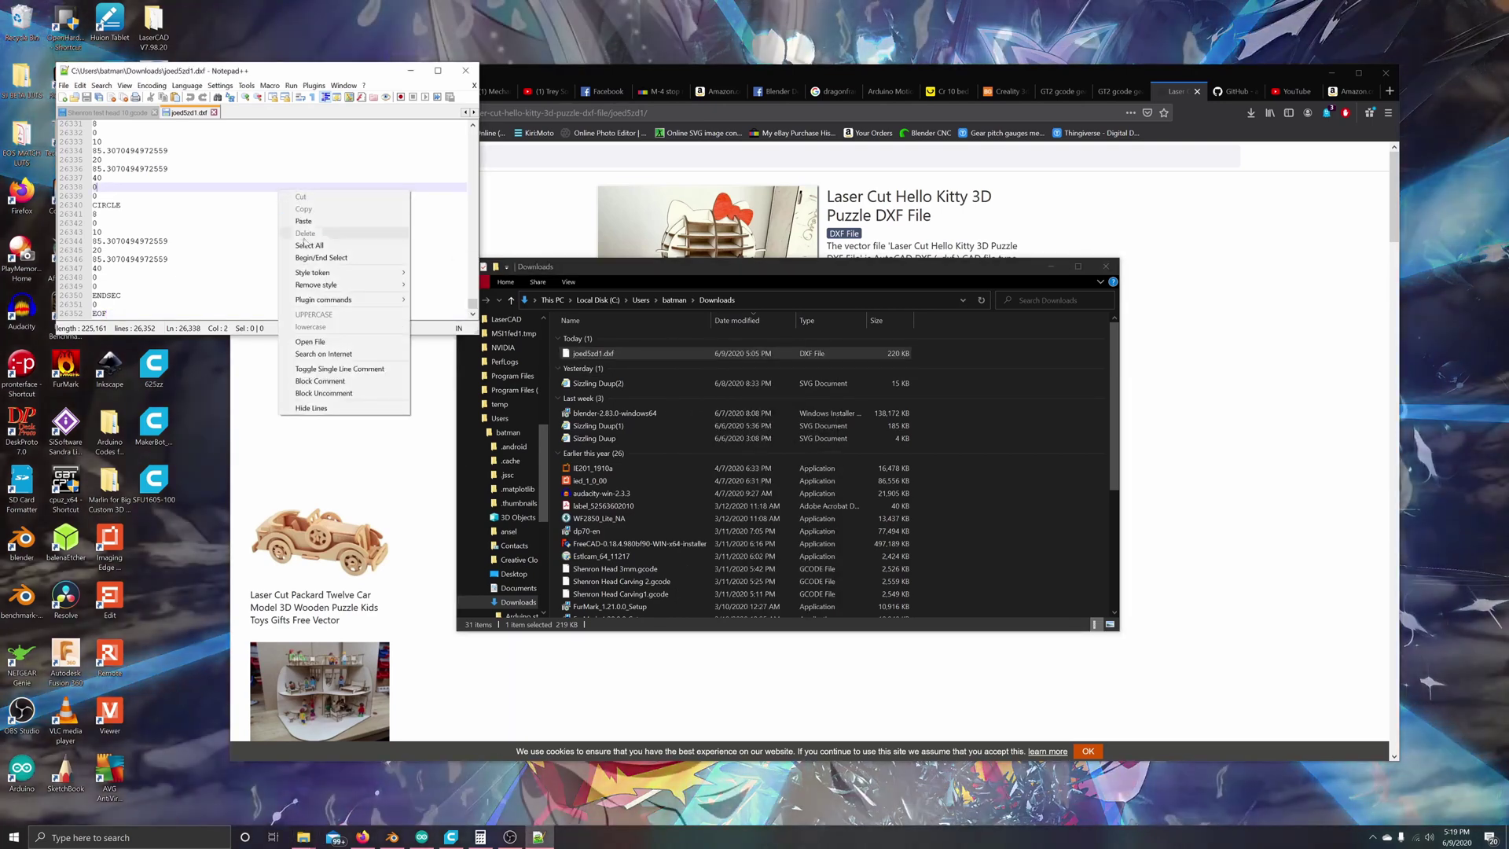
{"action": "left_click", "coordinate": [320, 246]}
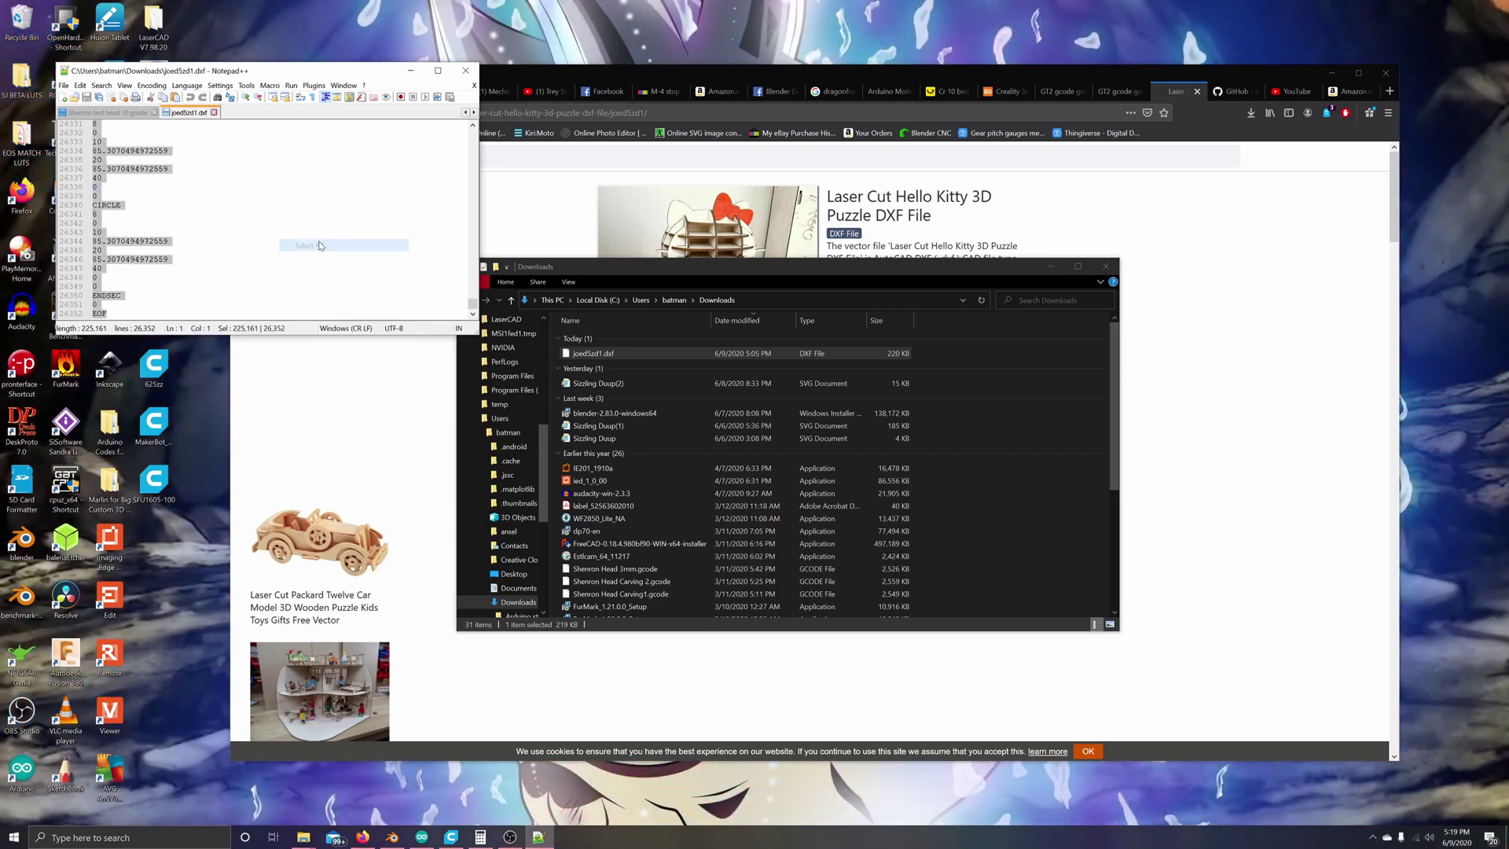
{"action": "right_click", "coordinate": [320, 246]}
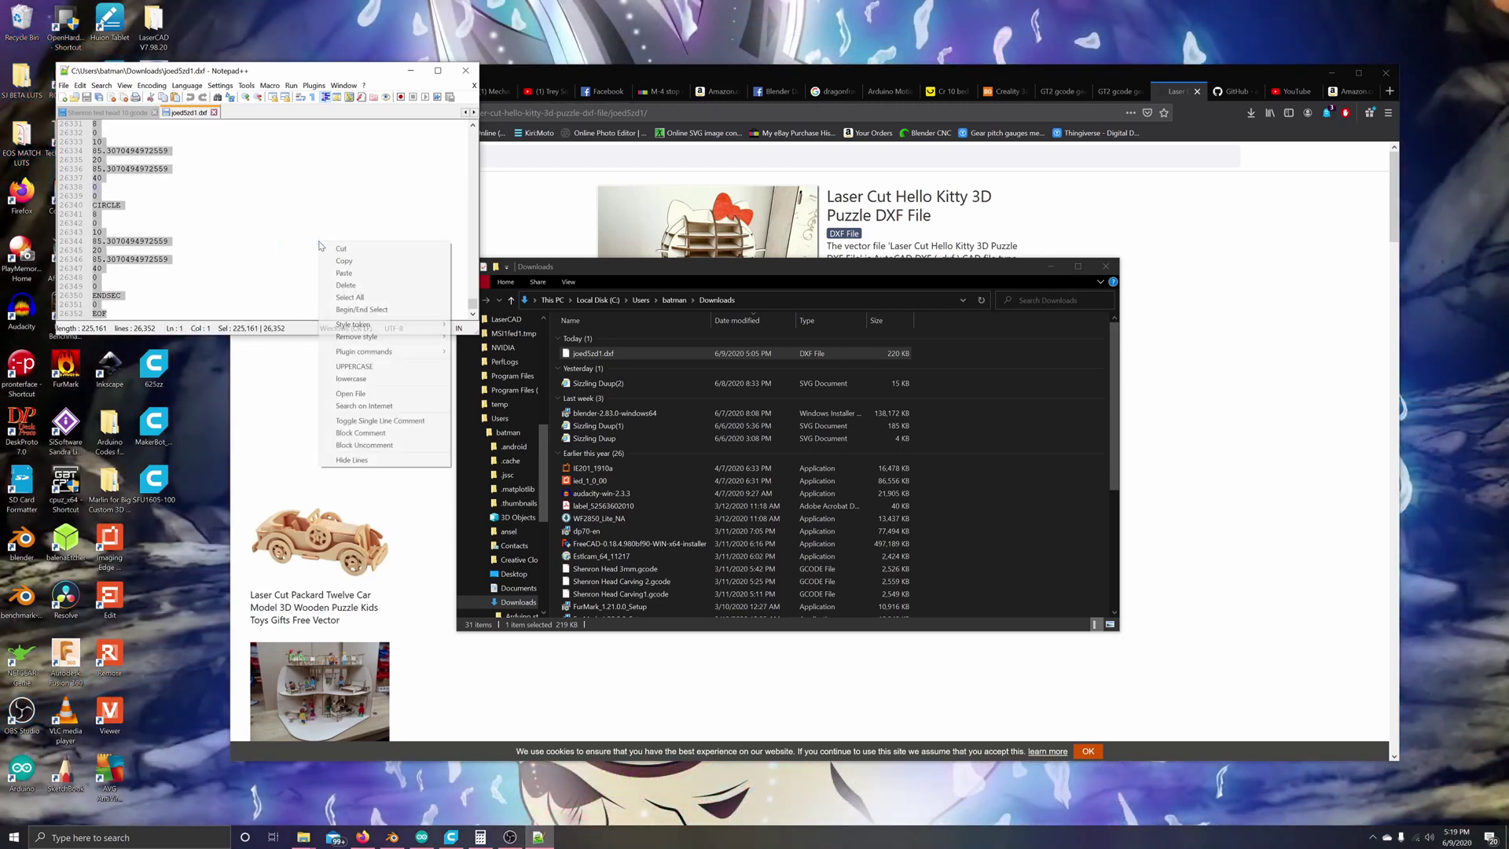
{"action": "left_click", "coordinate": [349, 285]}
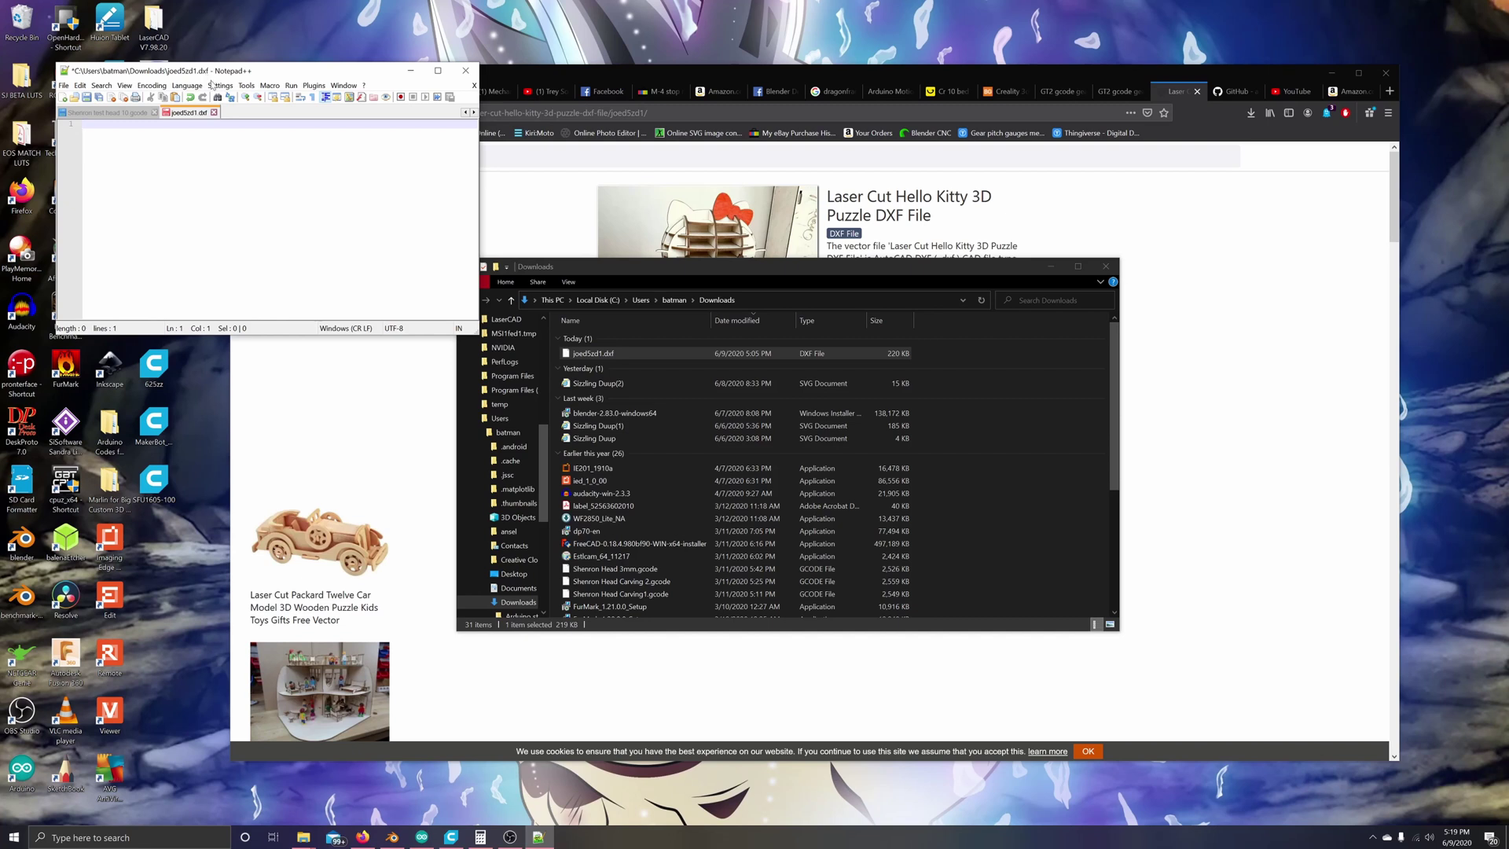
{"action": "right_click", "coordinate": [228, 194]}
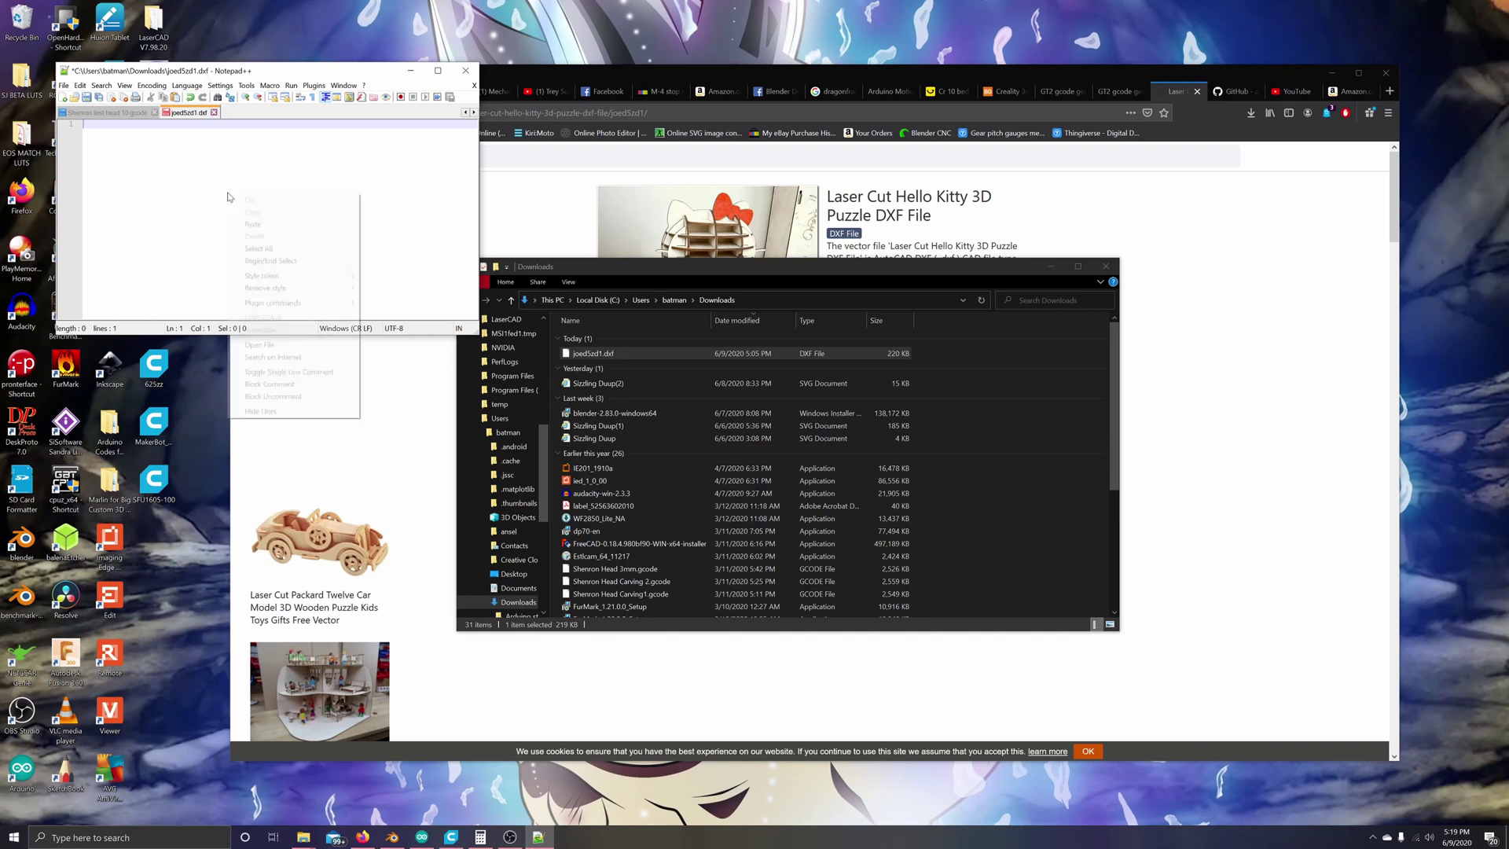
{"action": "left_click", "coordinate": [272, 227]}
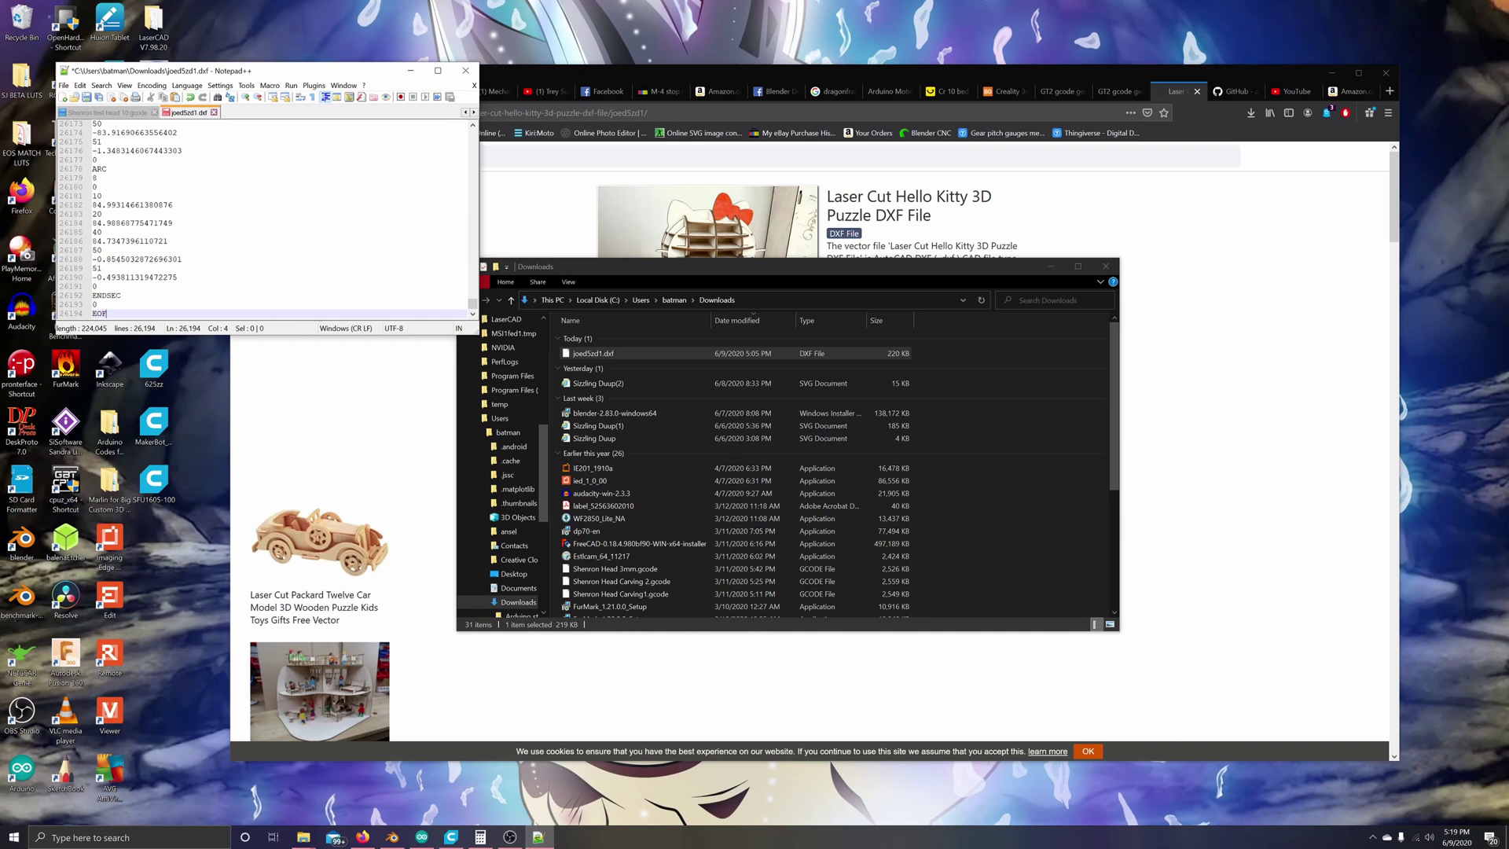
{"action": "left_click", "coordinate": [88, 98]}
{"action": "left_click", "coordinate": [466, 70]}
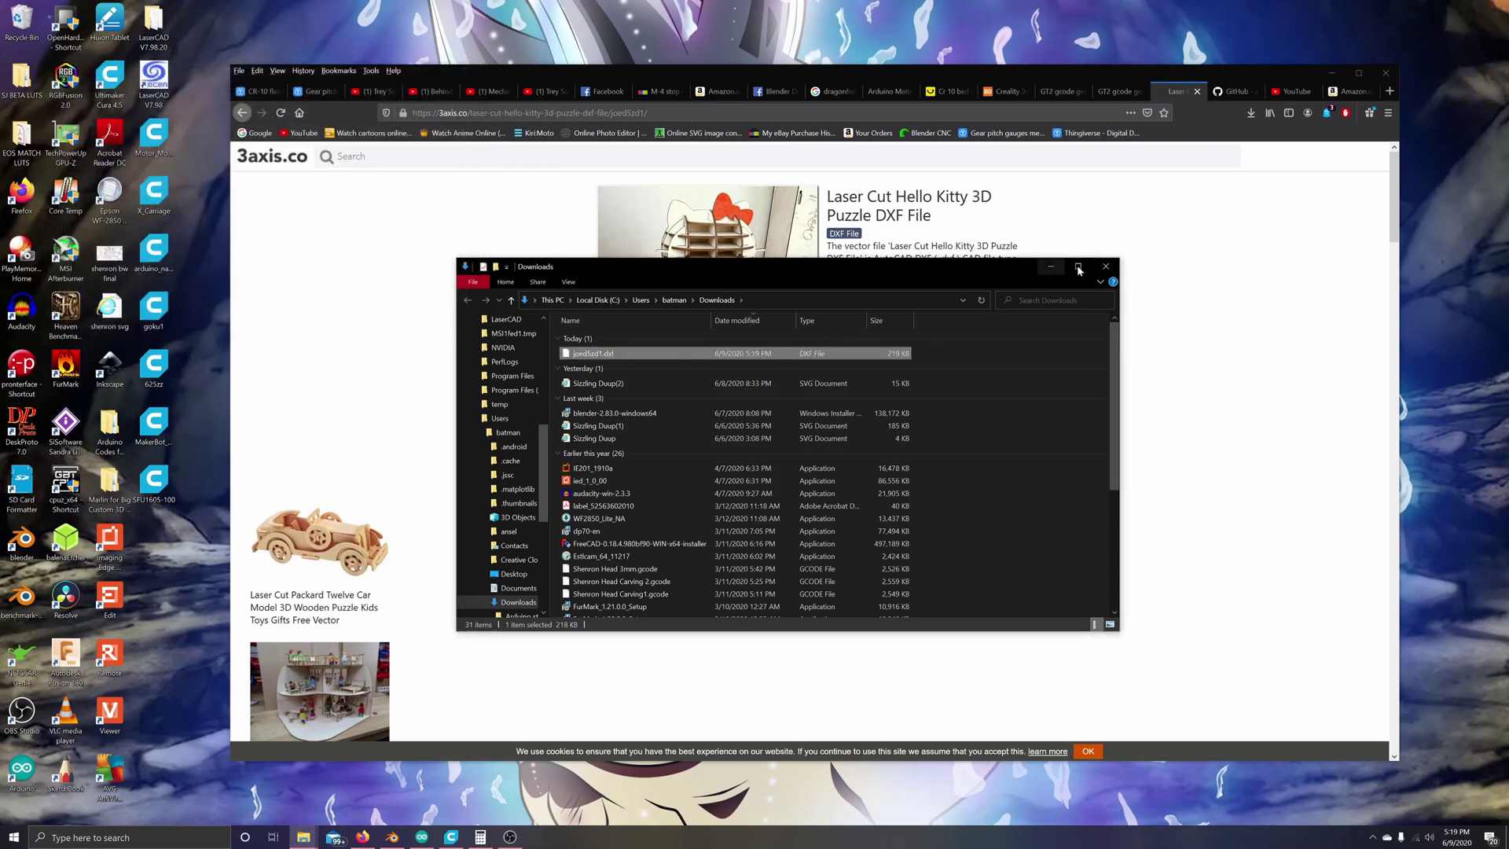
Step: Close Explorer and launch LaserCAD on a blank drawing, resizing the window and widening the control panel
{"action": "left_click", "coordinate": [1102, 268]}
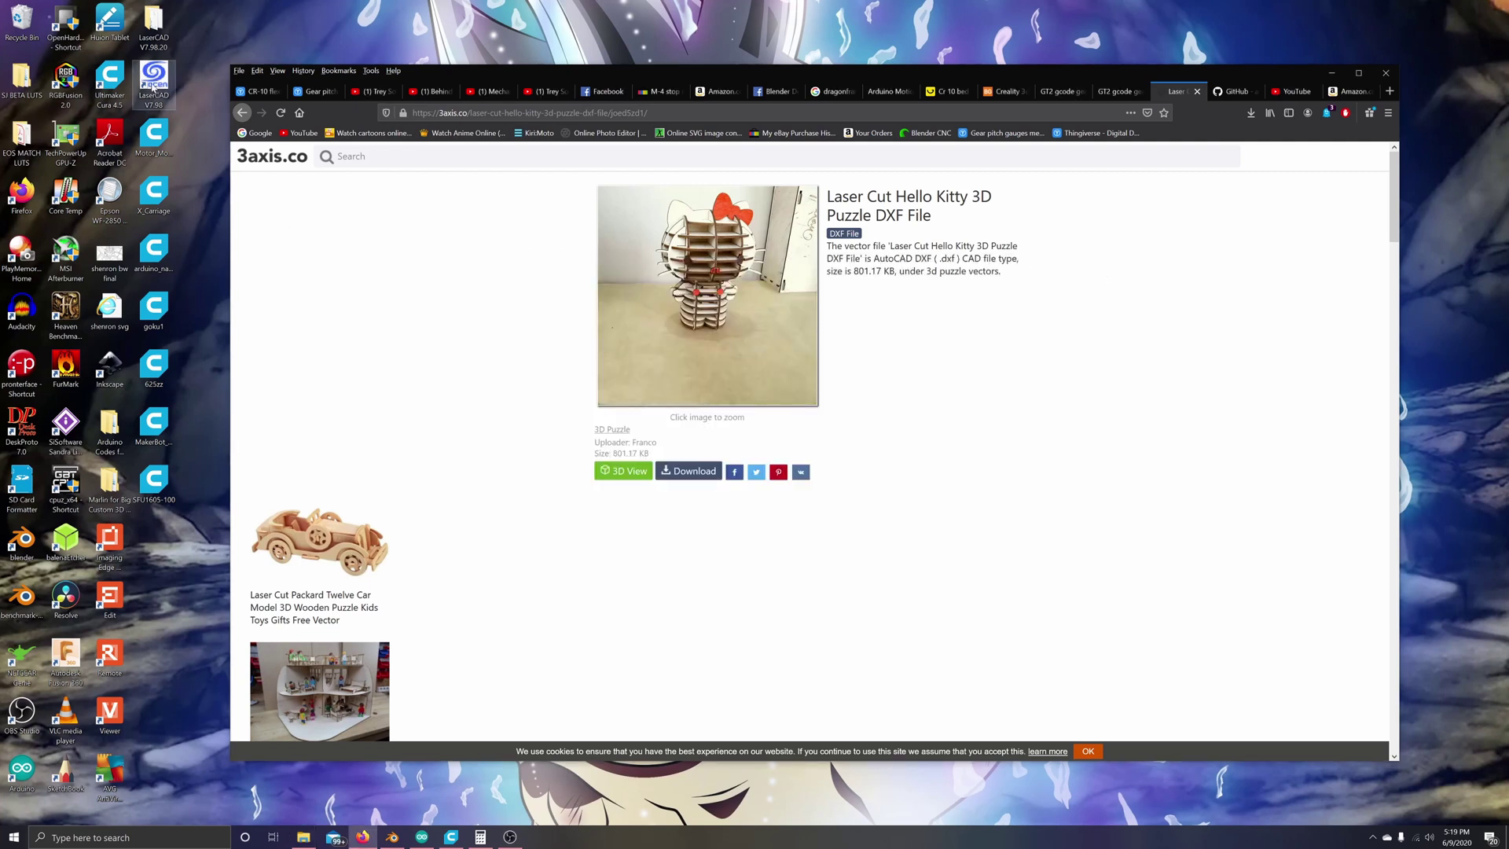
{"action": "double_click", "coordinate": [154, 82]}
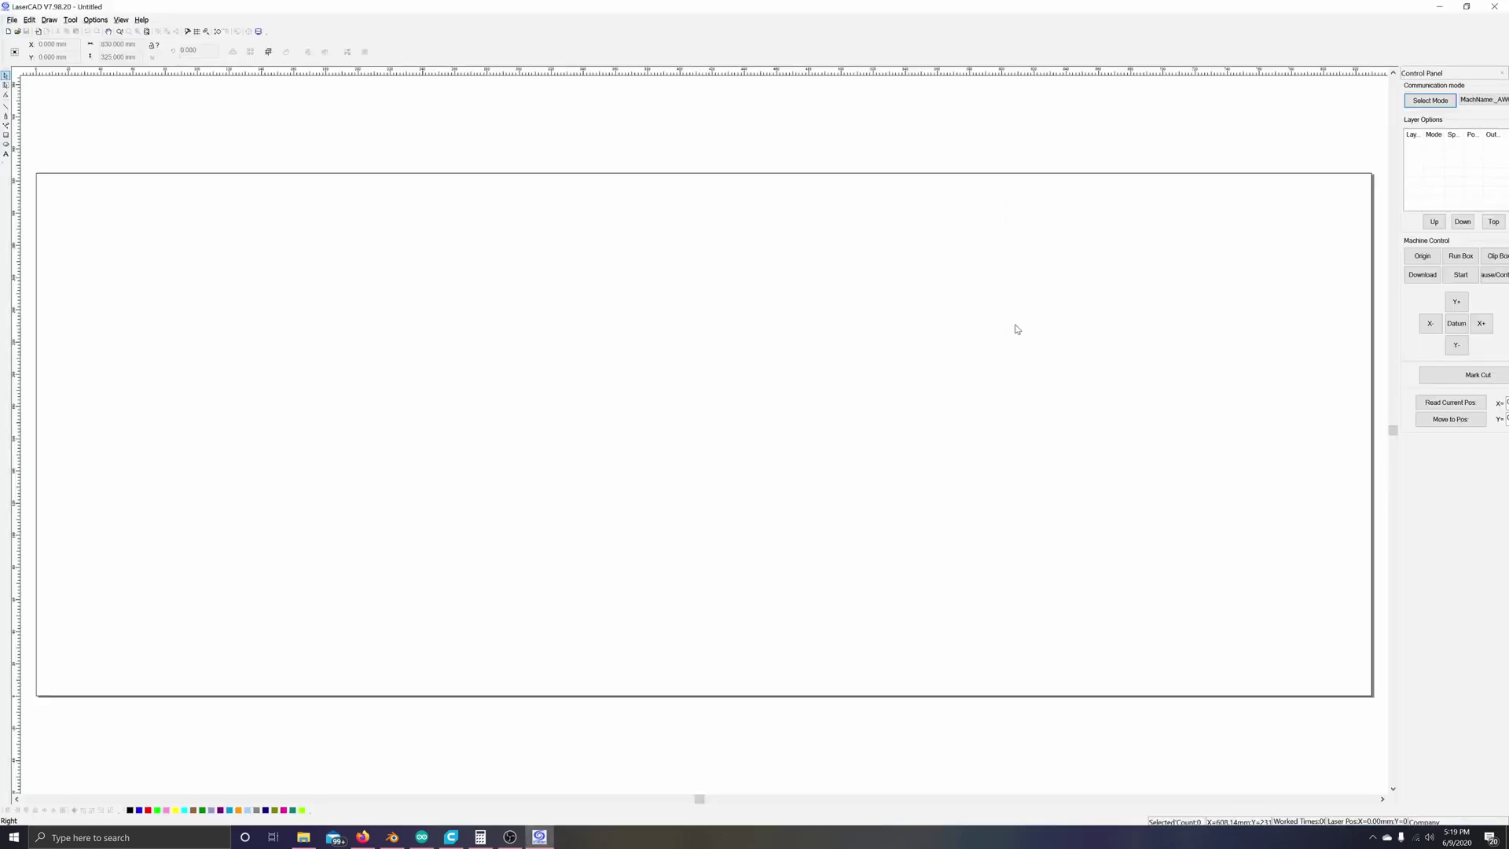
{"action": "left_click_drag", "start_coordinate": [1370, 10], "coordinate": [1145, 155]}
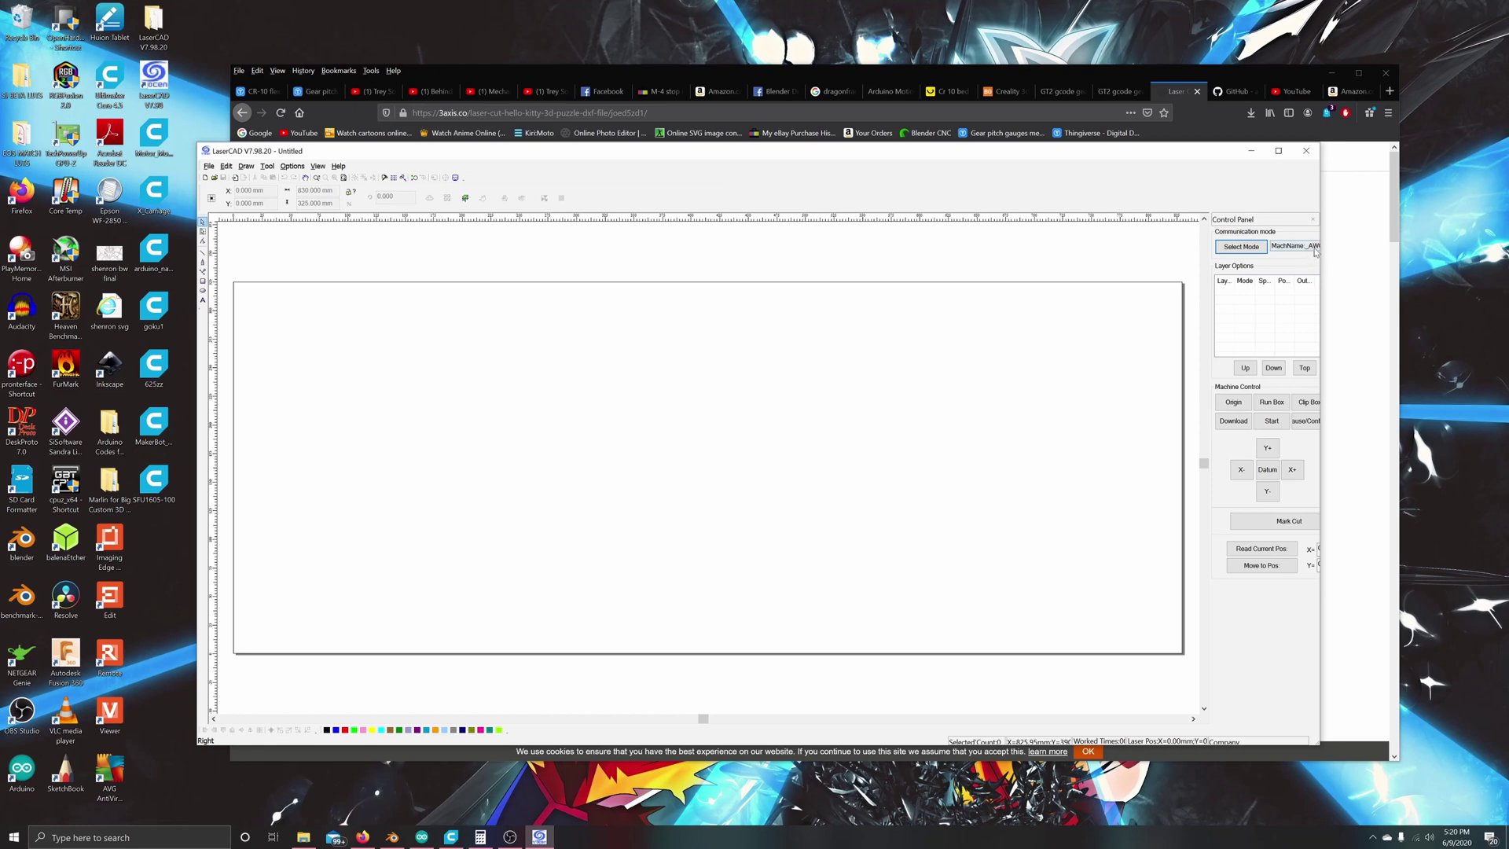
{"action": "left_click_drag", "start_coordinate": [1321, 250], "coordinate": [1341, 251]}
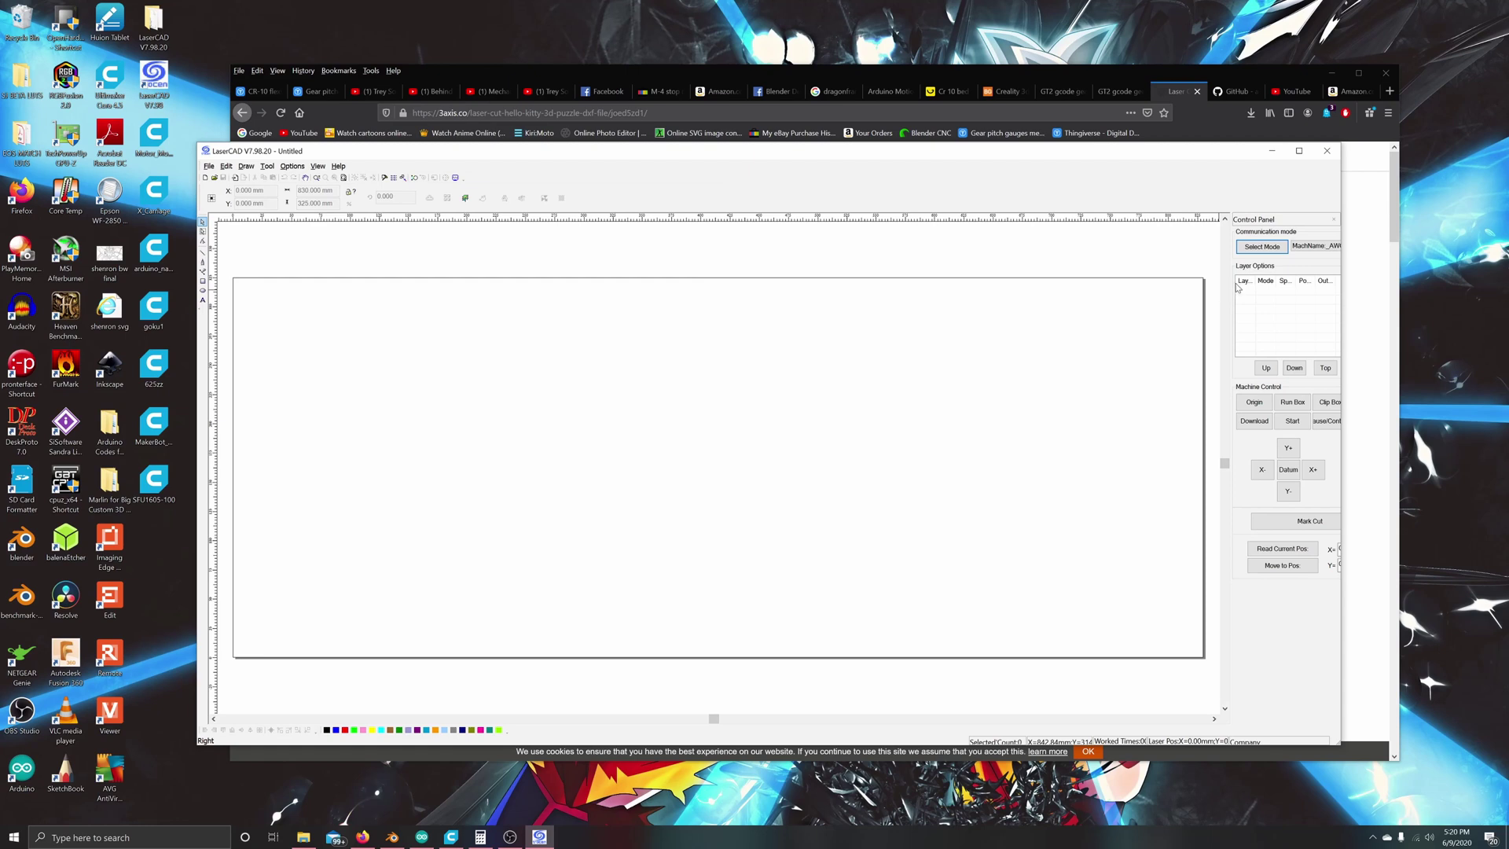
{"action": "left_click_drag", "start_coordinate": [1226, 266], "coordinate": [1195, 275]}
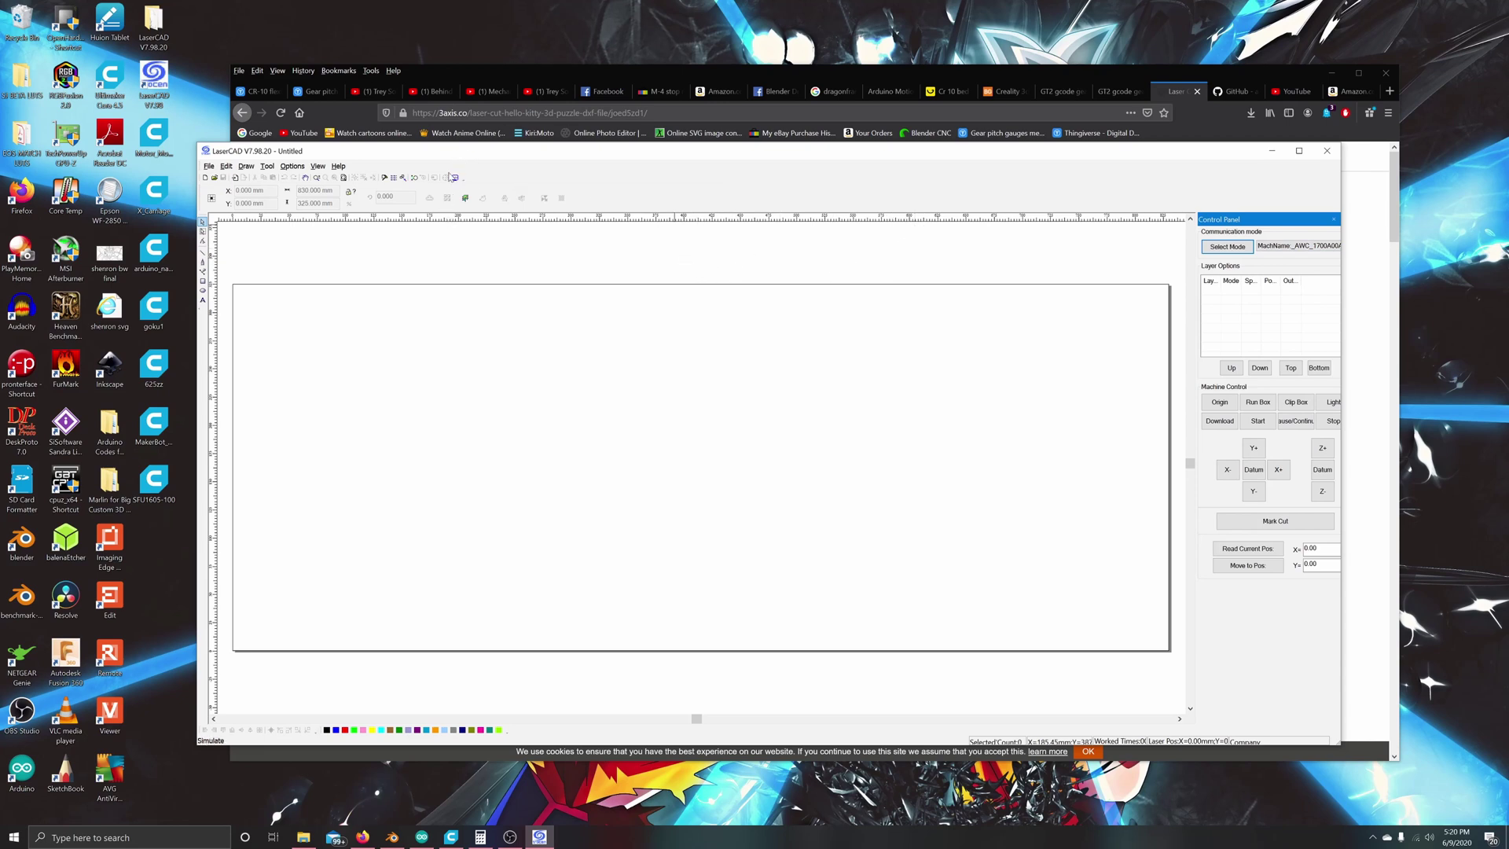
Step: Import joed5zd1.dxf from Downloads as a DXF file, placing the two concentric gear circles on a Cut layer
{"action": "left_click", "coordinate": [209, 167]}
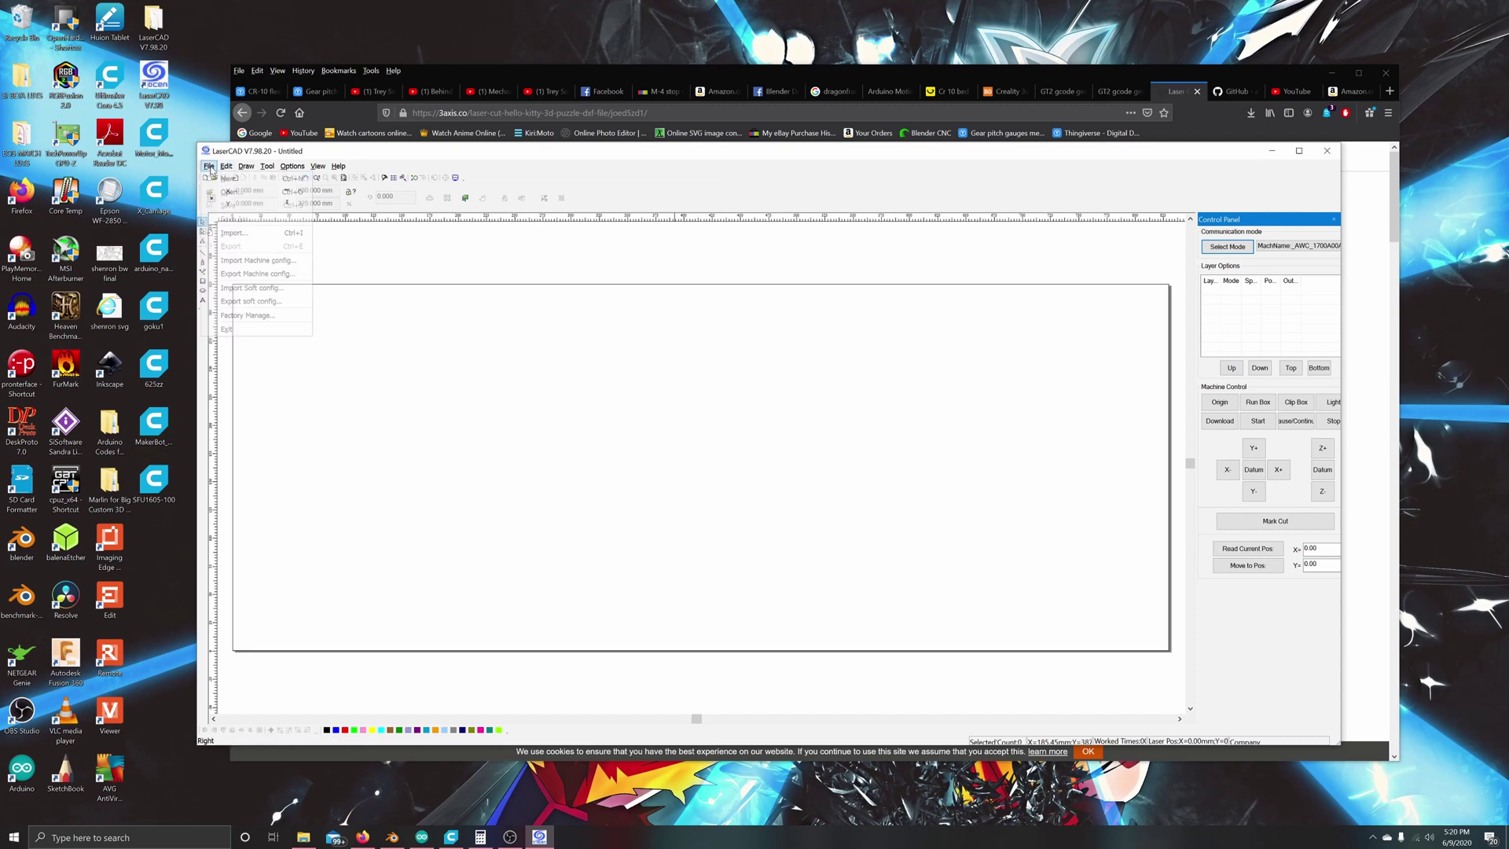
{"action": "left_click", "coordinate": [264, 238]}
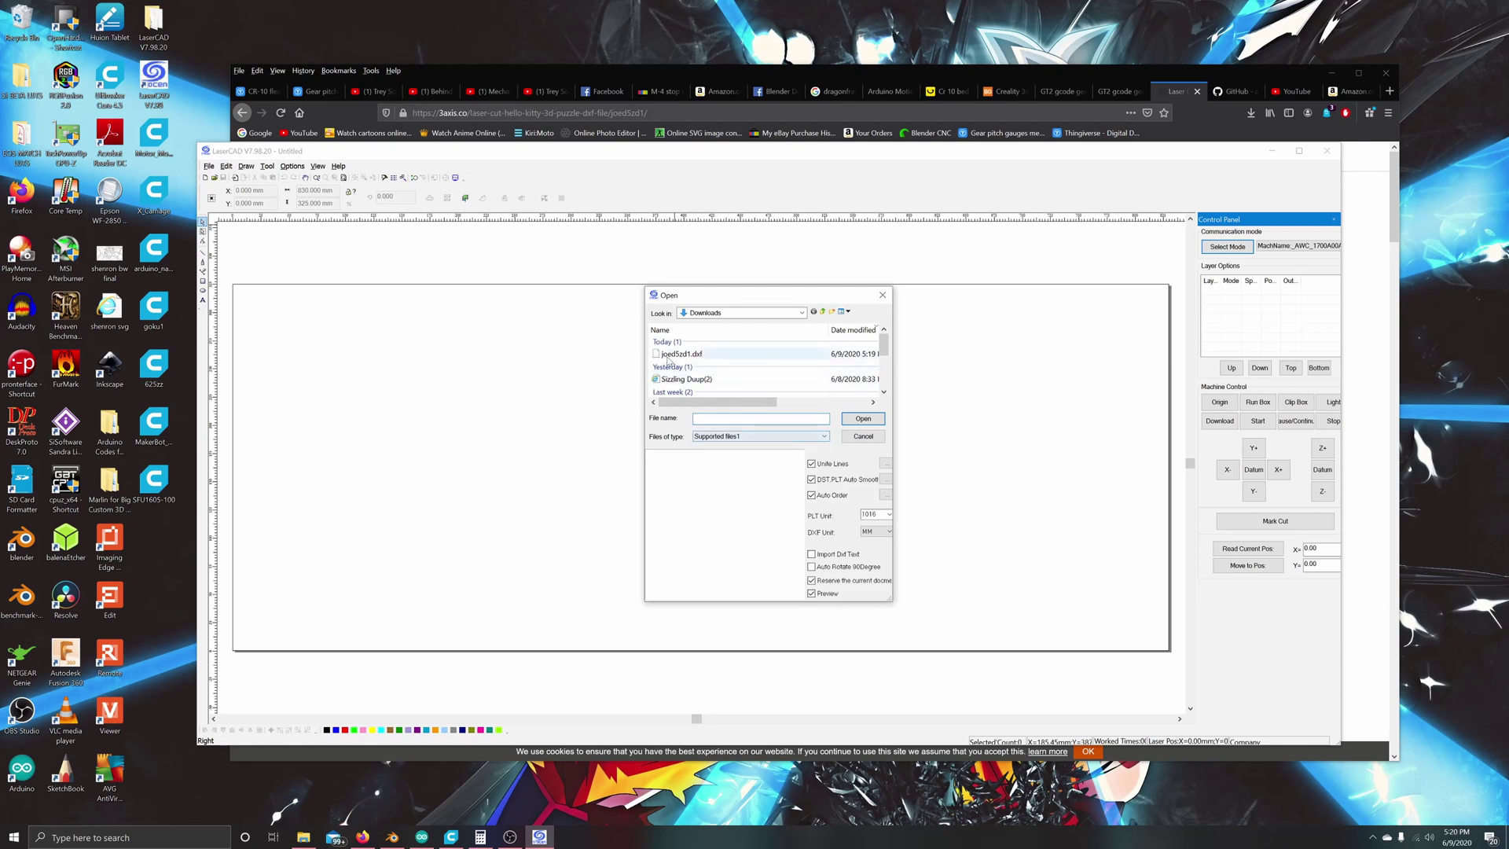
{"action": "left_click", "coordinate": [736, 314]}
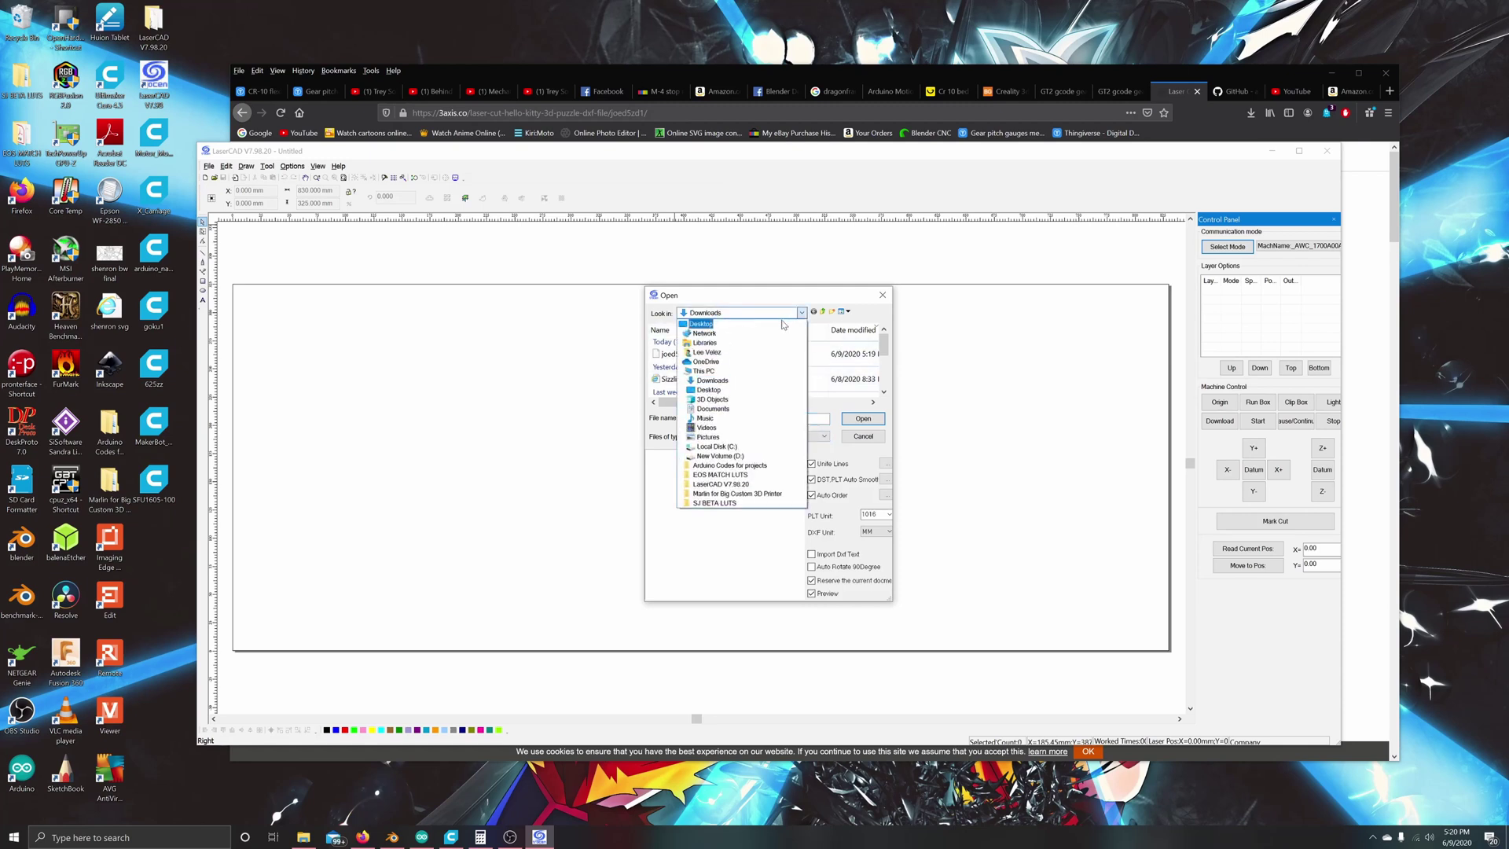
{"action": "left_click", "coordinate": [753, 382]}
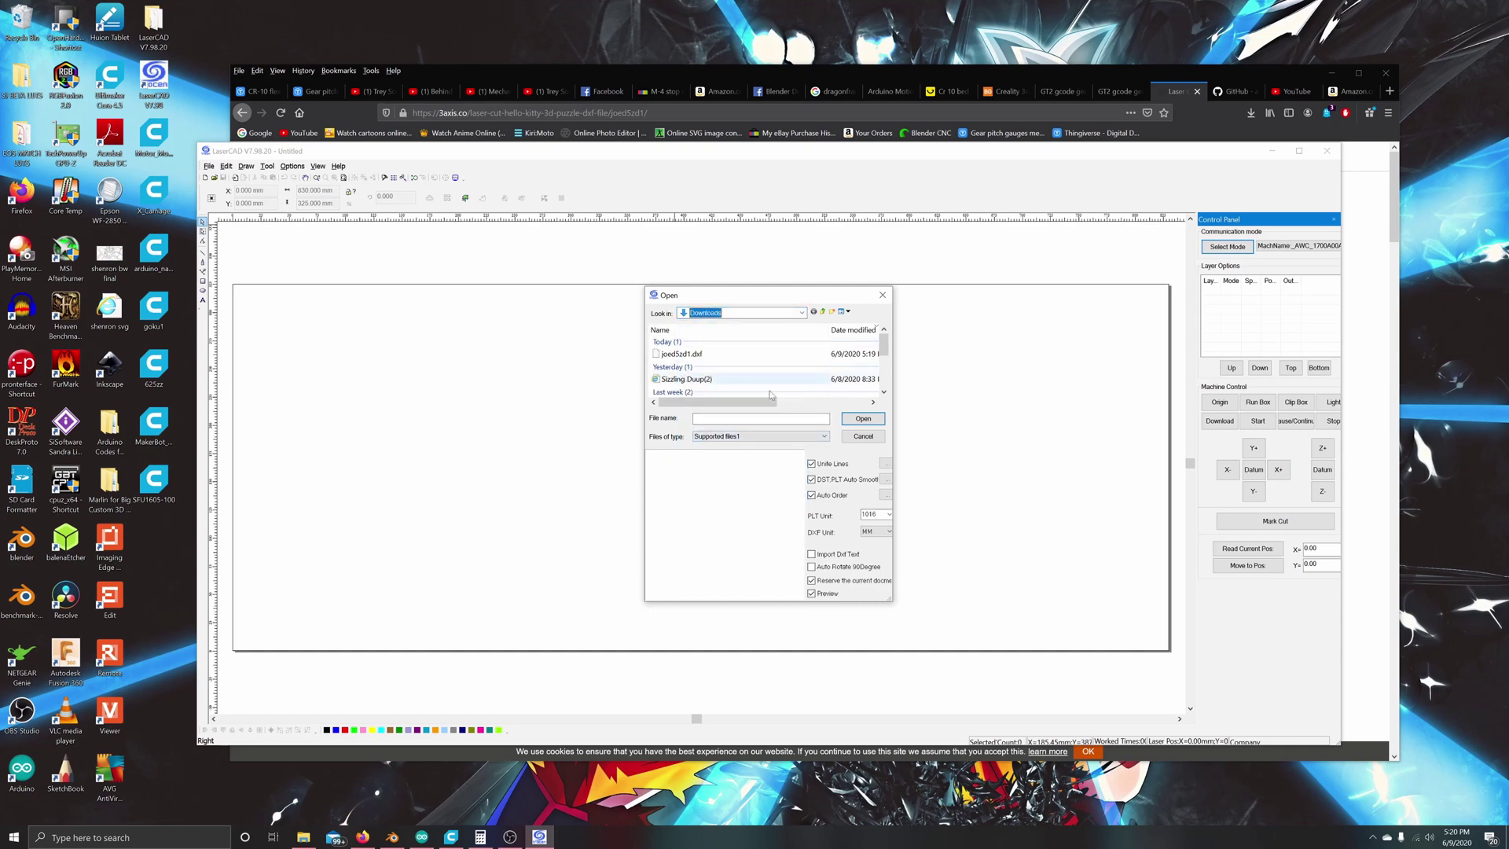
{"action": "left_click", "coordinate": [825, 438]}
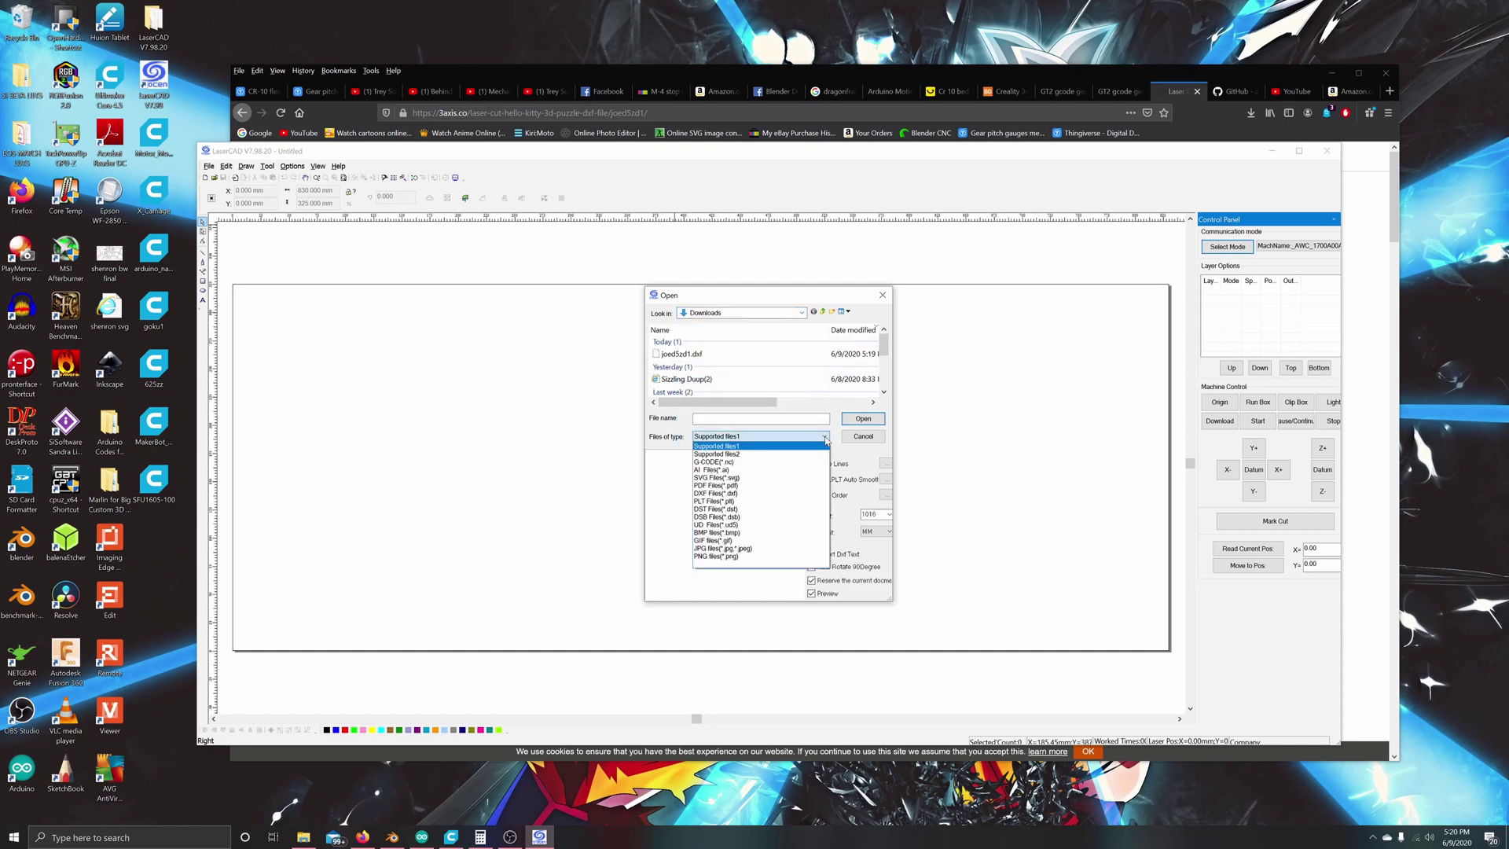
{"action": "left_click", "coordinate": [717, 494]}
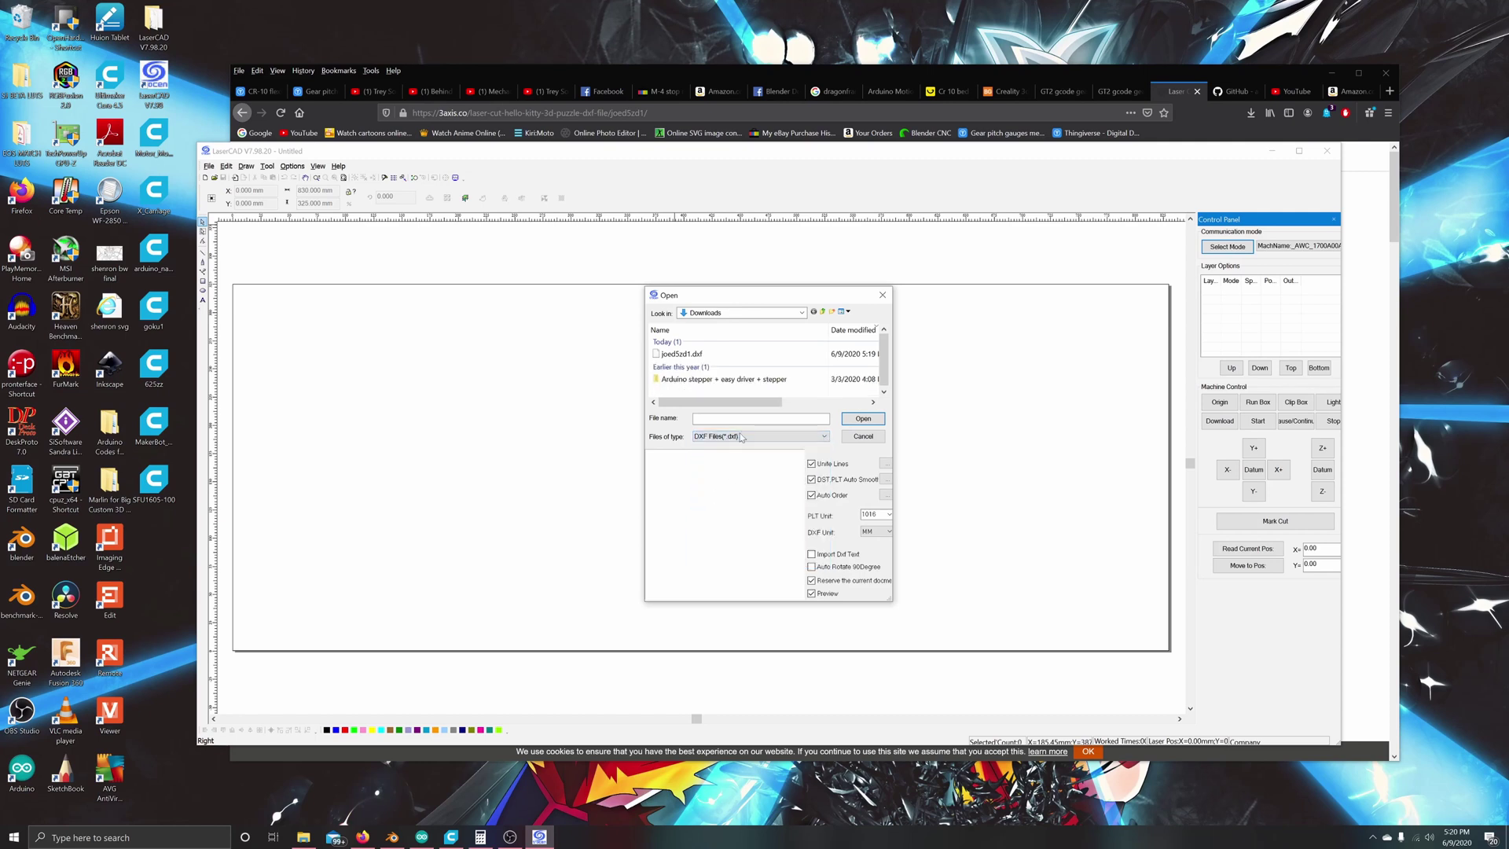
{"action": "left_click", "coordinate": [681, 354]}
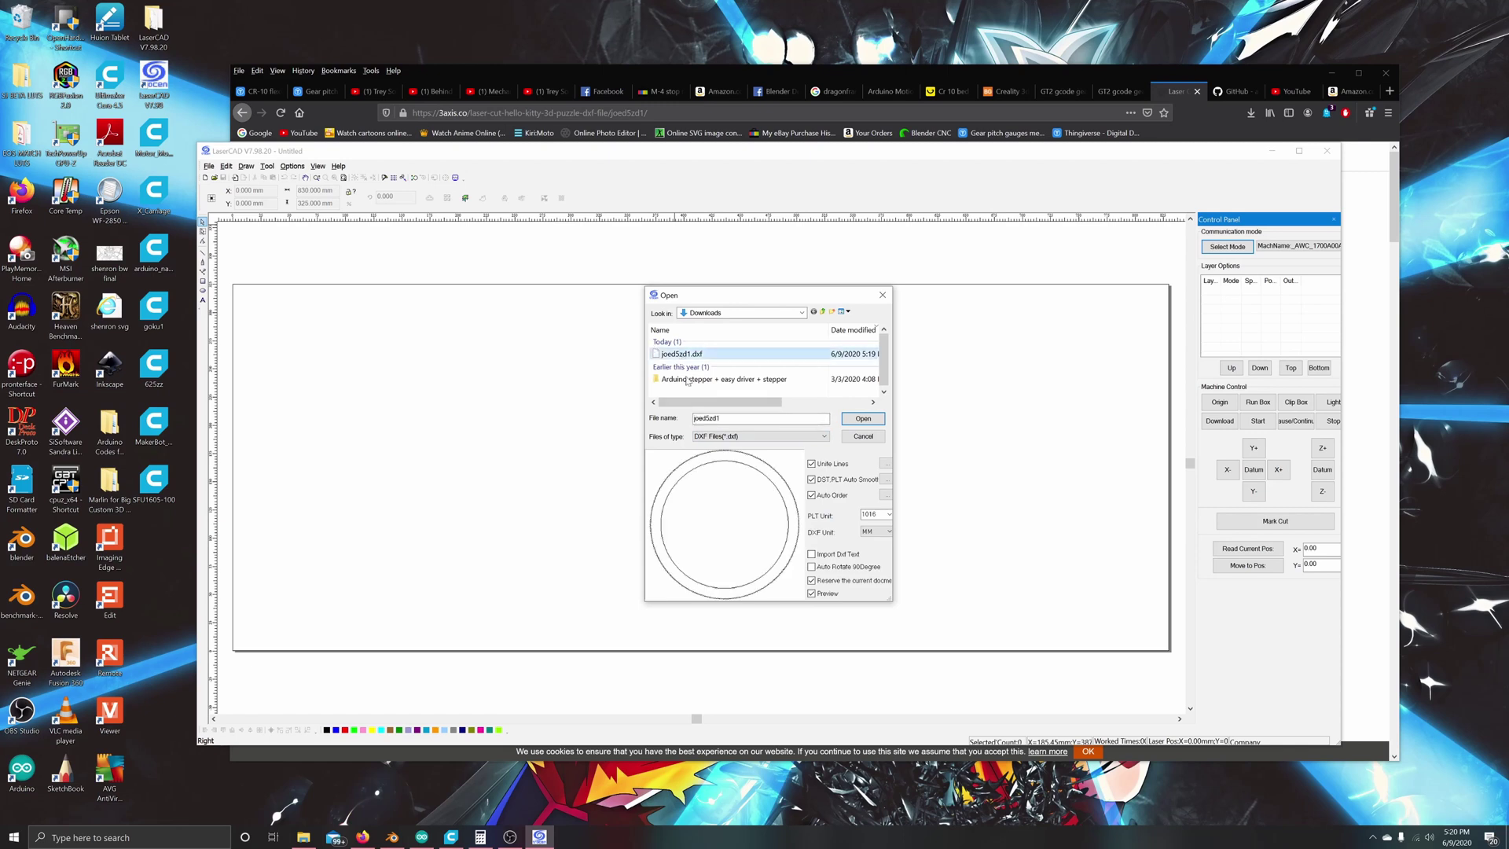
{"action": "left_click", "coordinate": [866, 419]}
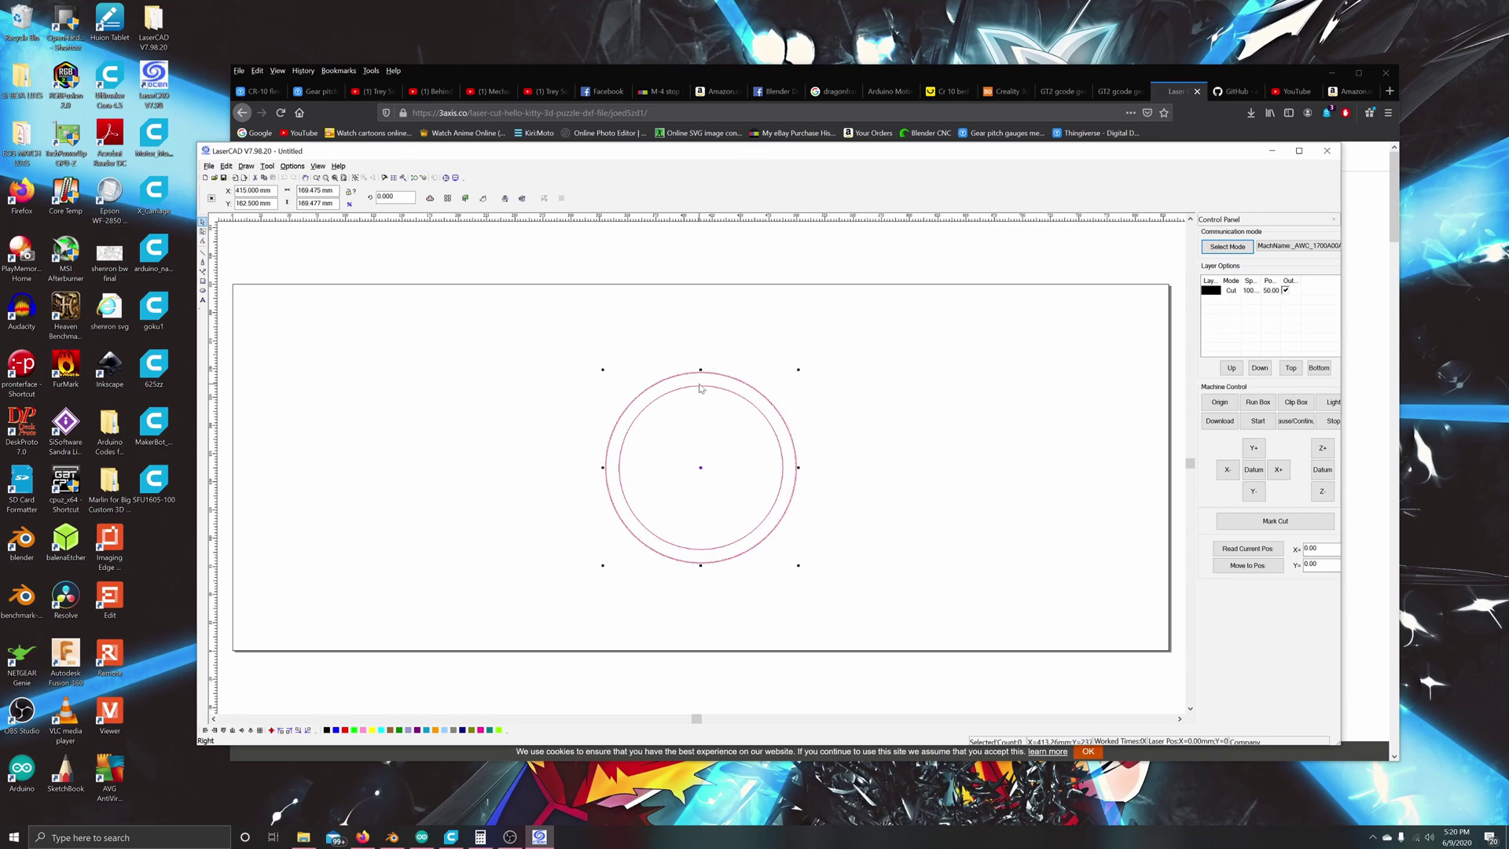
{"action": "scroll", "coordinate": [719, 517], "scroll_direction": "up", "scroll_amount": 3}
{"action": "scroll", "coordinate": [729, 496], "scroll_direction": "down", "scroll_amount": 1}
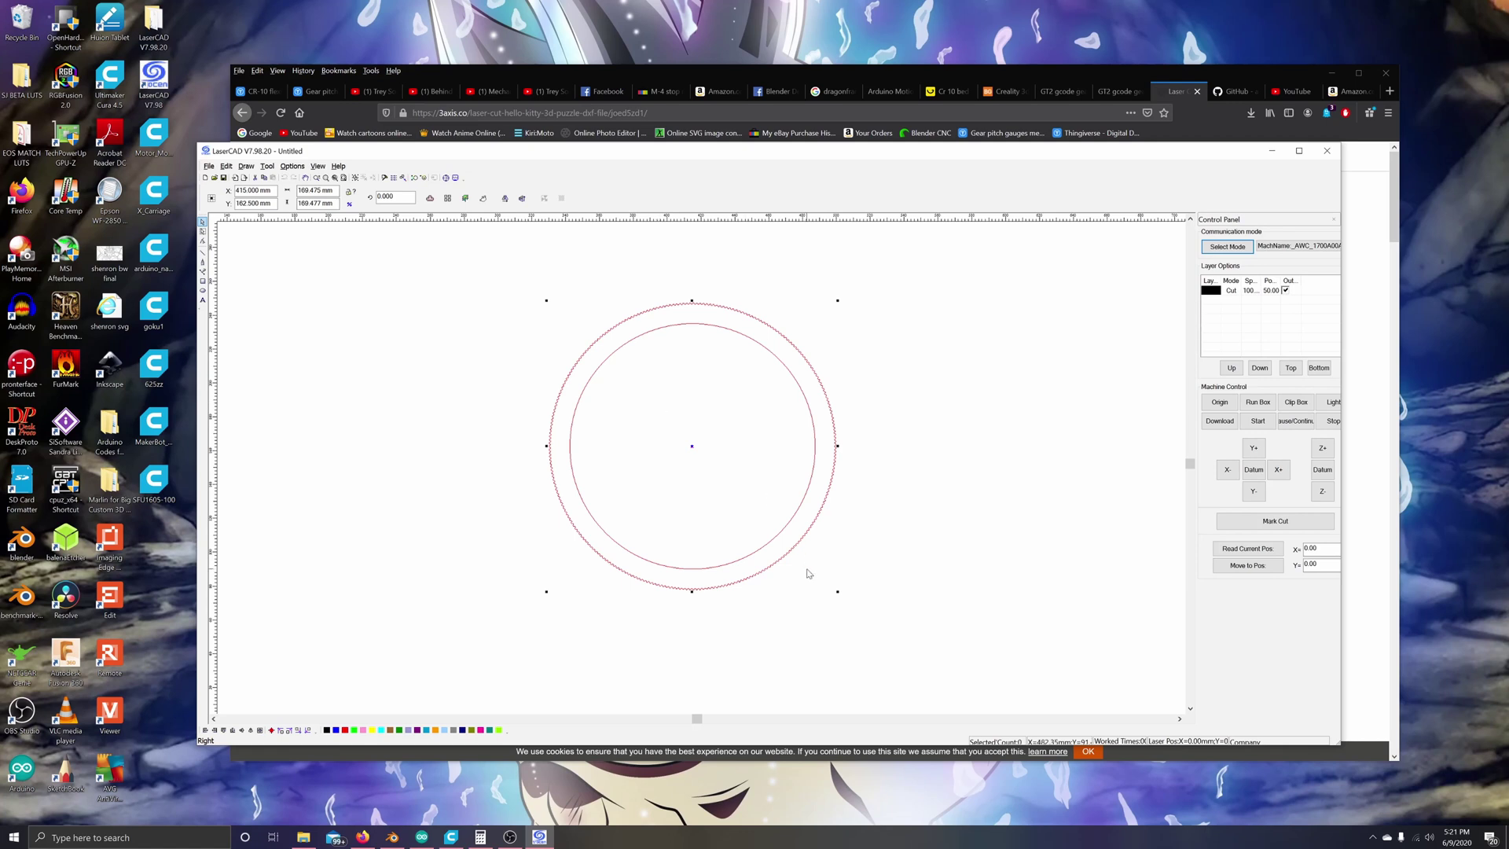
{"action": "scroll", "coordinate": [829, 591], "scroll_direction": "down", "scroll_amount": 2}
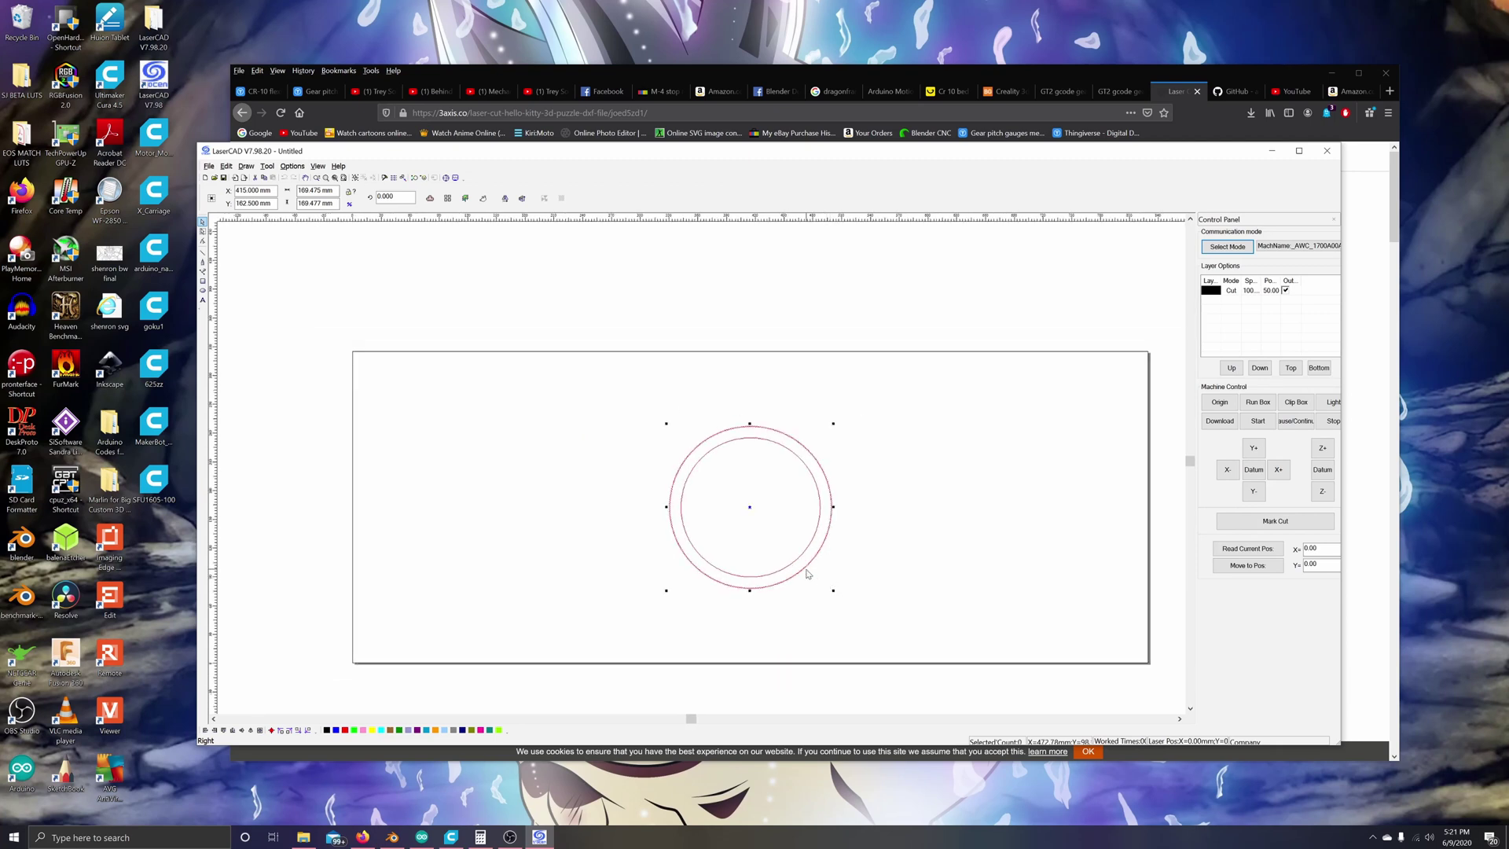
{"action": "scroll", "coordinate": [899, 592], "scroll_direction": "down", "scroll_amount": 2}
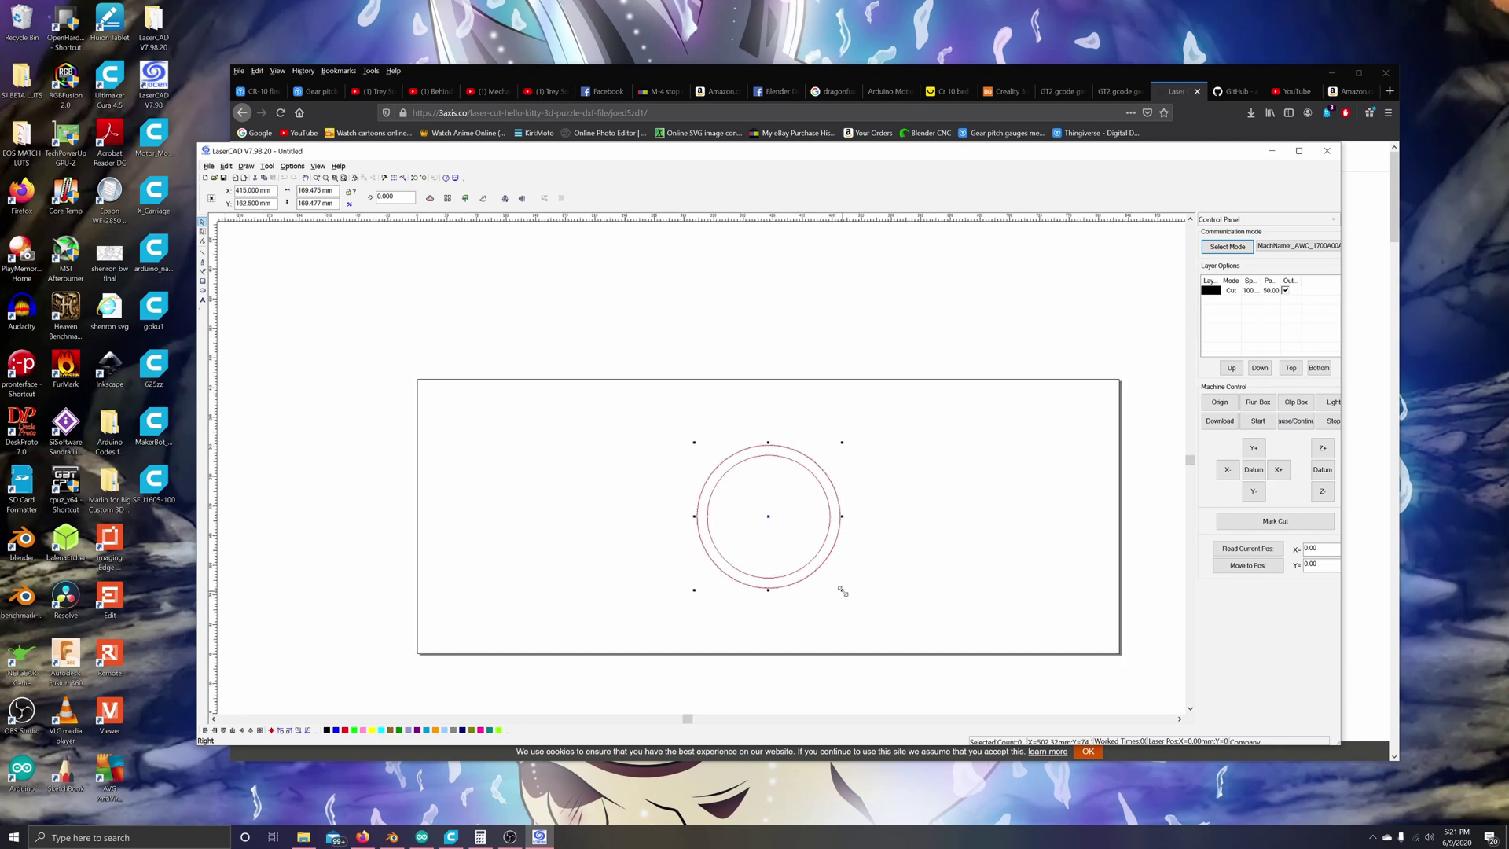
{"action": "left_click_drag", "start_coordinate": [844, 594], "coordinate": [960, 711]}
{"action": "scroll", "coordinate": [943, 625], "scroll_direction": "down", "scroll_amount": 4}
{"action": "scroll", "coordinate": [951, 613], "scroll_direction": "up", "scroll_amount": 2}
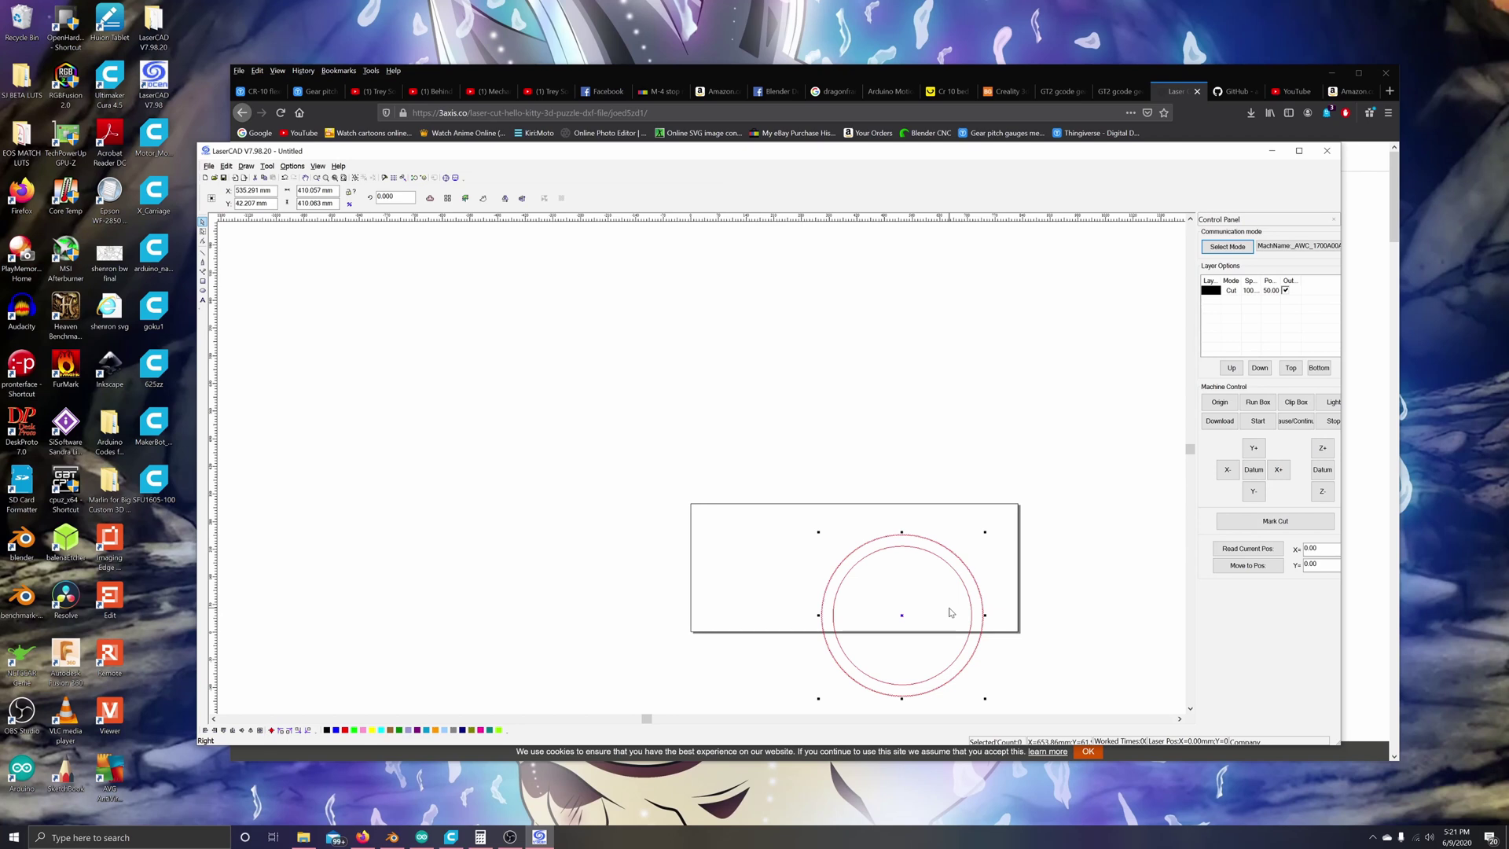
{"action": "key", "text": "ctrl+z"}
{"action": "scroll", "coordinate": [951, 612], "scroll_direction": "up", "scroll_amount": 3}
{"action": "scroll", "coordinate": [735, 515], "scroll_direction": "up", "scroll_amount": 2}
{"action": "scroll", "coordinate": [902, 602], "scroll_direction": "down", "scroll_amount": 3}
{"action": "scroll", "coordinate": [994, 664], "scroll_direction": "up", "scroll_amount": 3}
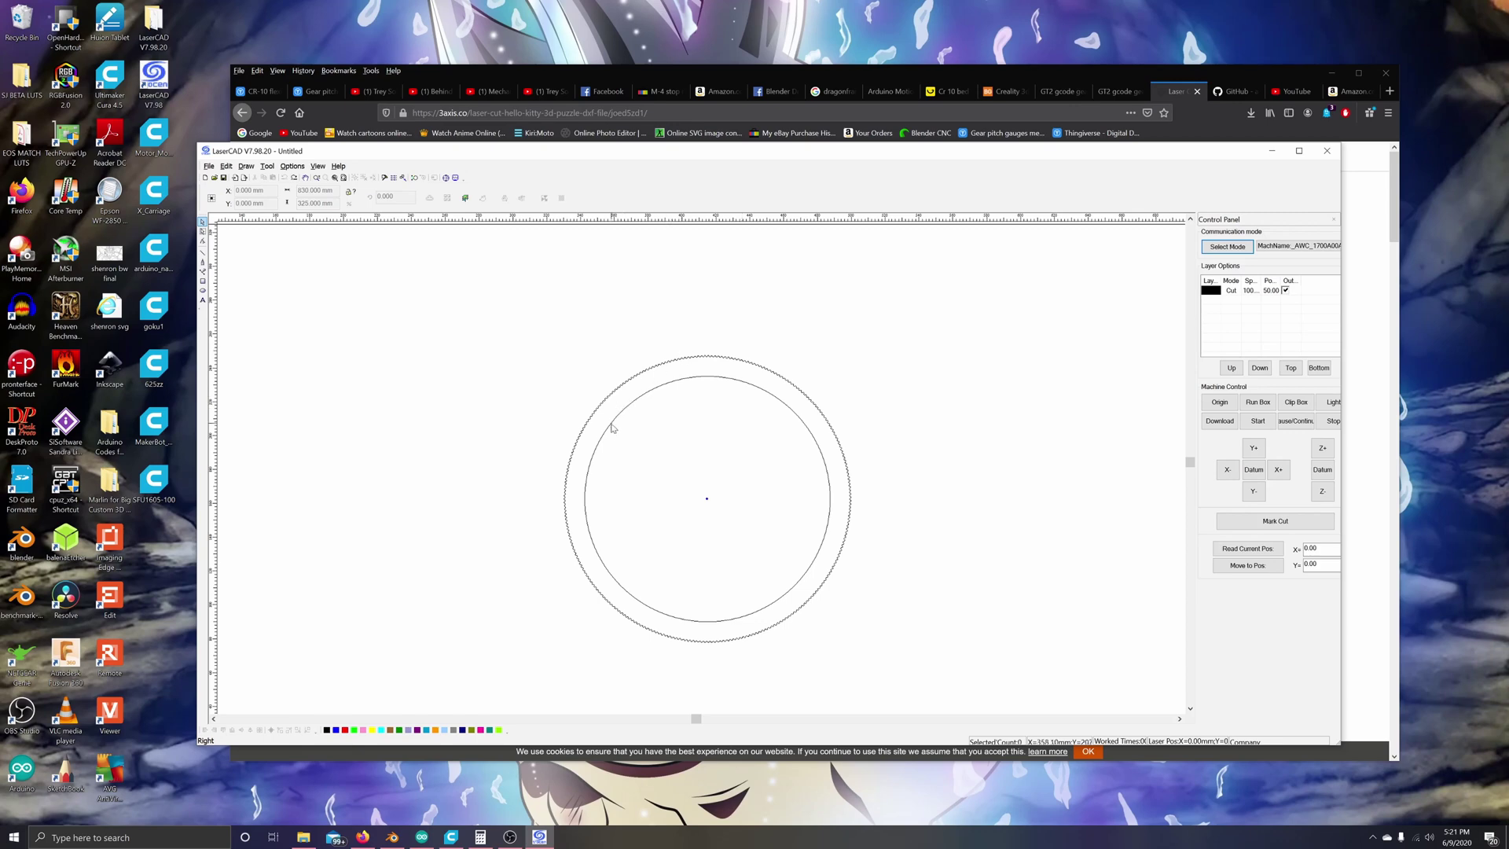
Step: Draw an ellipse and size it to 170 mm width and 170 mm height
{"action": "left_click", "coordinate": [203, 290]}
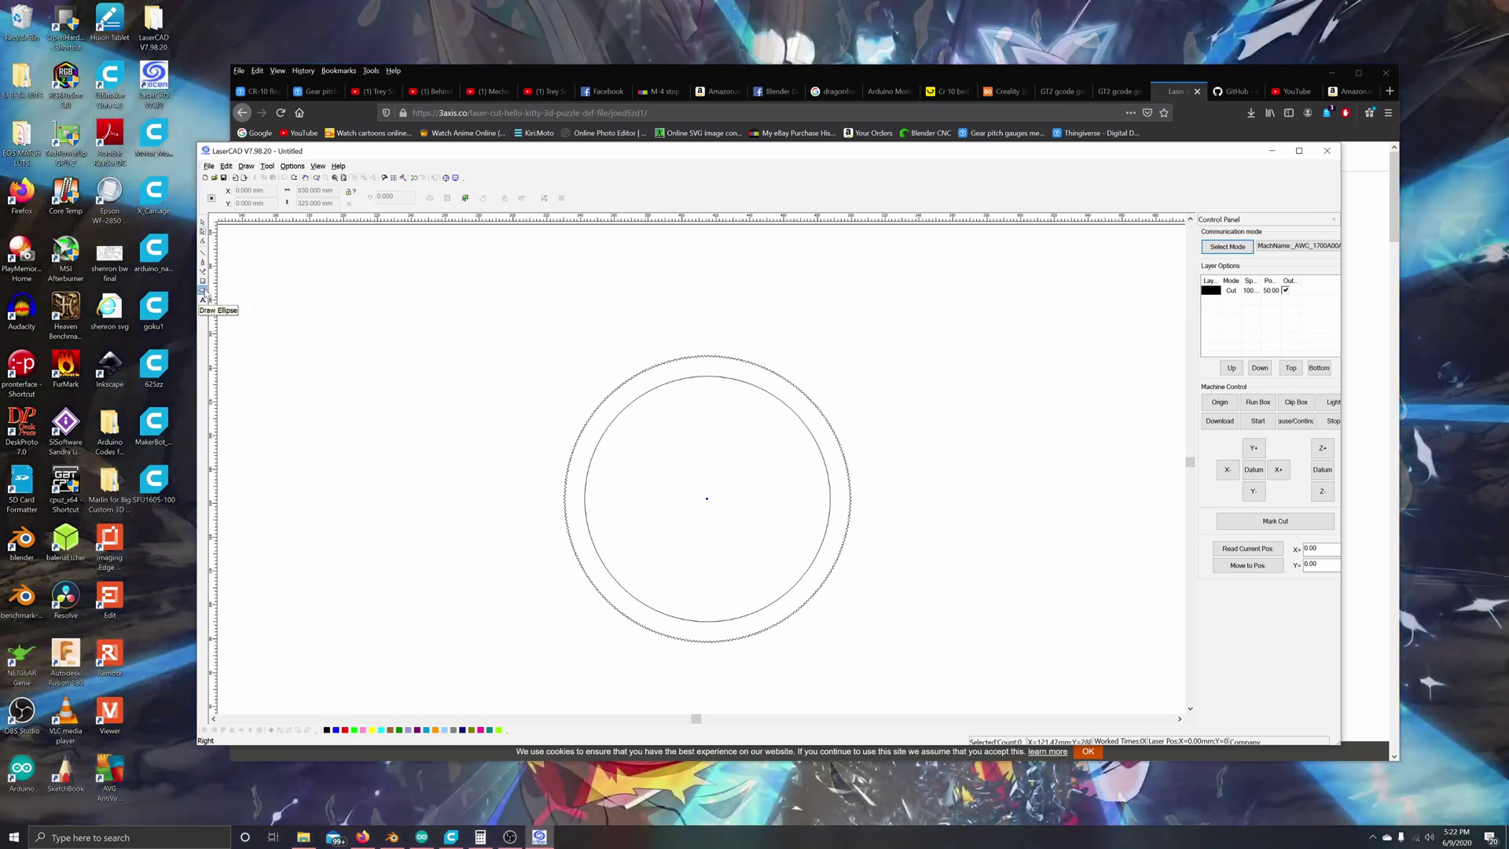
{"action": "left_click_drag", "start_coordinate": [359, 359], "coordinate": [491, 474]}
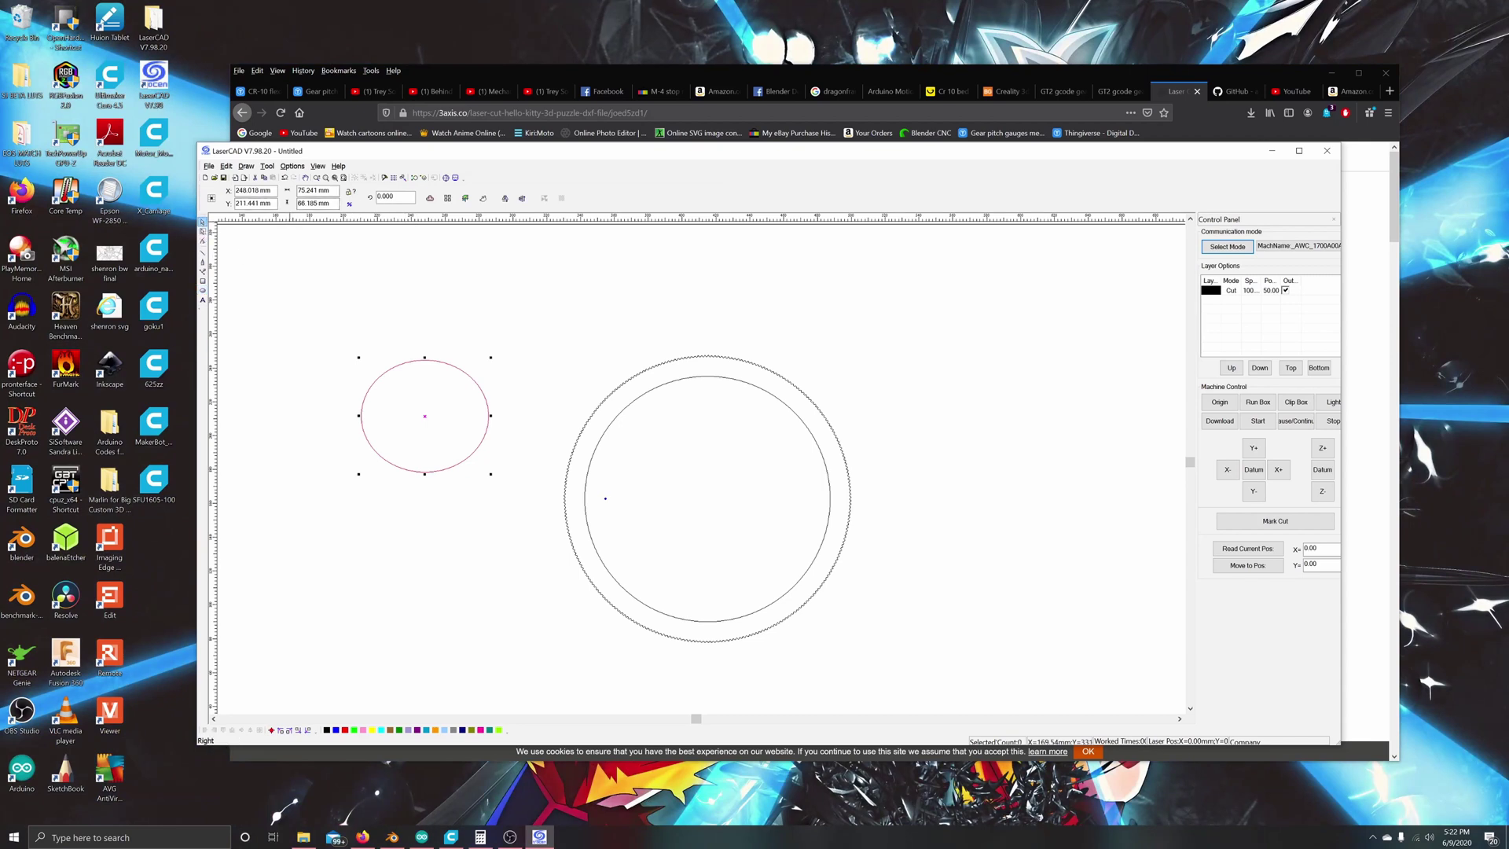
{"action": "double_click", "coordinate": [310, 191]}
{"action": "key", "text": "BackSpace"}
{"action": "type", "text": "170"}
{"action": "key", "text": "Return"}
{"action": "key", "text": "BackSpace"}
{"action": "key", "text": "BackSpace"}
{"action": "key", "text": "BackSpace"}
{"action": "key", "text": "BackSpace"}
{"action": "key", "text": "BackSpace"}
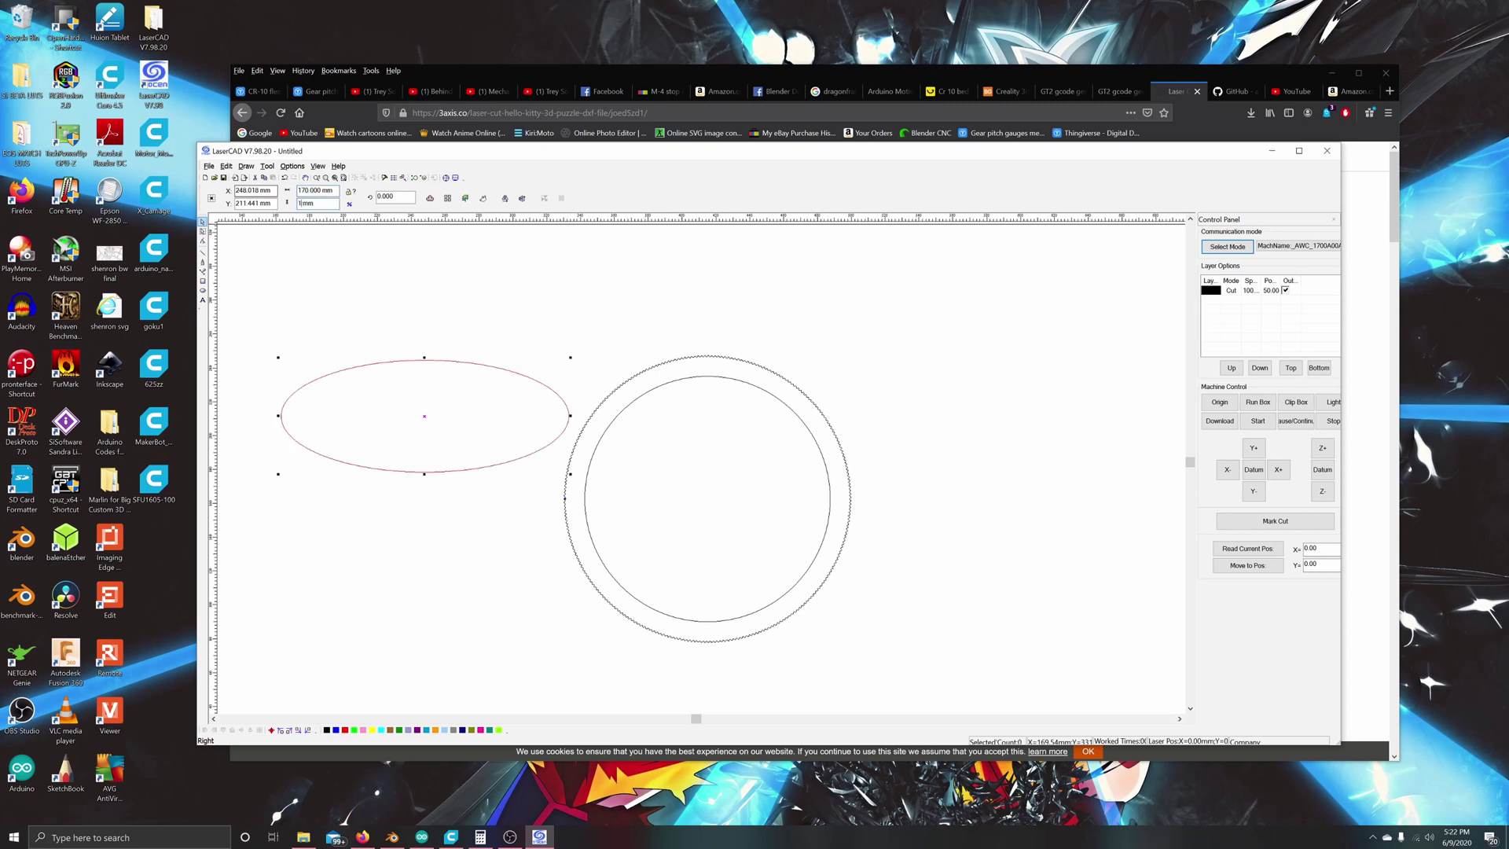
{"action": "type", "text": "70"}
{"action": "key", "text": "Return"}
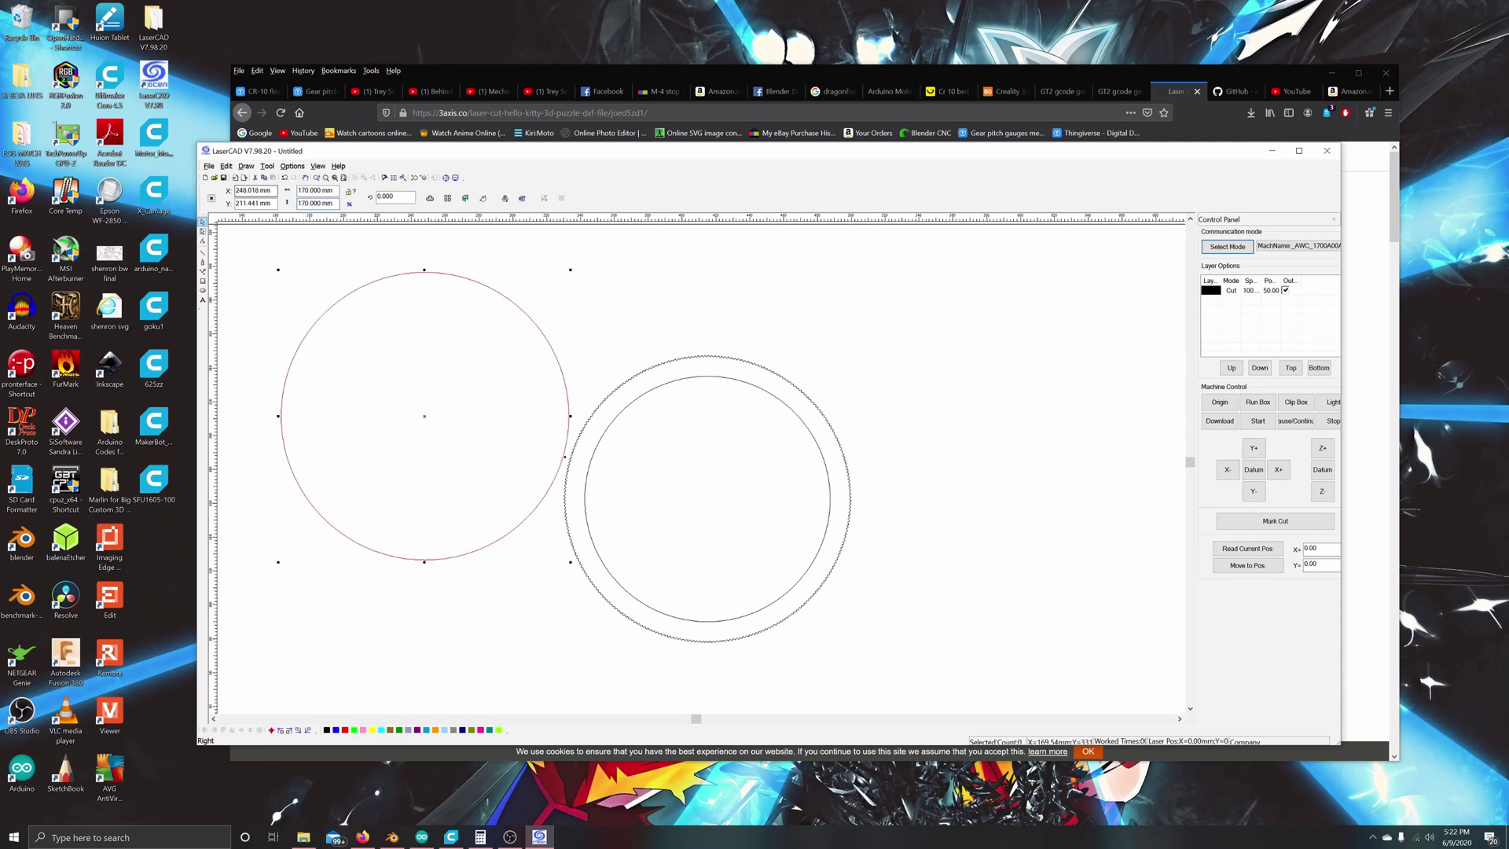
Step: Centre the 170 mm circle on the page over the gear and zoom in to compare edges
{"action": "left_click", "coordinate": [271, 730]}
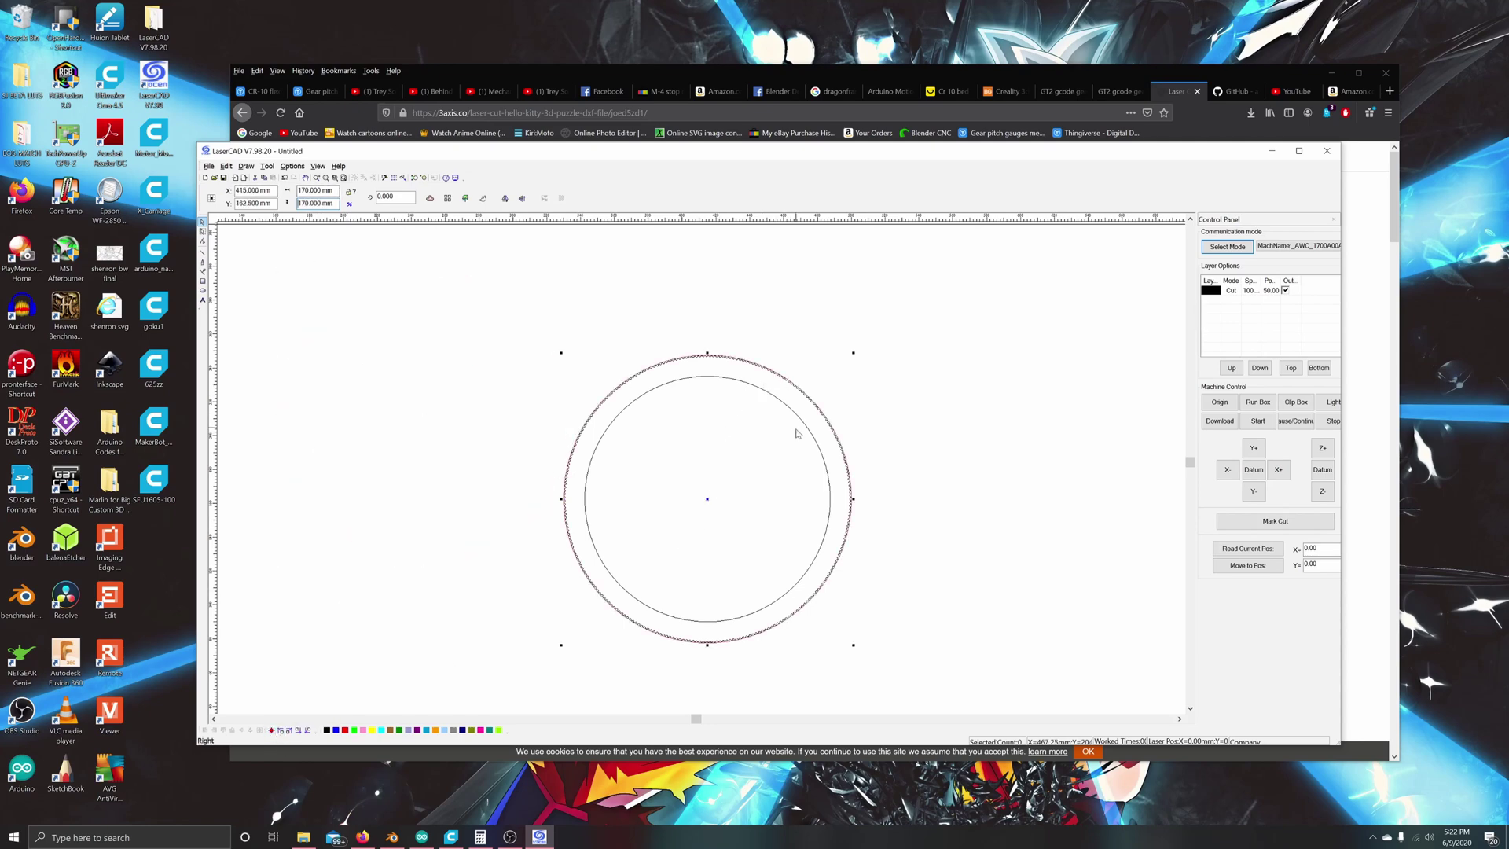
{"action": "scroll", "coordinate": [801, 432], "scroll_direction": "up", "scroll_amount": 3}
{"action": "scroll", "coordinate": [842, 488], "scroll_direction": "up", "scroll_amount": 5}
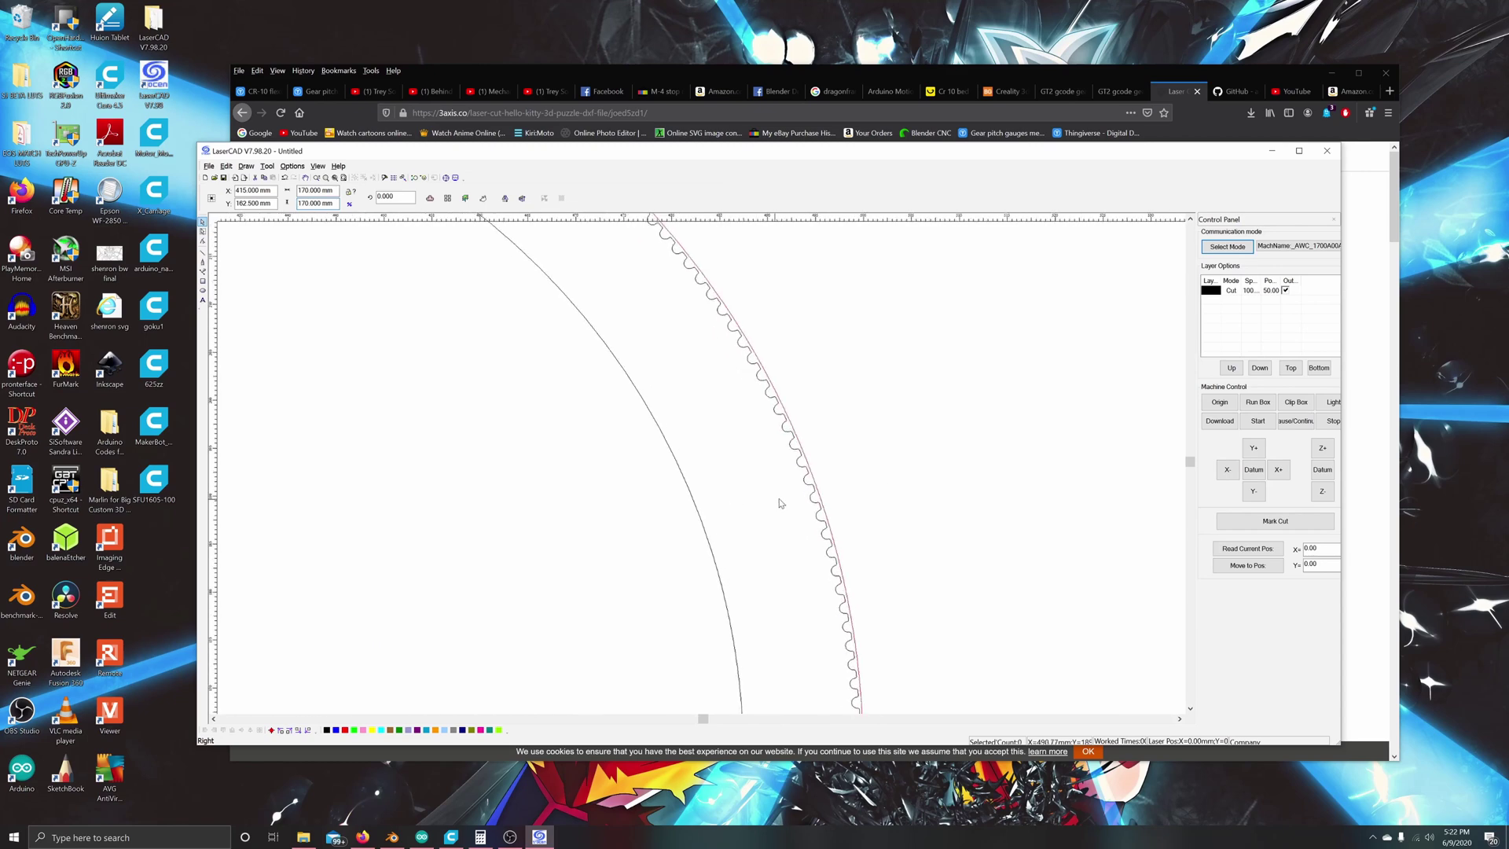
{"action": "scroll", "coordinate": [807, 500], "scroll_direction": "down", "scroll_amount": 3}
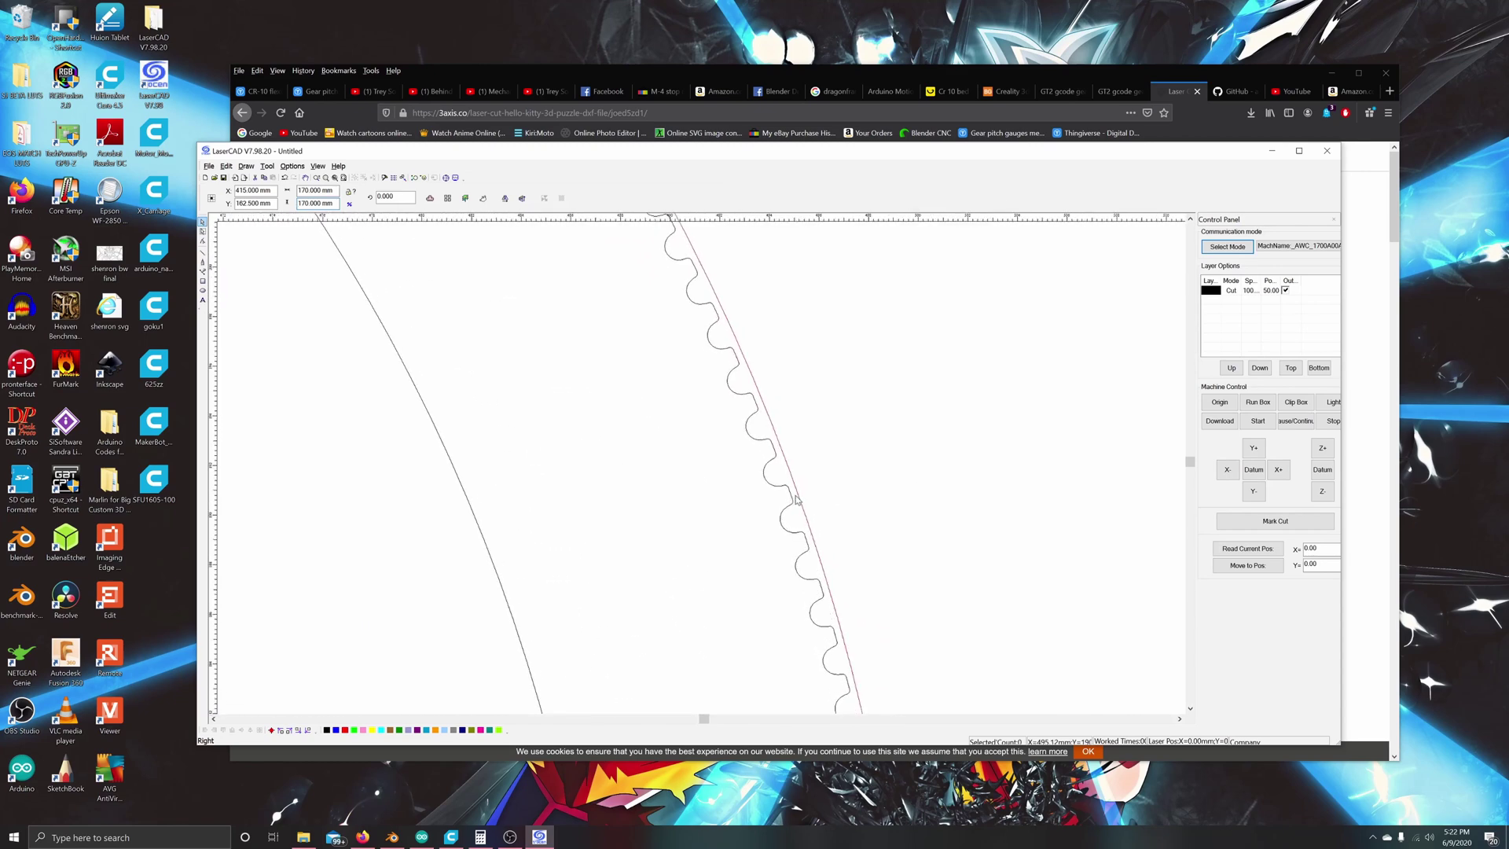
{"action": "scroll", "coordinate": [798, 511], "scroll_direction": "down", "scroll_amount": 1}
{"action": "scroll", "coordinate": [799, 505], "scroll_direction": "down", "scroll_amount": 1}
{"action": "scroll", "coordinate": [799, 504], "scroll_direction": "up", "scroll_amount": 3}
{"action": "scroll", "coordinate": [799, 504], "scroll_direction": "down", "scroll_amount": 4}
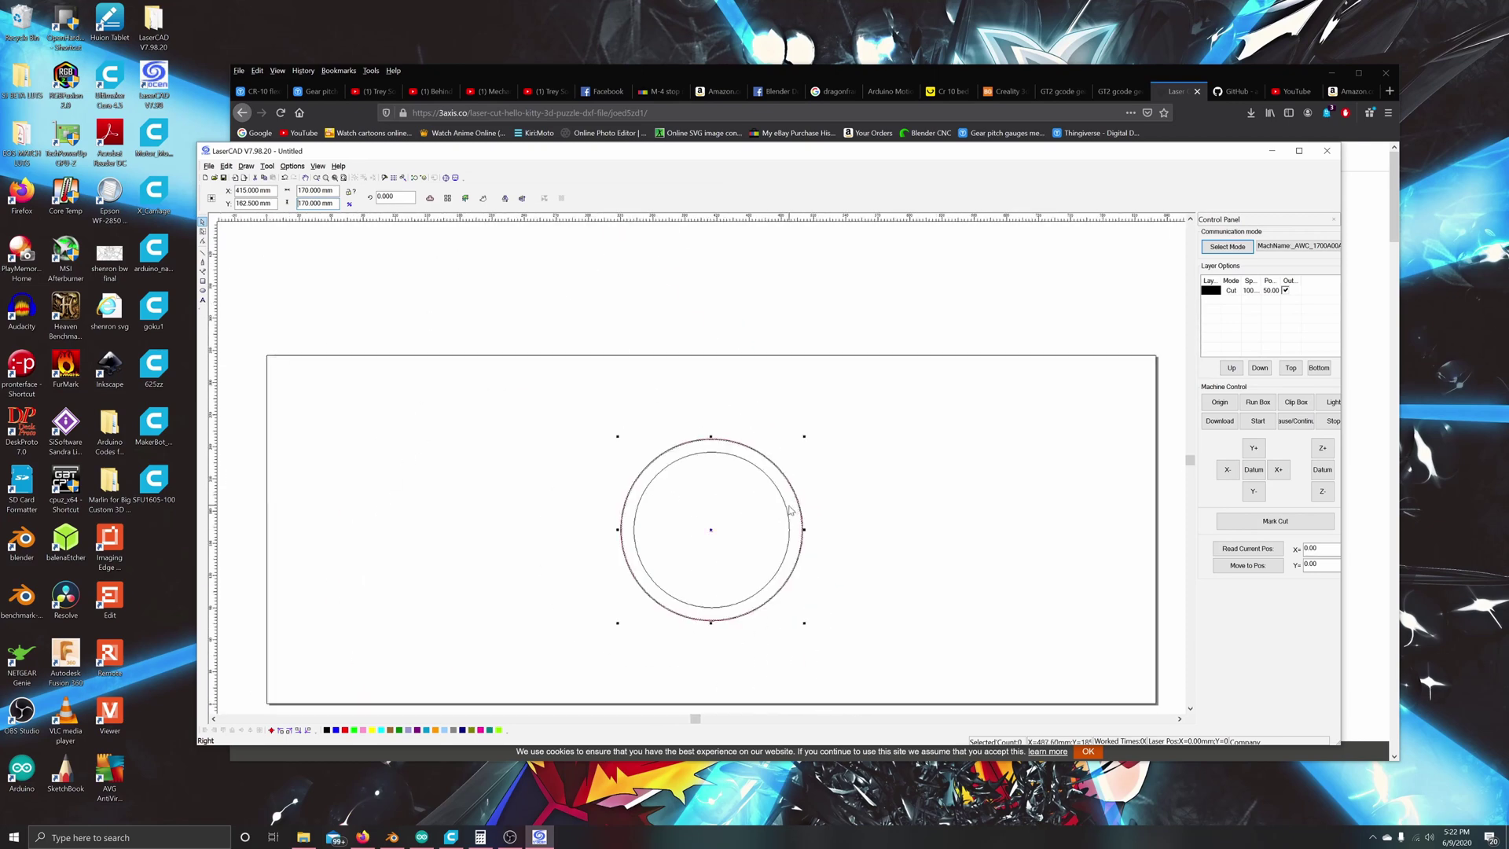
{"action": "scroll", "coordinate": [743, 524], "scroll_direction": "up", "scroll_amount": 2}
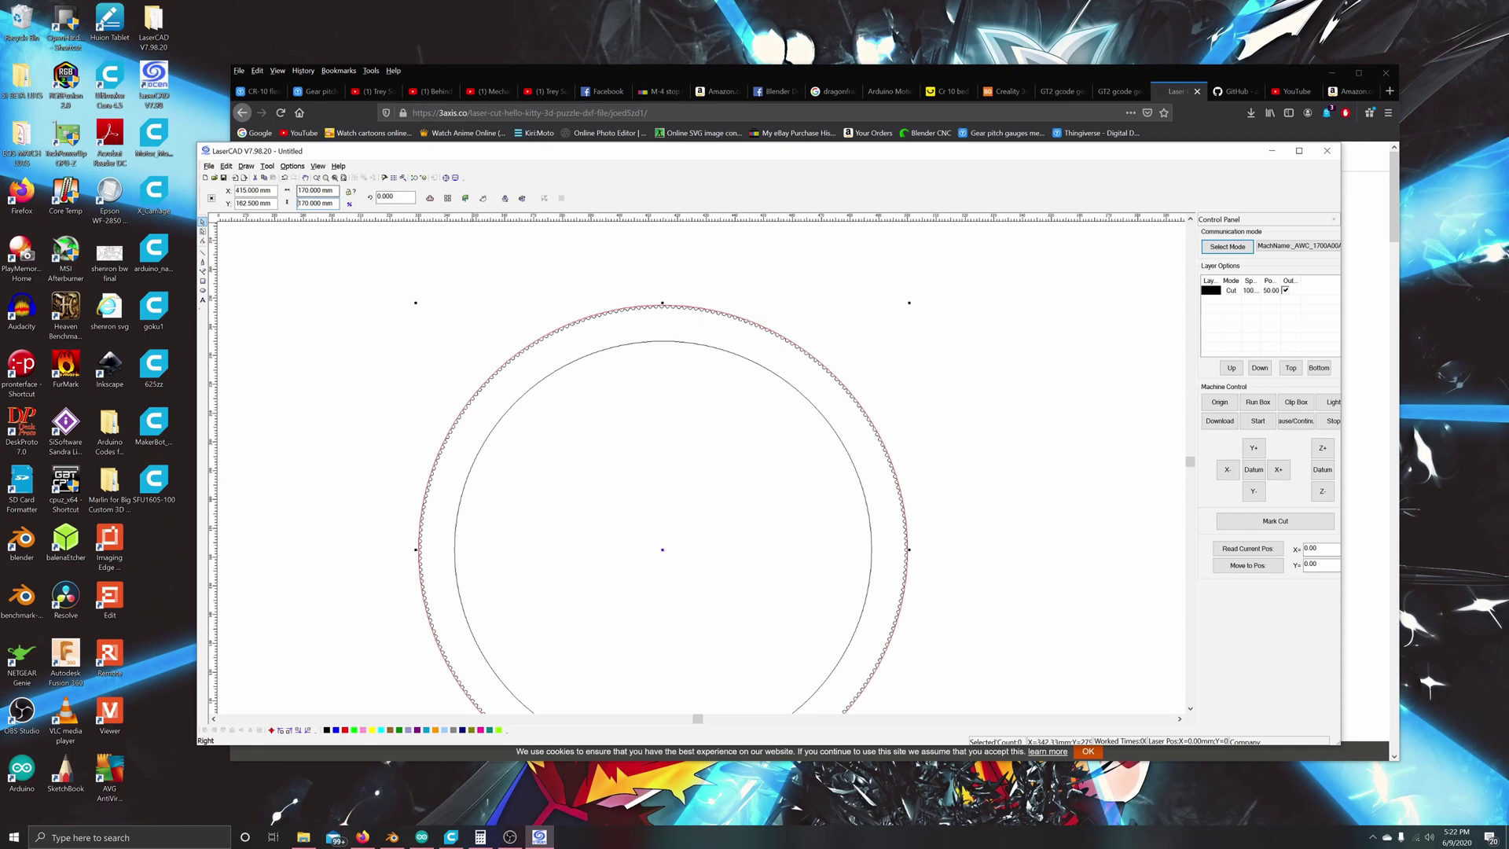
Step: Resize the check circle to 145 × 145 mm and zoom in to compare it with the gear's inner circle
{"action": "double_click", "coordinate": [310, 190]}
{"action": "key", "text": "BackSpace"}
{"action": "type", "text": "145"}
{"action": "key", "text": "Tab"}
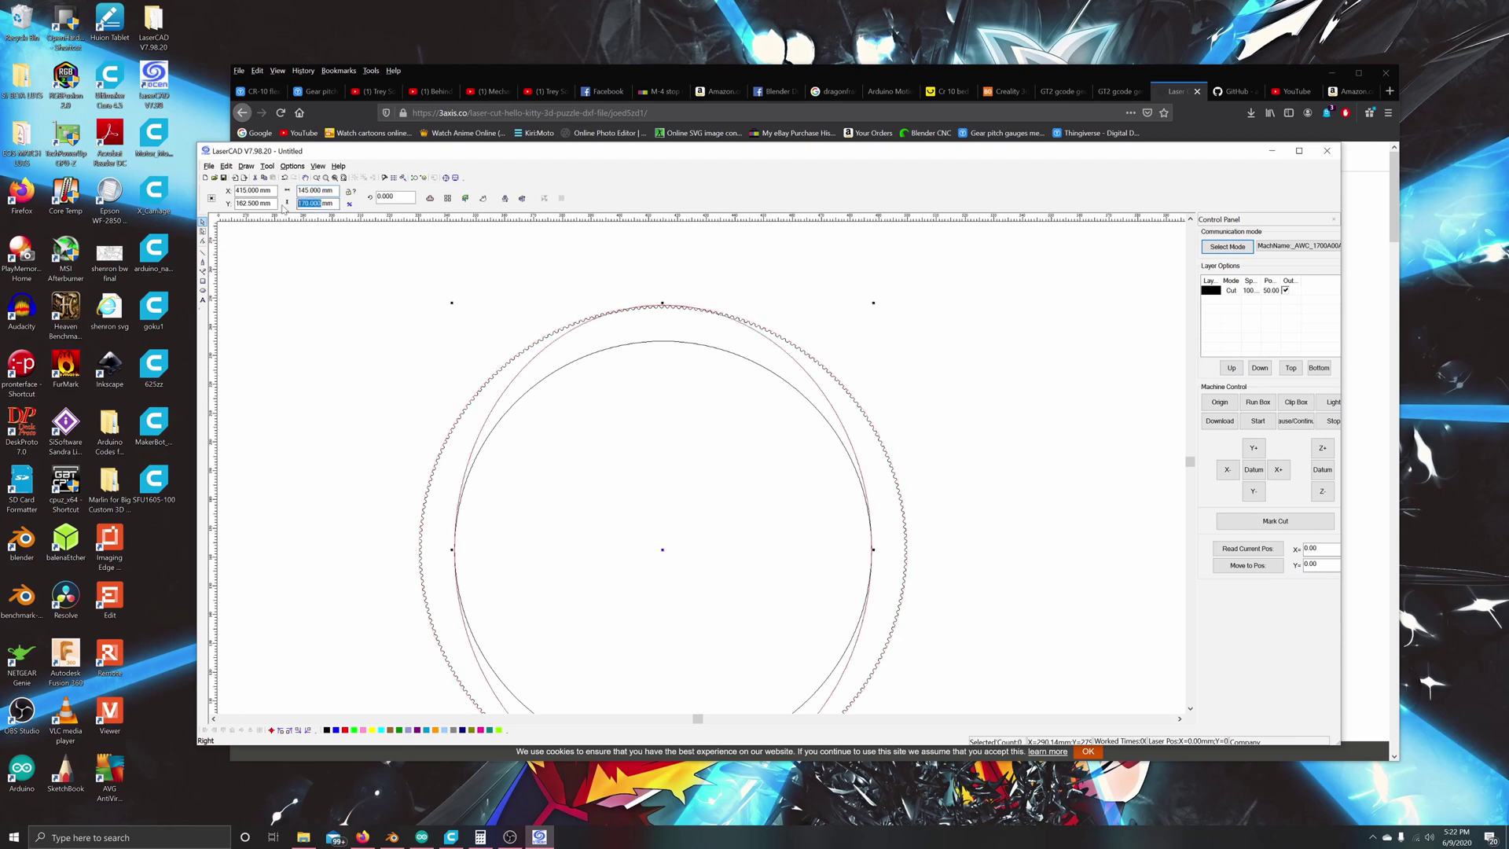
{"action": "type", "text": "145"}
{"action": "key", "text": "Return"}
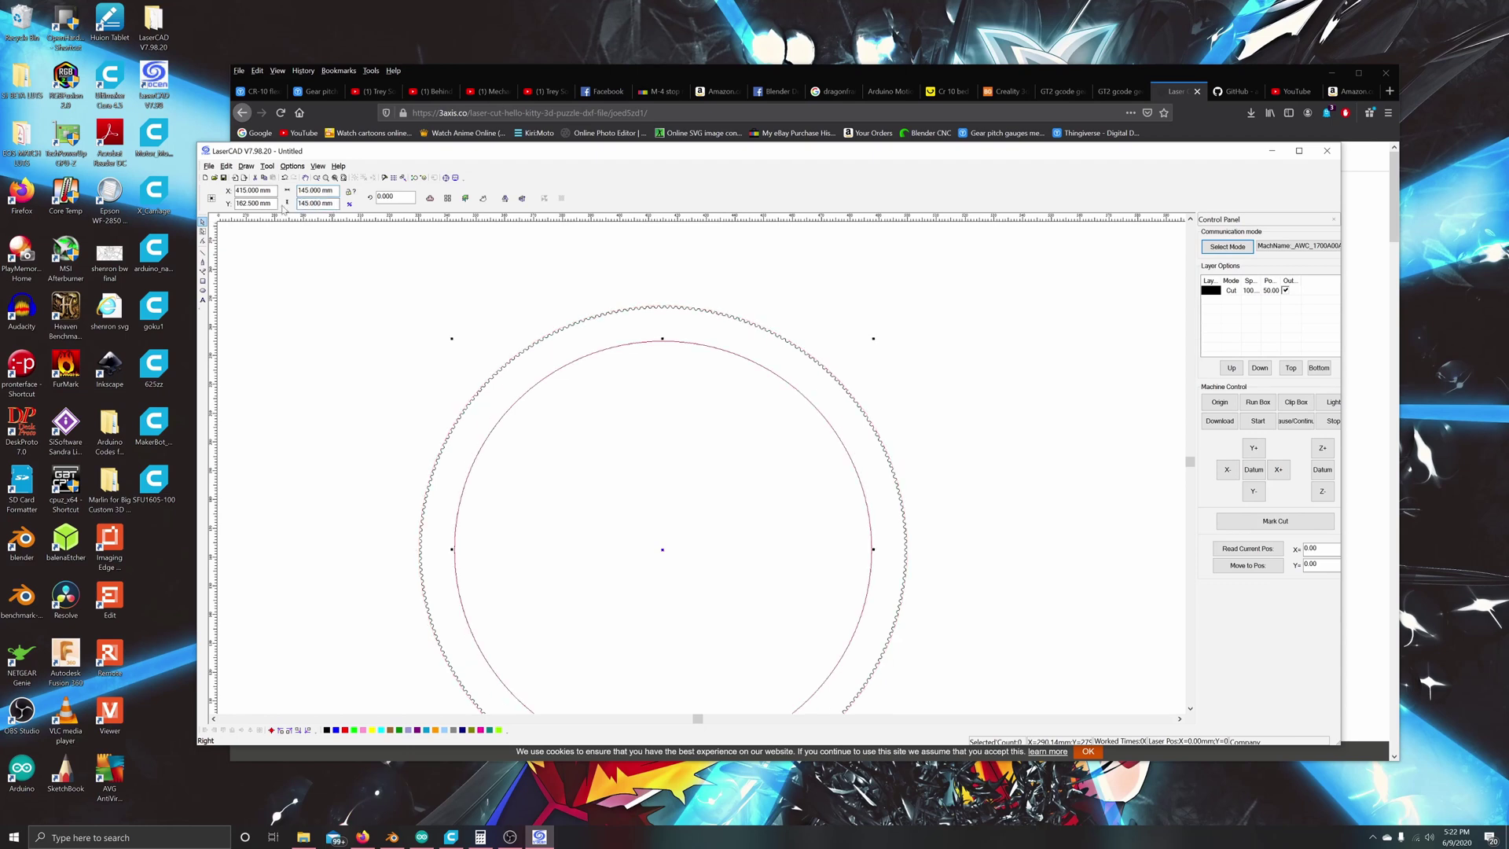
{"action": "scroll", "coordinate": [893, 587], "scroll_direction": "up", "scroll_amount": 1}
{"action": "scroll", "coordinate": [835, 518], "scroll_direction": "up", "scroll_amount": 1}
{"action": "scroll", "coordinate": [886, 487], "scroll_direction": "up", "scroll_amount": 3}
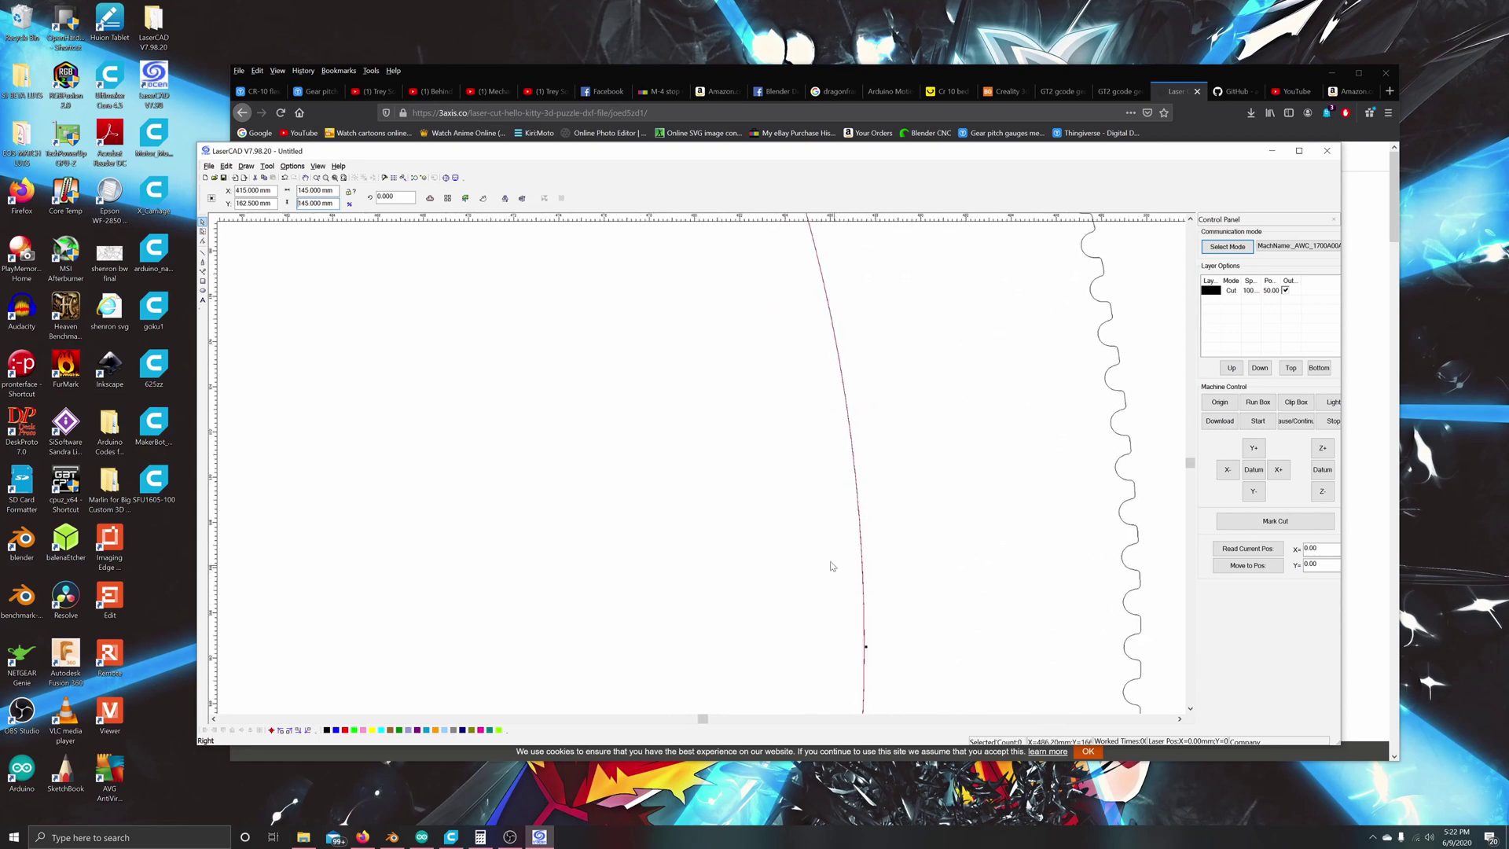
{"action": "scroll", "coordinate": [792, 515], "scroll_direction": "up", "scroll_amount": 1}
{"action": "scroll", "coordinate": [689, 506], "scroll_direction": "down", "scroll_amount": 1}
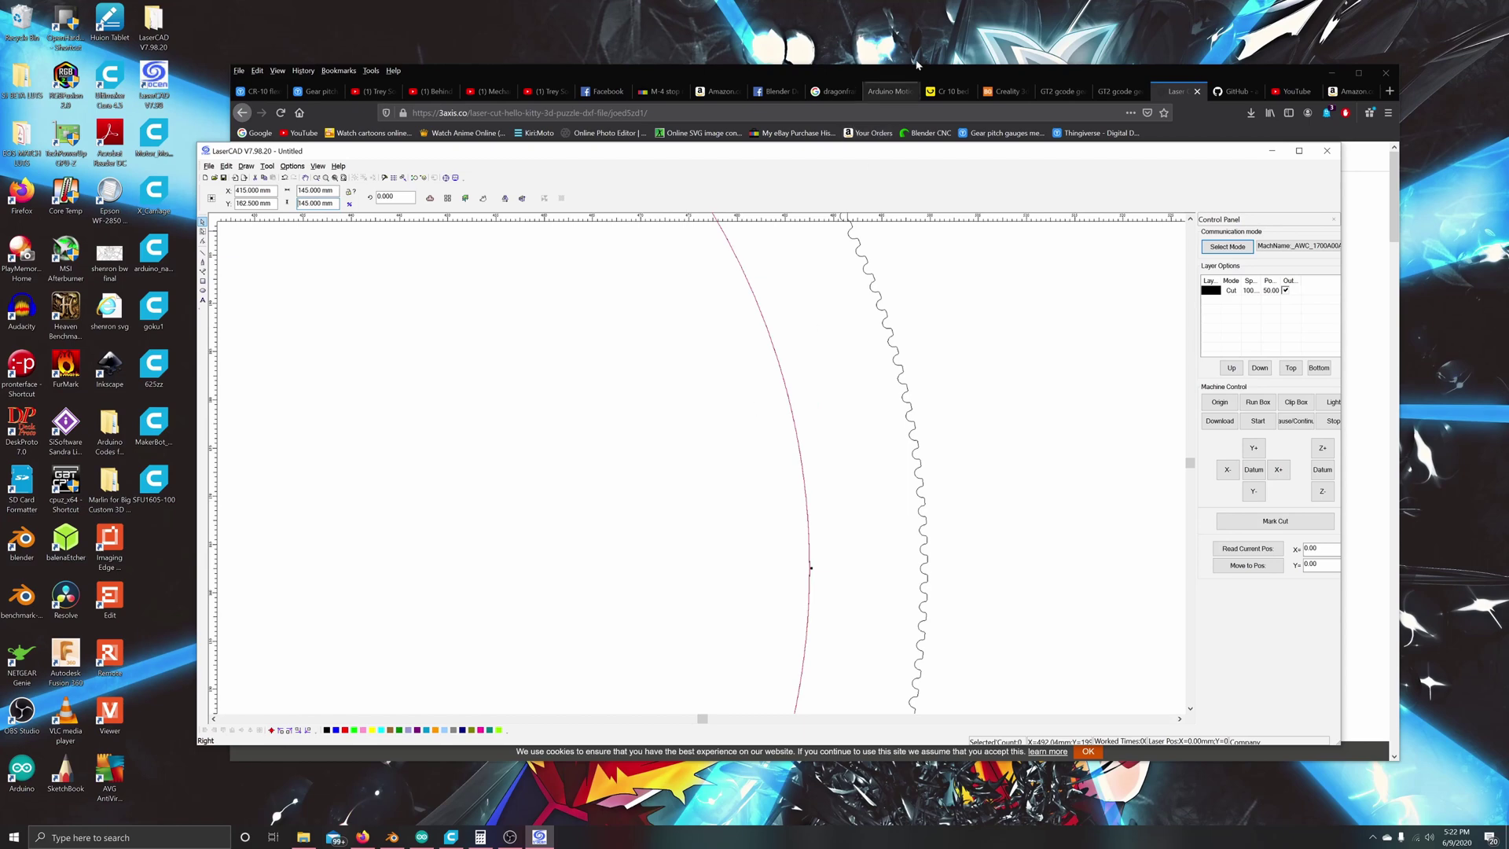
Step: Look at the GT2 gear generator page, then return to LaserCAD zoomed out to the whole gear
{"action": "left_click", "coordinate": [1059, 92]}
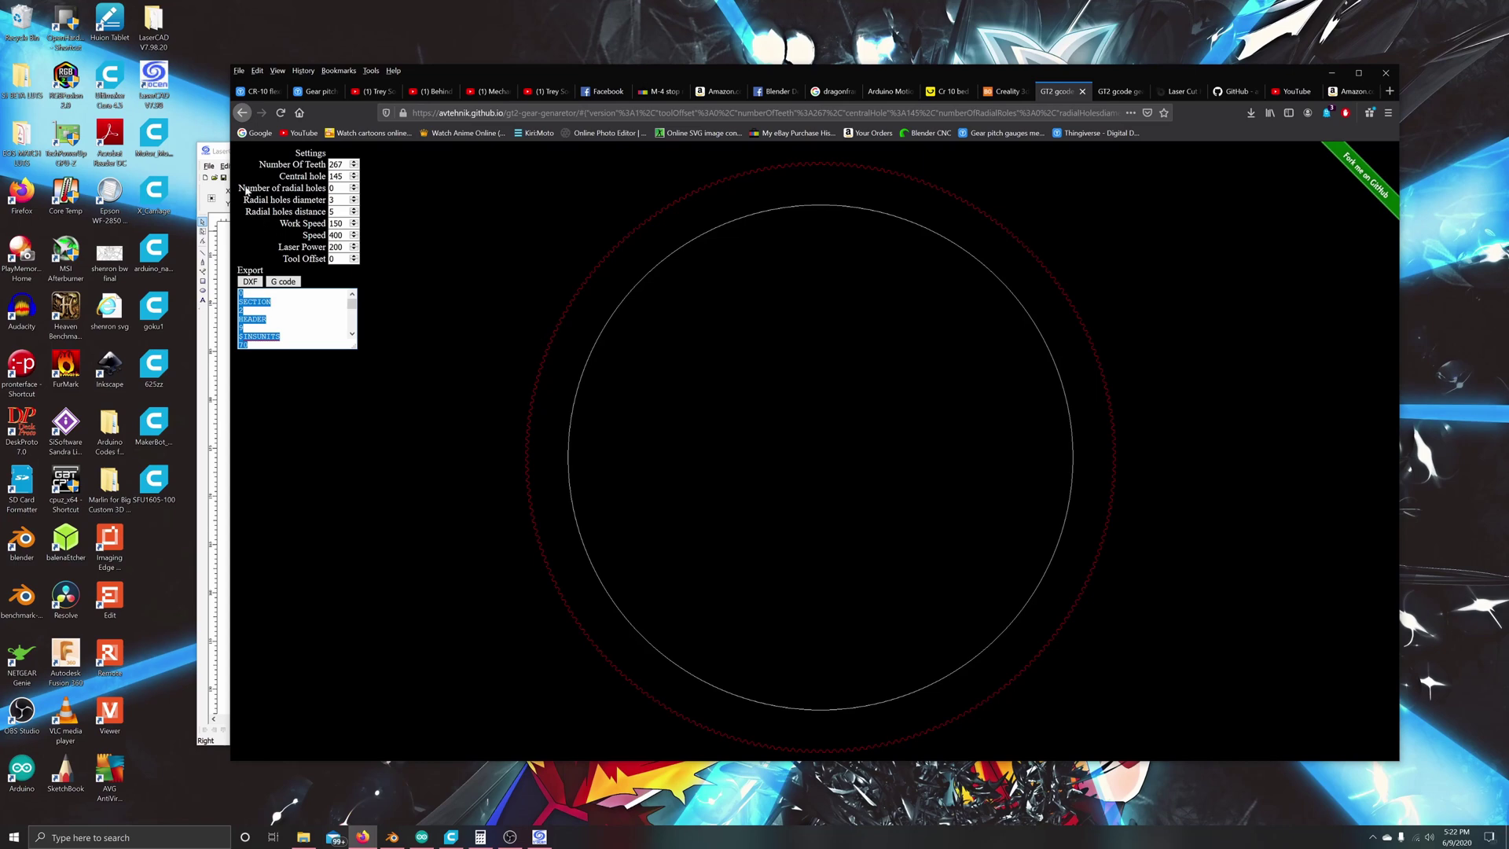
{"action": "left_click", "coordinate": [206, 150]}
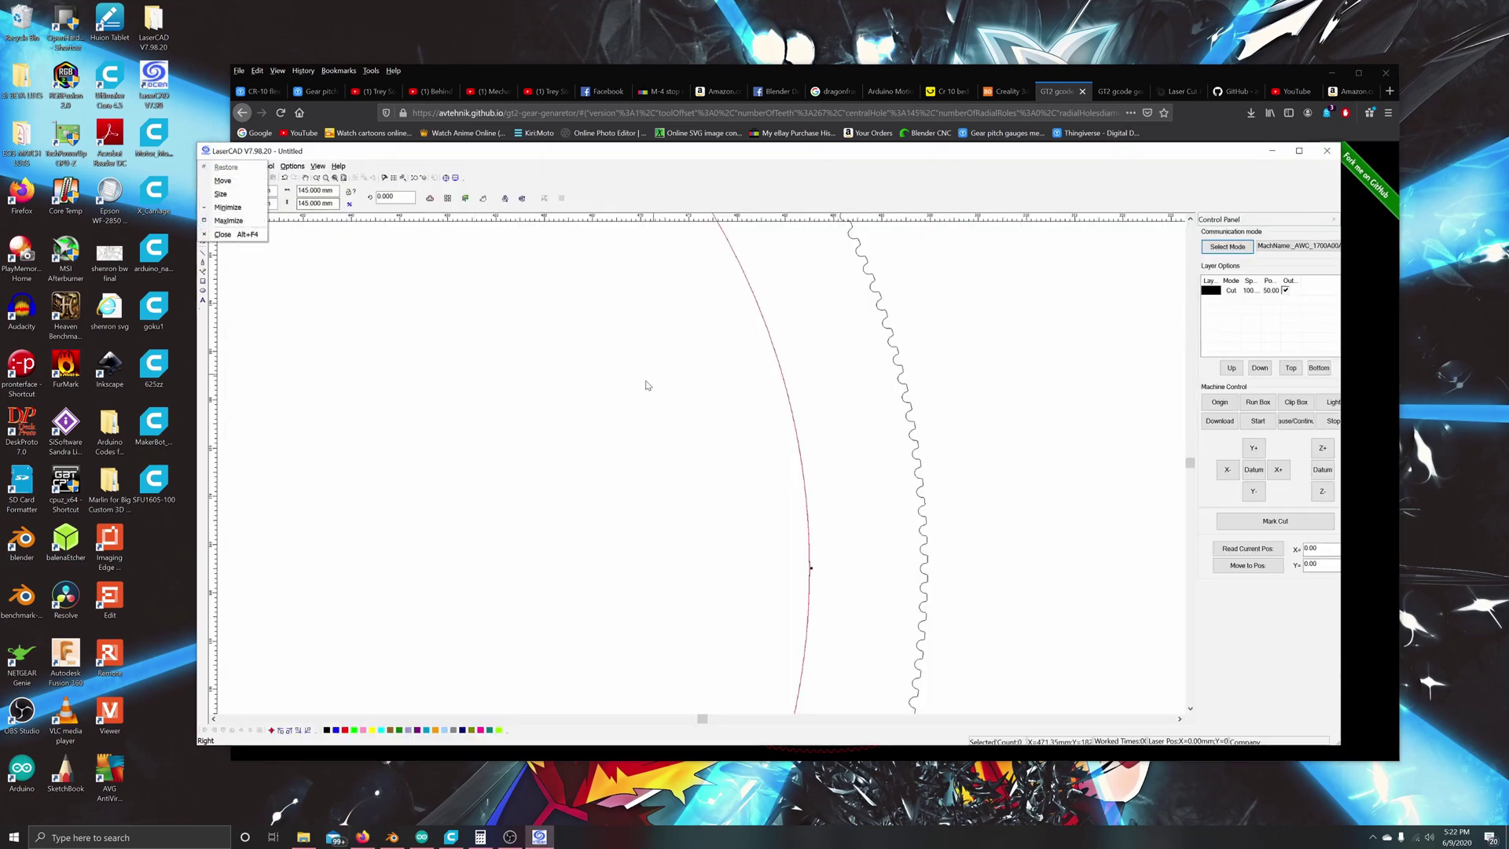
{"action": "scroll", "coordinate": [869, 444], "scroll_direction": "down", "scroll_amount": 5}
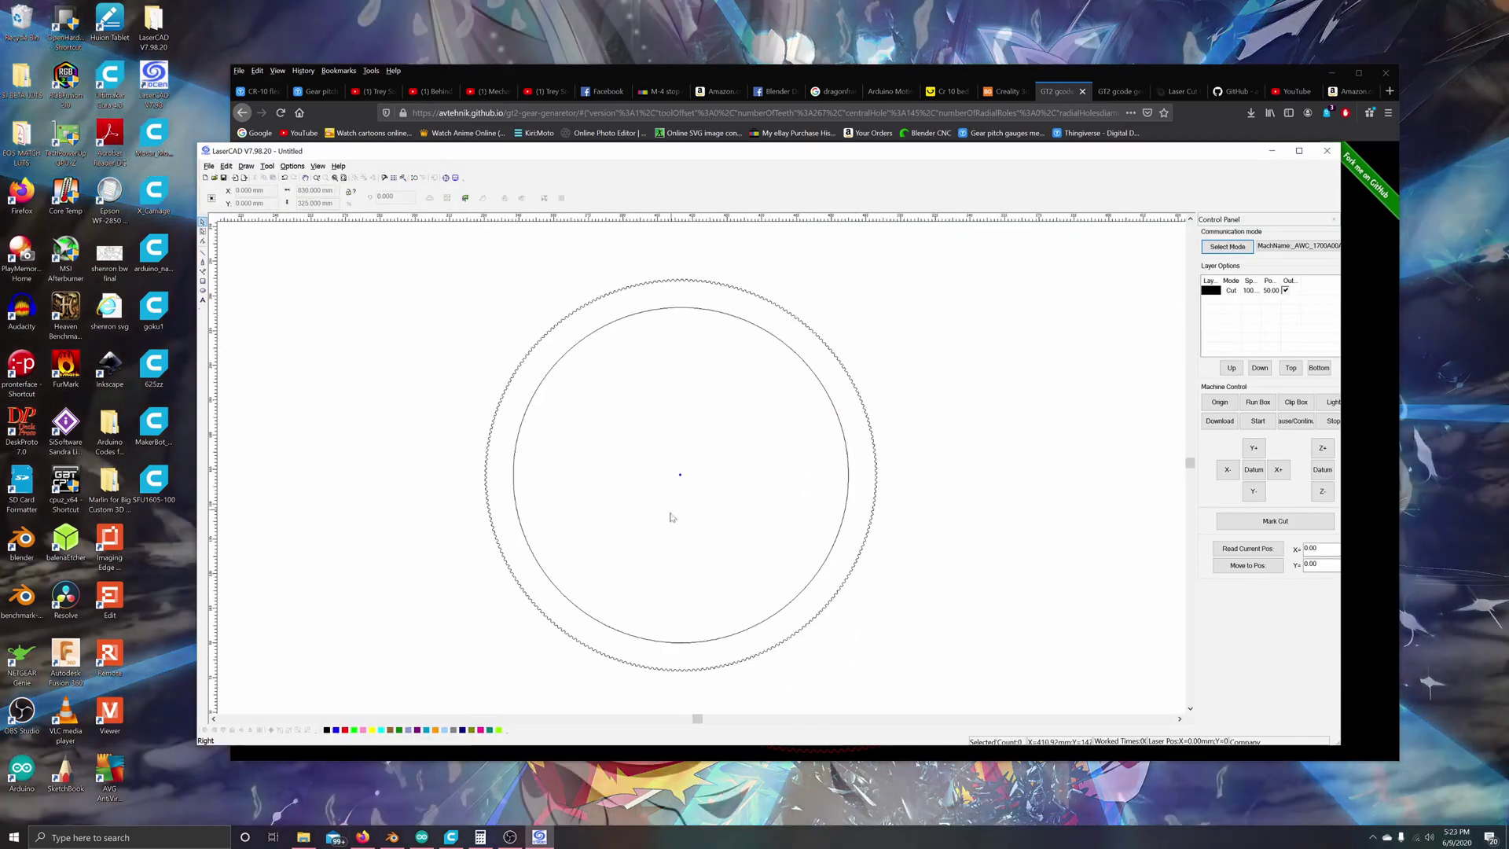
Step: Delete the accidentally pasted extra circle and drag a box around the whole gear
{"action": "key", "text": "ctrl+v"}
{"action": "left_click_drag", "start_coordinate": [417, 406], "coordinate": [408, 562]}
{"action": "key", "text": "Delete"}
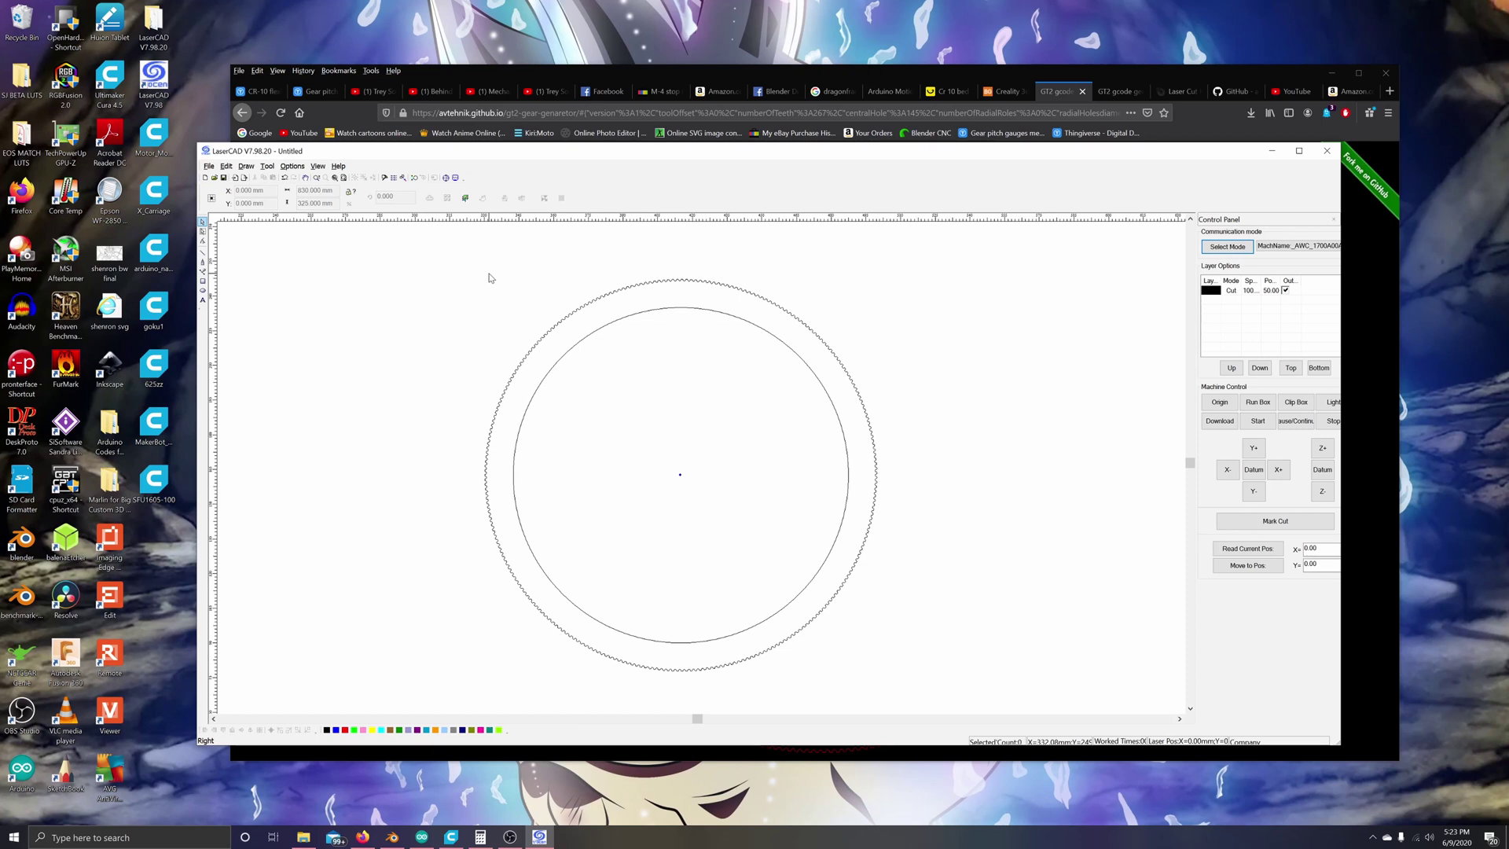
{"action": "mouse_move", "coordinate": [361, 245]}
{"action": "left_mouse_down"}
{"action": "mouse_move", "coordinate": [1042, 719]}
{"action": "mouse_move", "coordinate": [1025, 708]}
{"action": "left_mouse_up"}
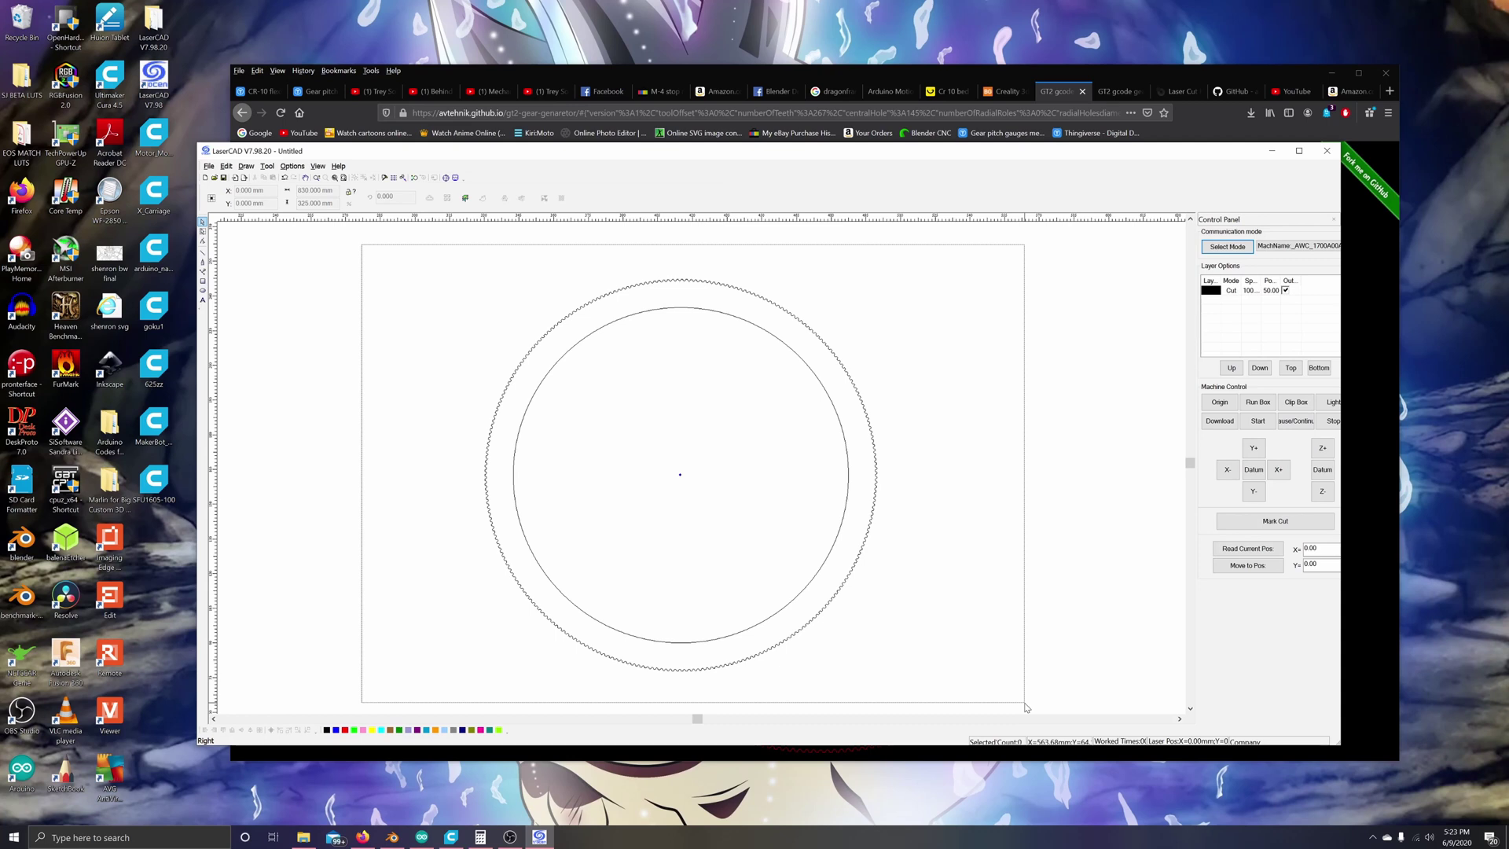
Step: Assign both gear circles to the red cut layer, deselect them, and zoom to inspect the gear
{"action": "left_click_drag", "start_coordinate": [1025, 707], "coordinate": [1025, 707]}
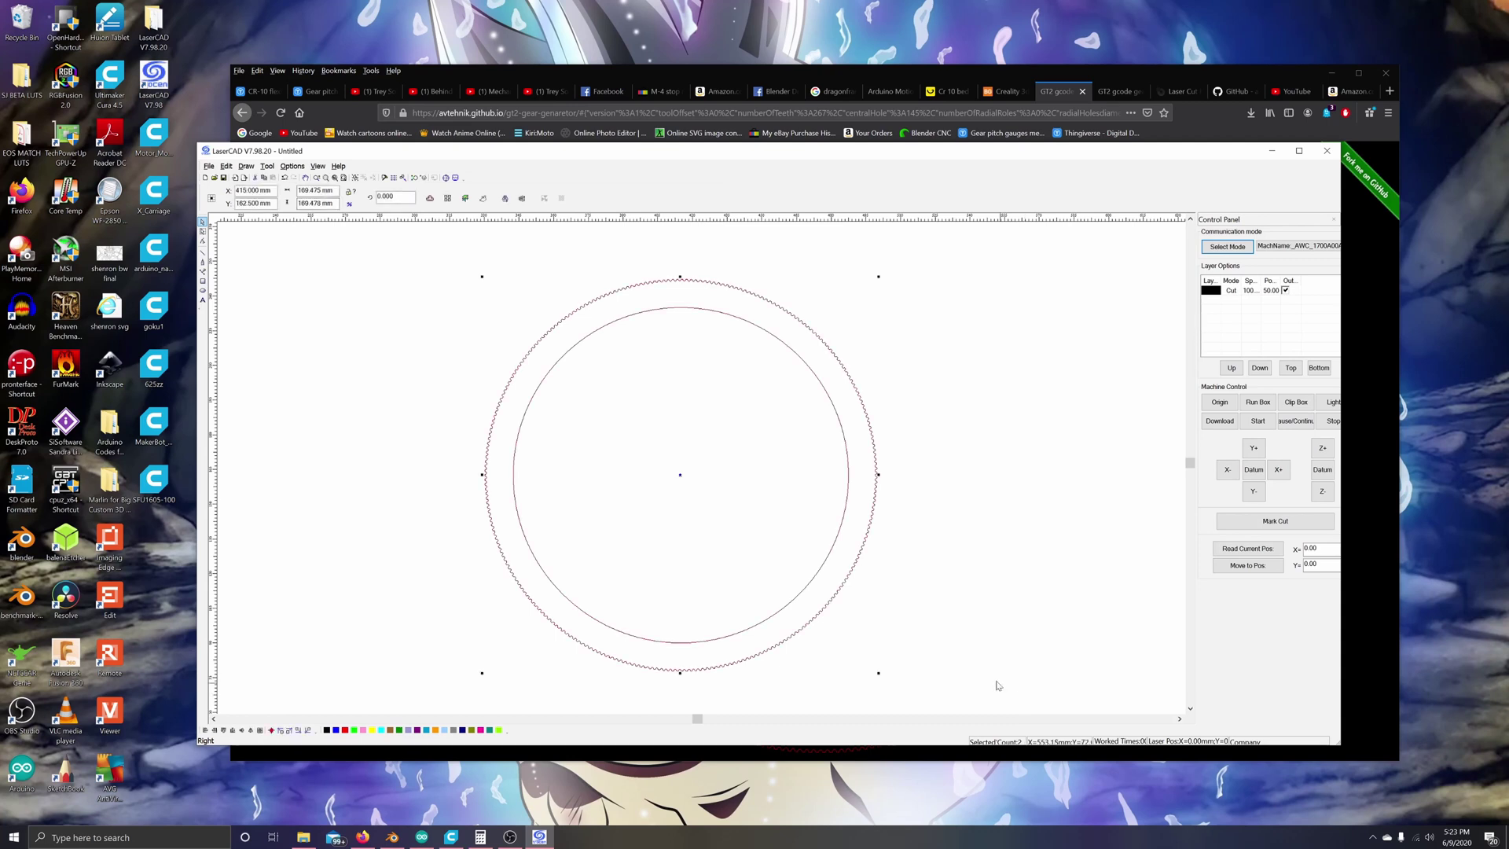
{"action": "left_click", "coordinate": [344, 730]}
{"action": "left_click", "coordinate": [955, 369]}
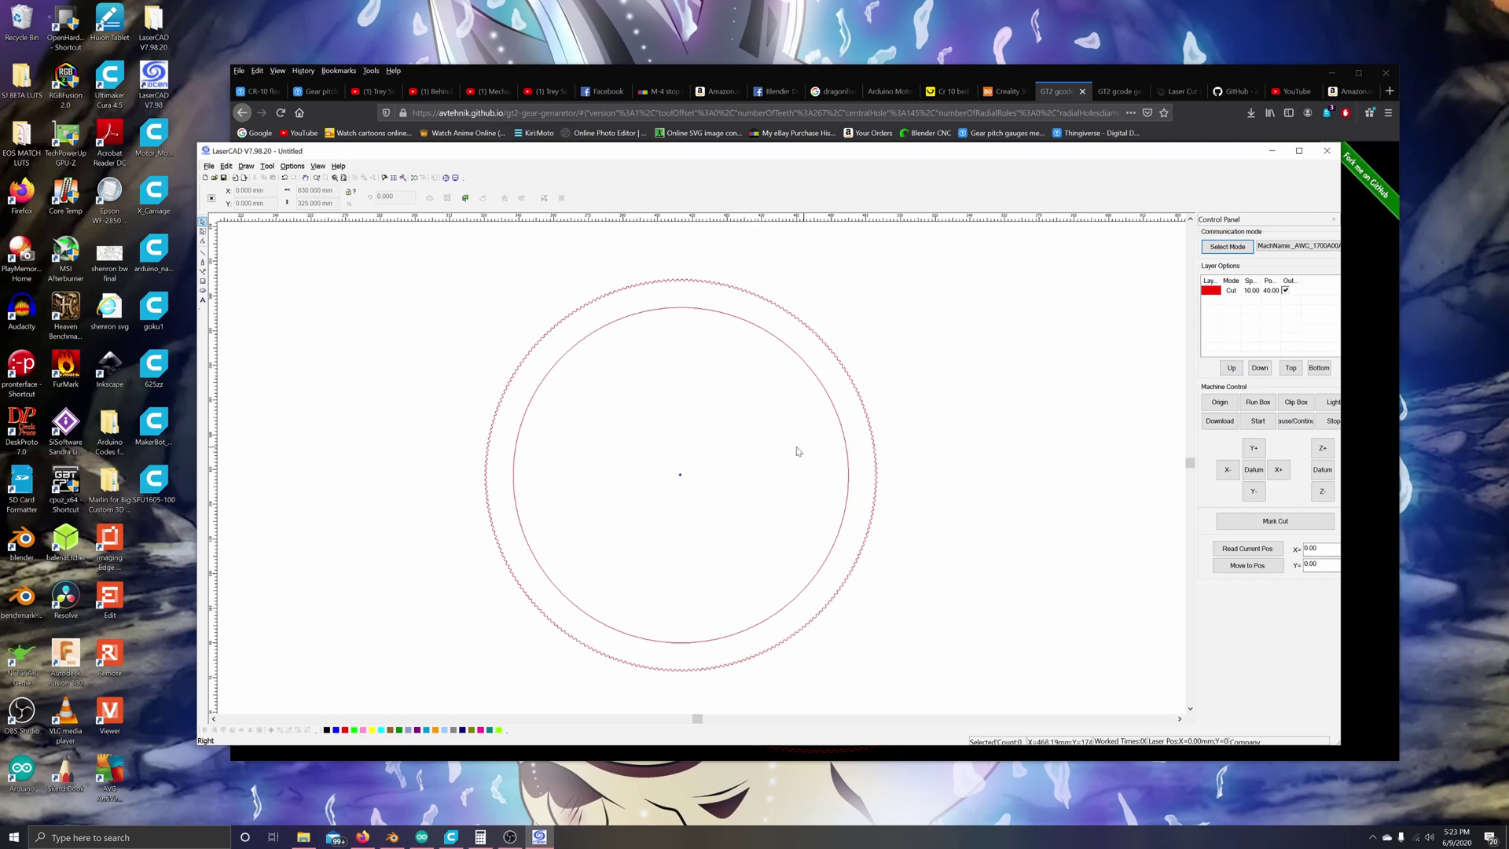
{"action": "scroll", "coordinate": [772, 450], "scroll_direction": "down", "scroll_amount": 1}
{"action": "scroll", "coordinate": [774, 450], "scroll_direction": "up", "scroll_amount": 1}
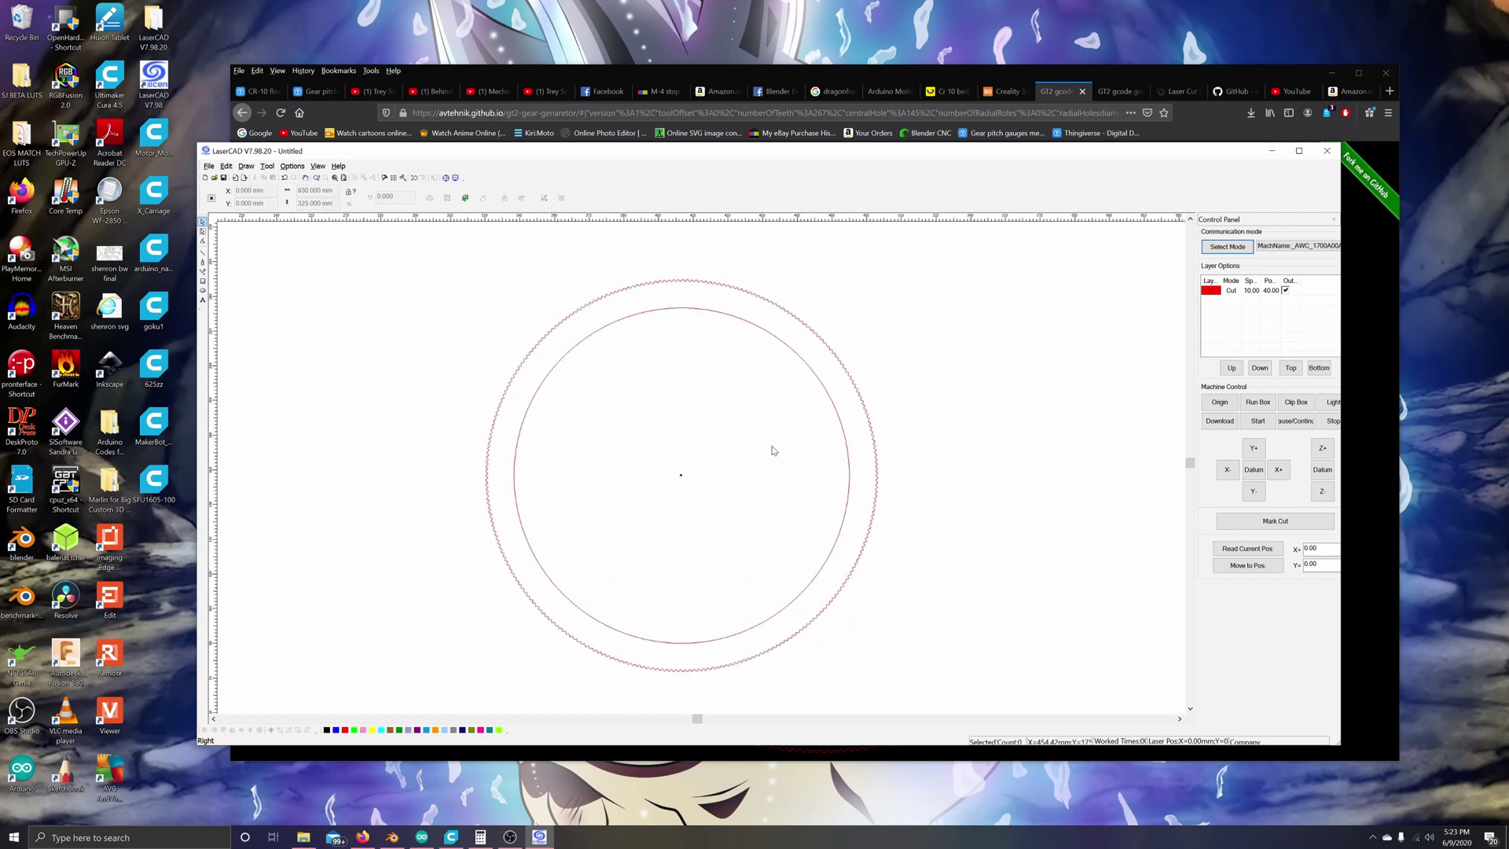
{"action": "scroll", "coordinate": [774, 450], "scroll_direction": "up", "scroll_amount": 1}
{"action": "scroll", "coordinate": [772, 449], "scroll_direction": "down", "scroll_amount": 1}
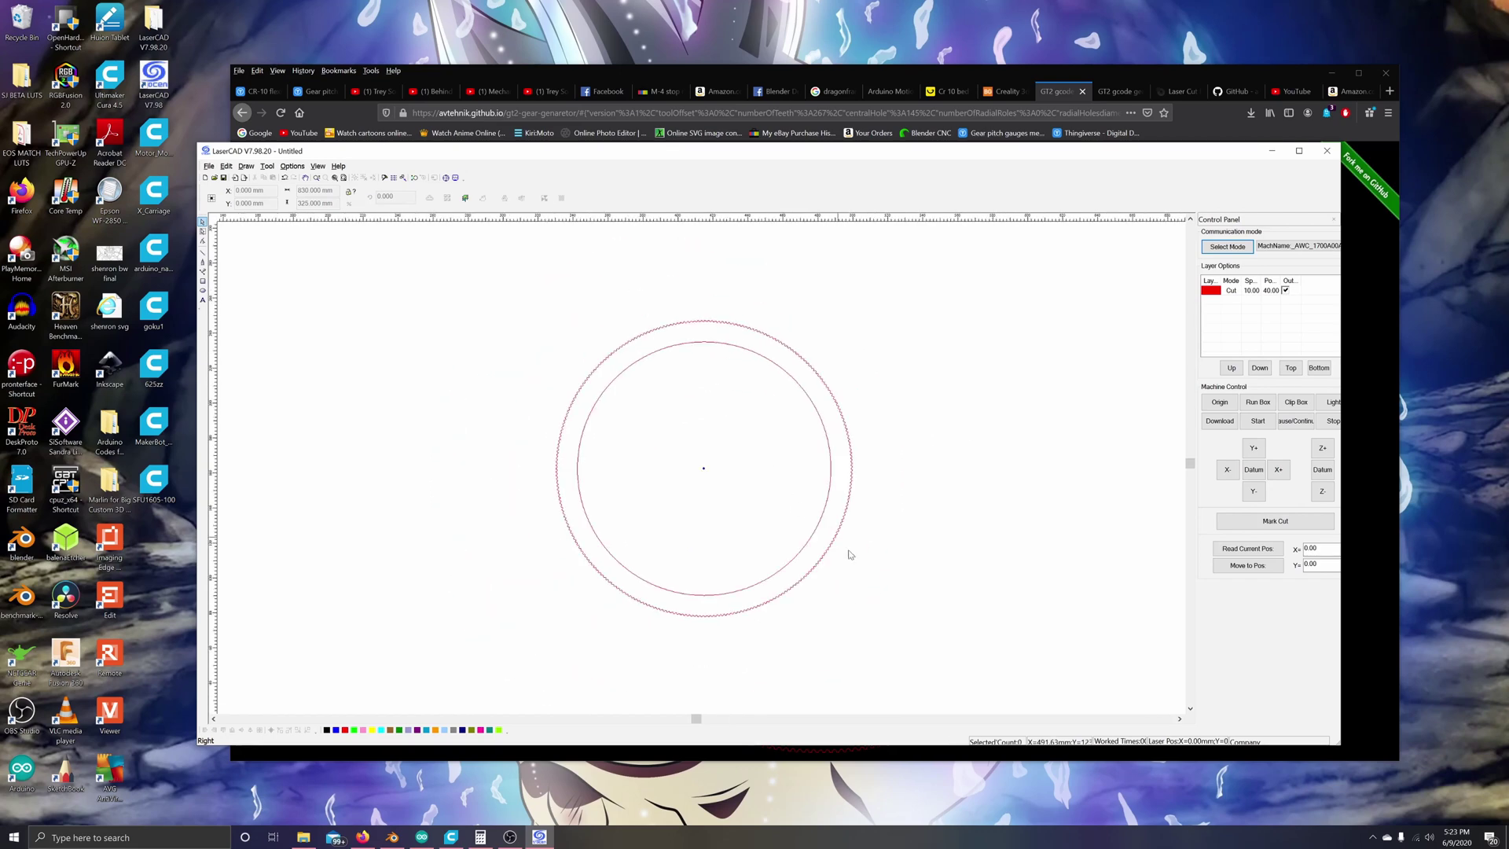
{"action": "scroll", "coordinate": [833, 650], "scroll_direction": "up", "scroll_amount": 1}
{"action": "scroll", "coordinate": [589, 326], "scroll_direction": "down", "scroll_amount": 1}
{"action": "scroll", "coordinate": [990, 368], "scroll_direction": "down", "scroll_amount": 1}
{"action": "scroll", "coordinate": [694, 290], "scroll_direction": "up", "scroll_amount": 1}
{"action": "scroll", "coordinate": [792, 545], "scroll_direction": "down", "scroll_amount": 1}
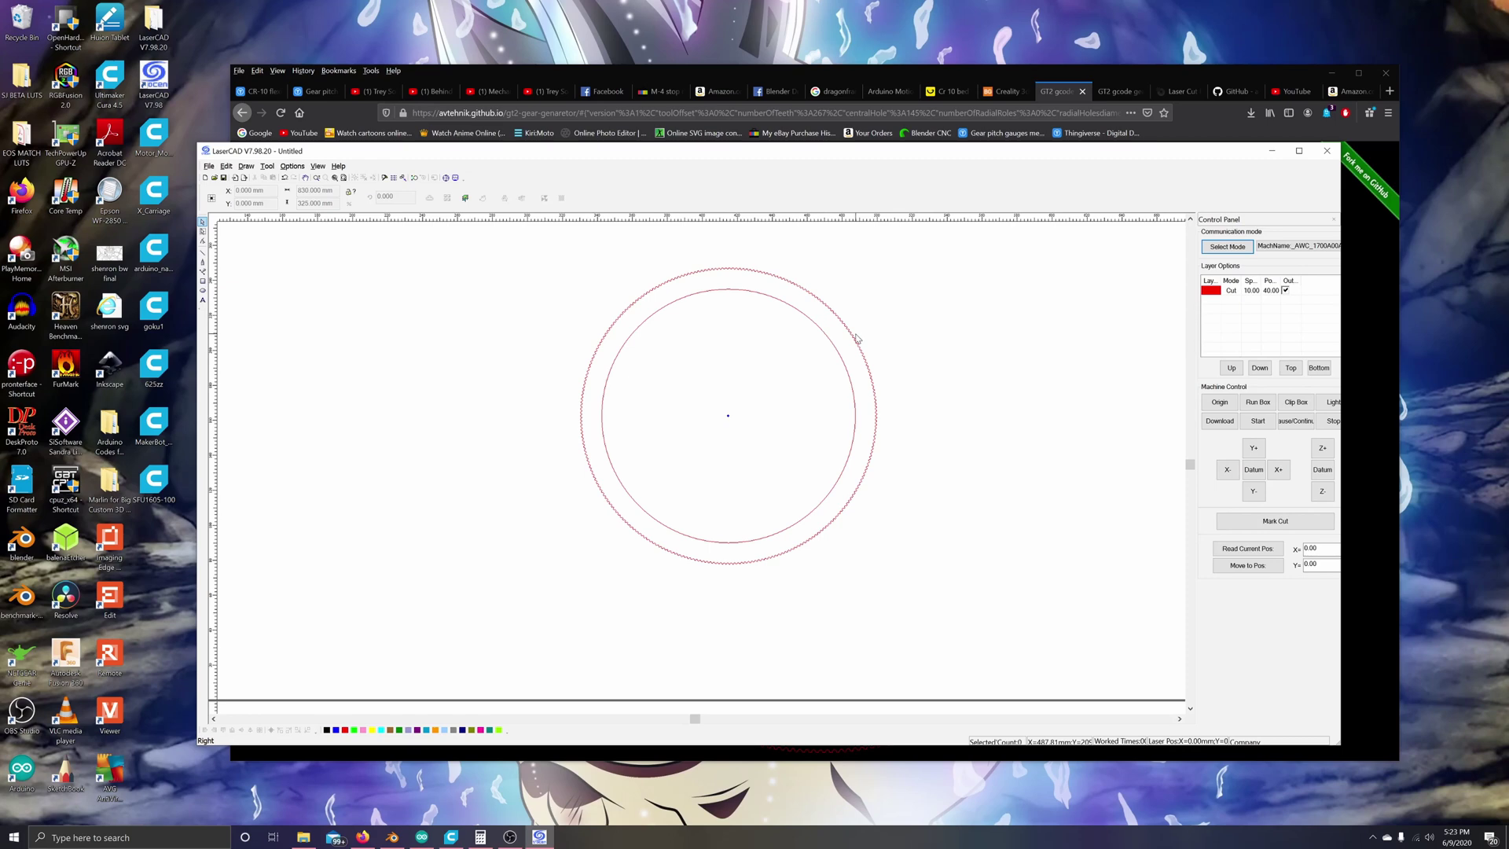
{"action": "left_click", "coordinate": [1230, 424]}
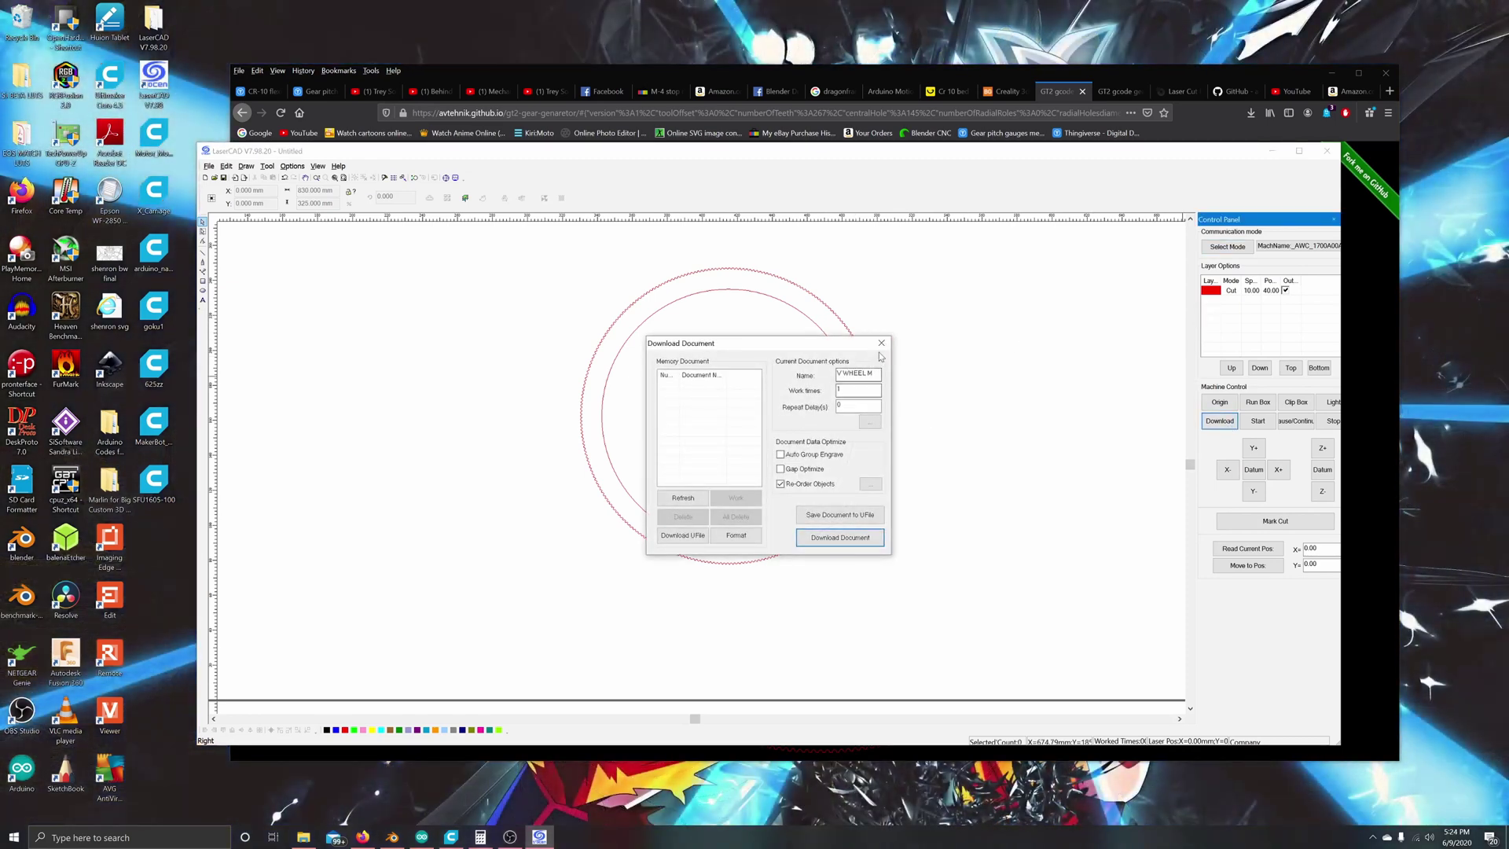
{"action": "left_click", "coordinate": [881, 344]}
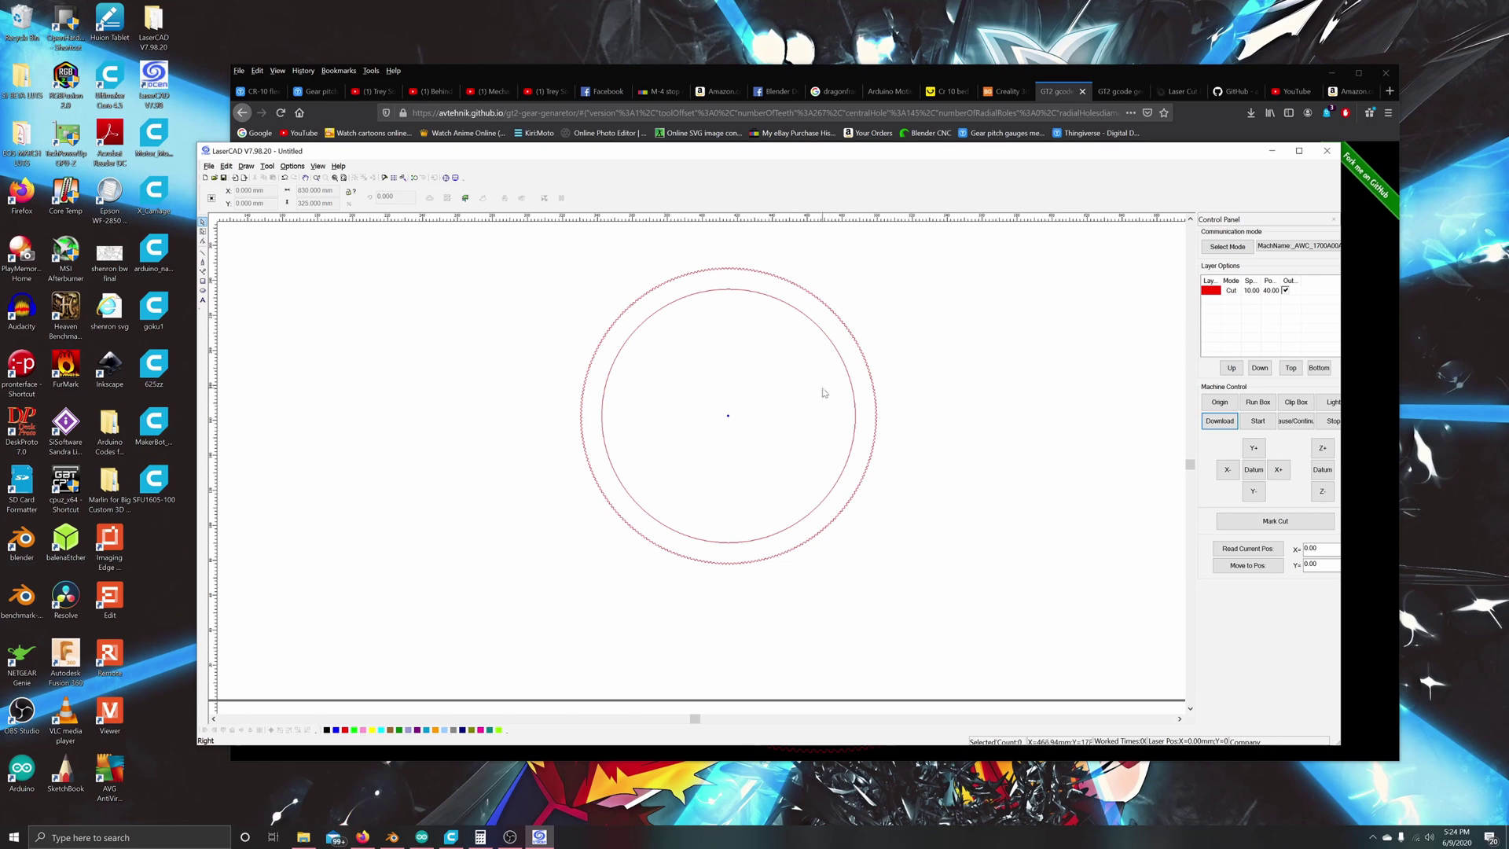
{"action": "left_click_drag", "start_coordinate": [516, 313], "coordinate": [1031, 527]}
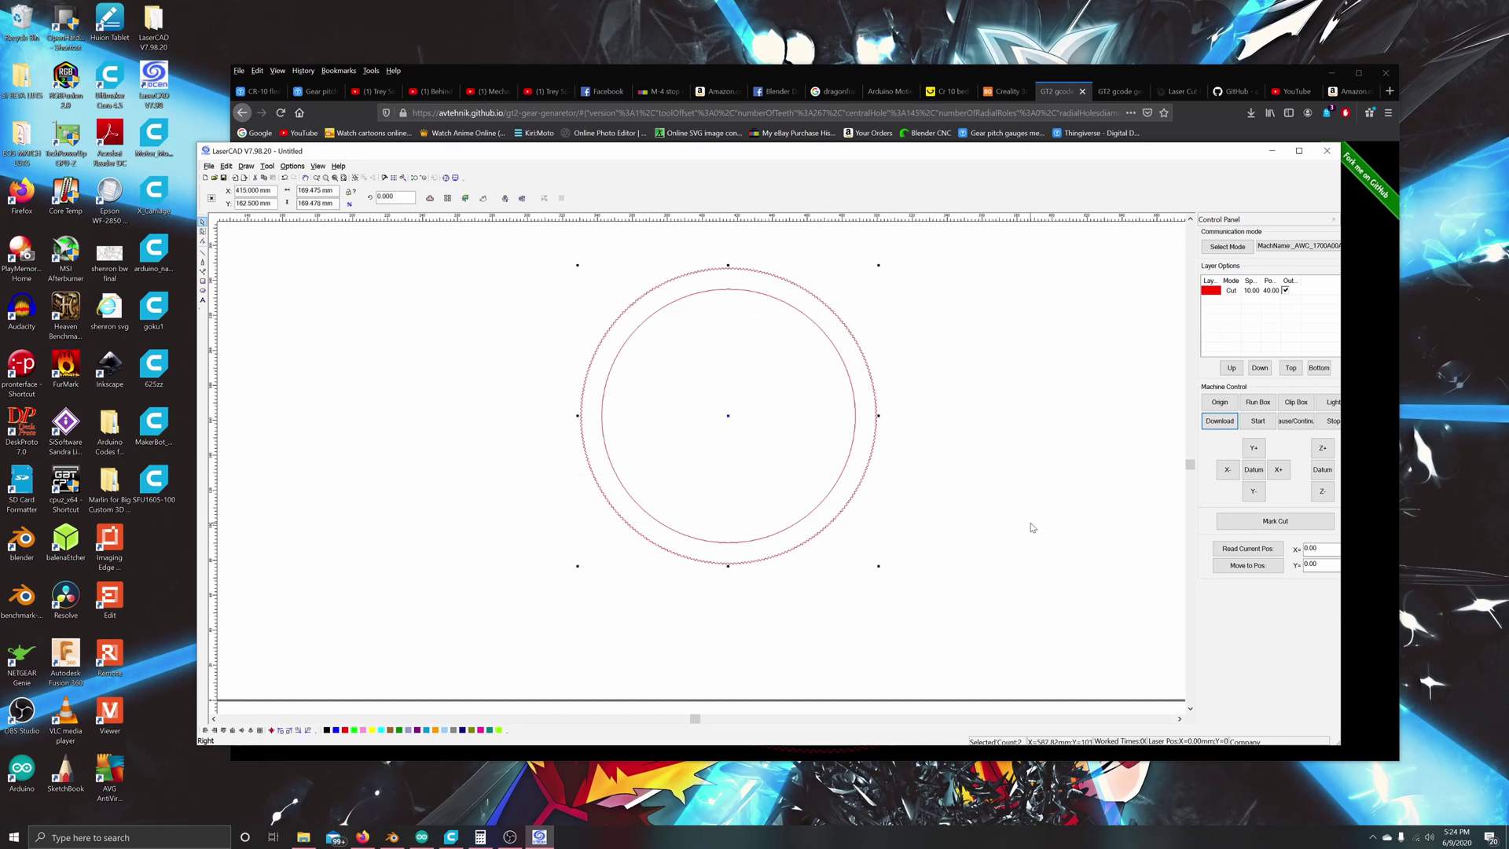